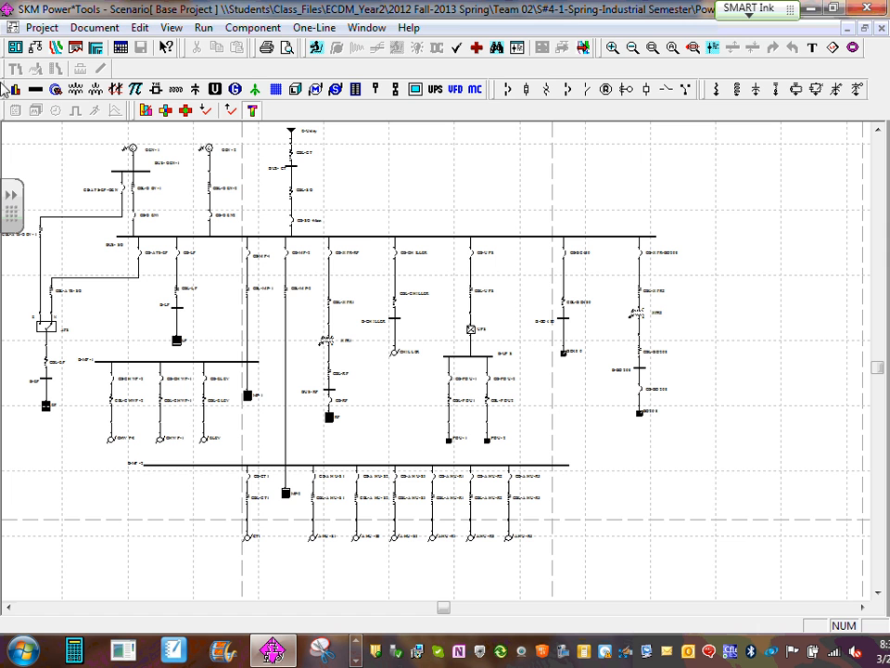
- Preview the one-line diagram for printing and set the Dunwoody Pharos printer's paper size to 11x17
left_click(288, 48)
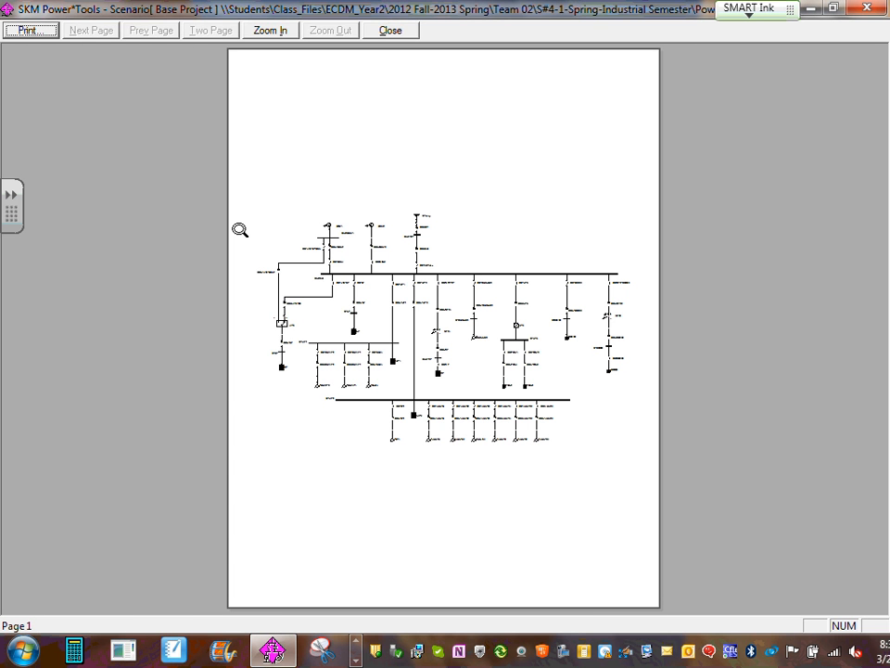
left_click(28, 29)
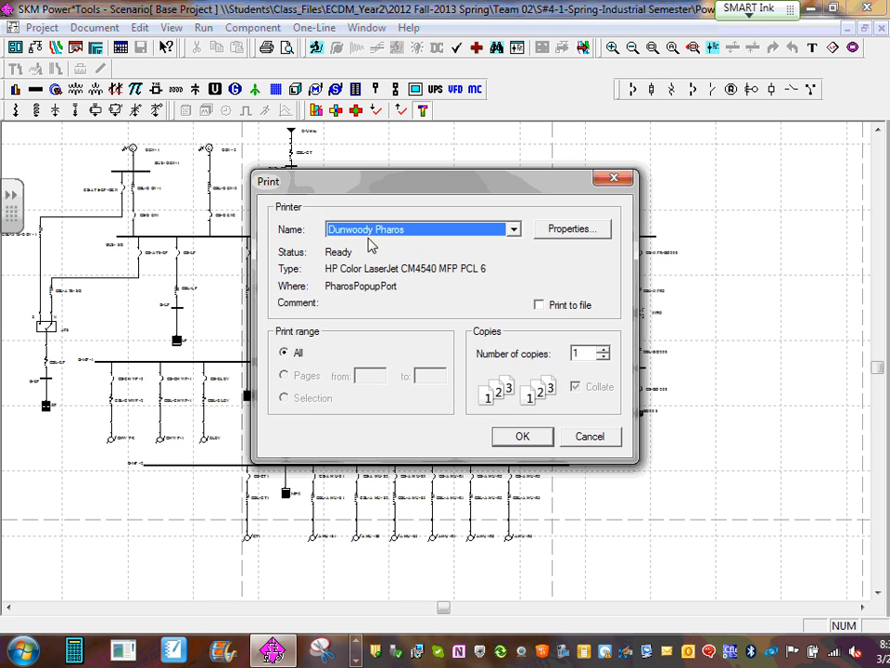
left_click(584, 231)
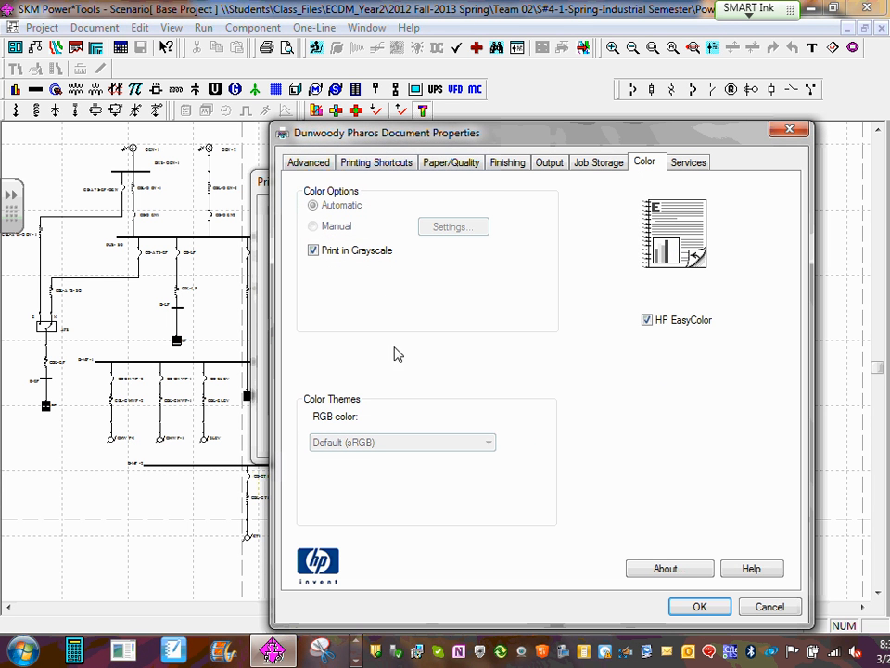
left_click(607, 164)
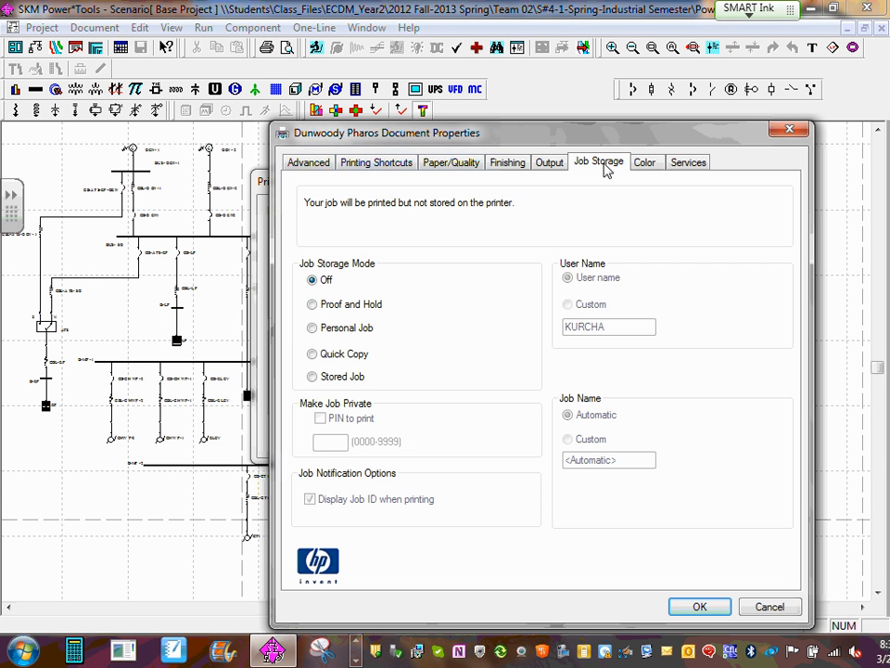
left_click(352, 162)
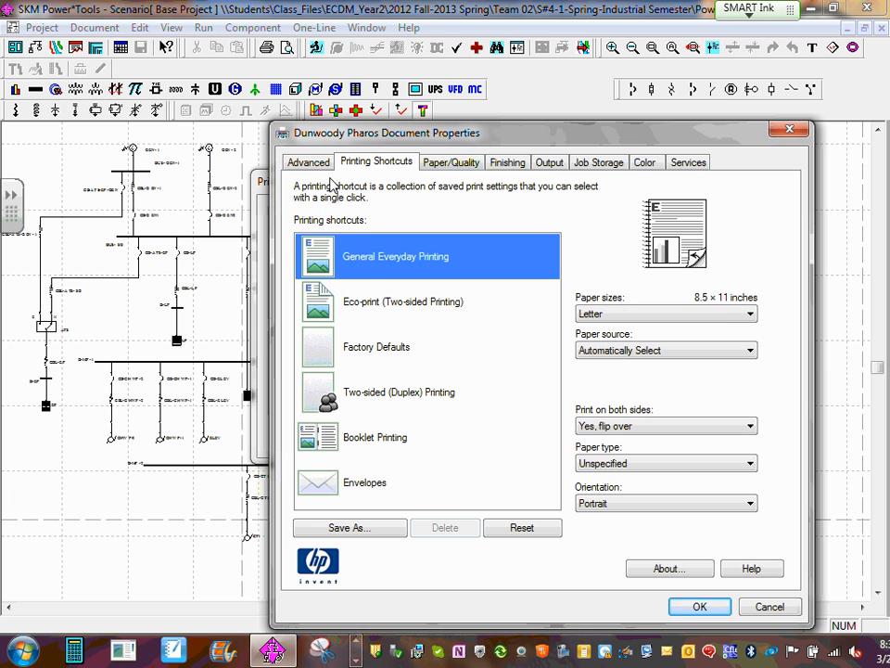
left_click(749, 316)
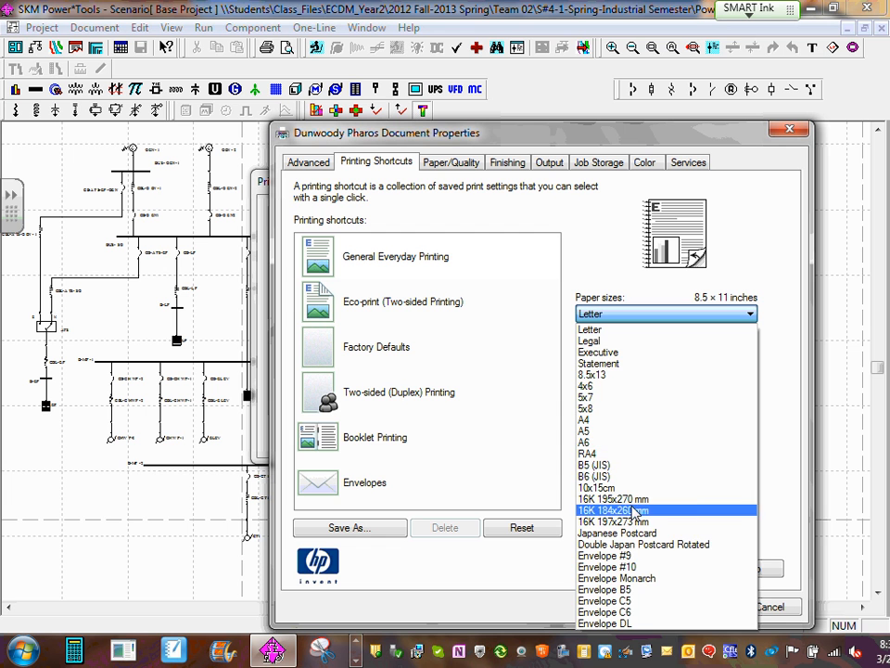
left_click(768, 234)
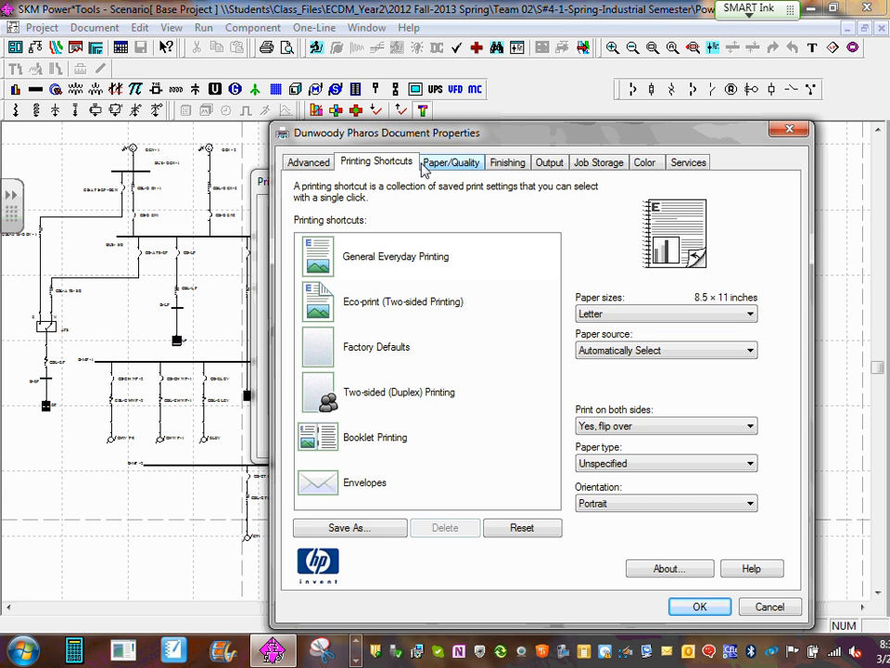
left_click(445, 166)
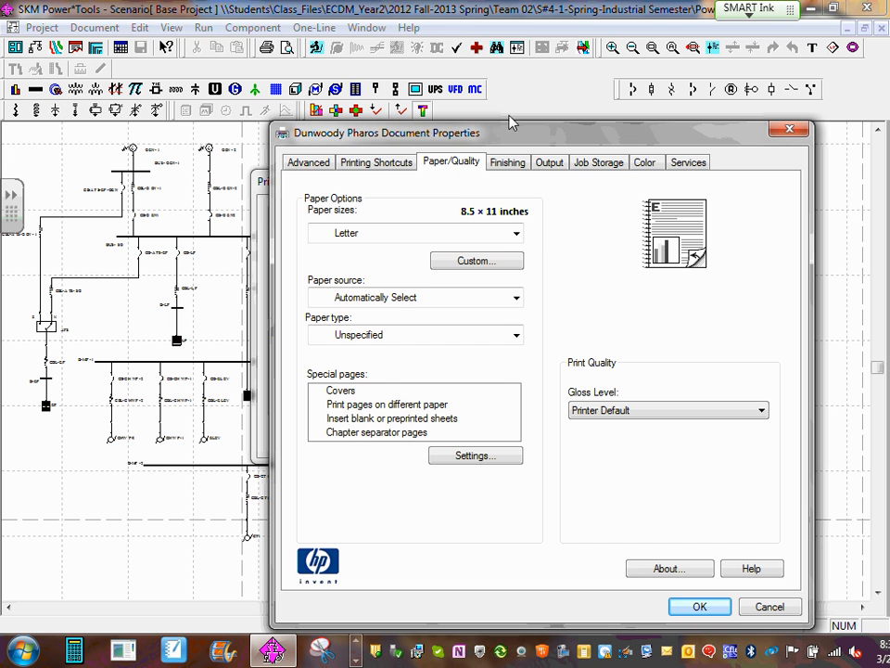
left_click(515, 233)
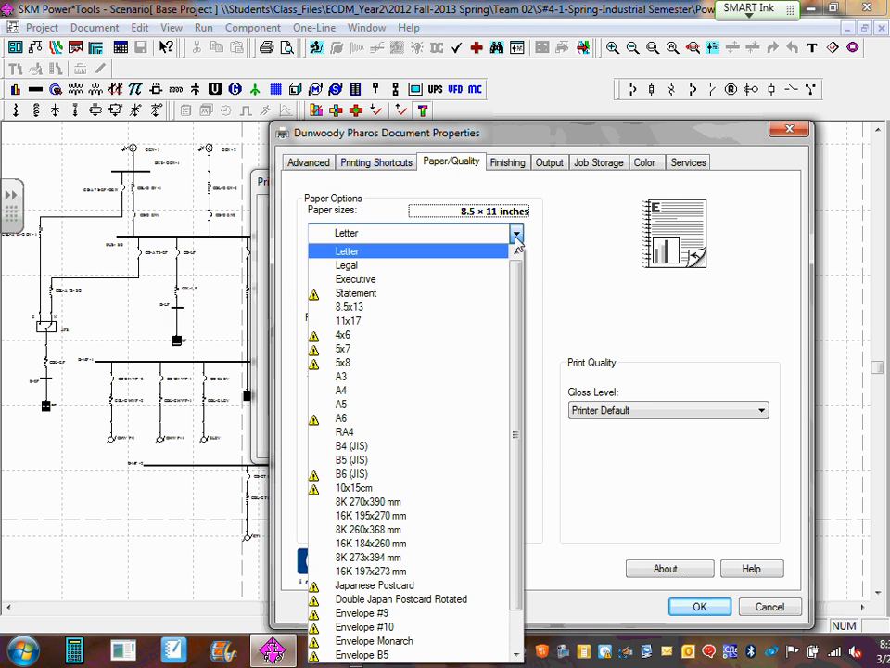
left_click(433, 322)
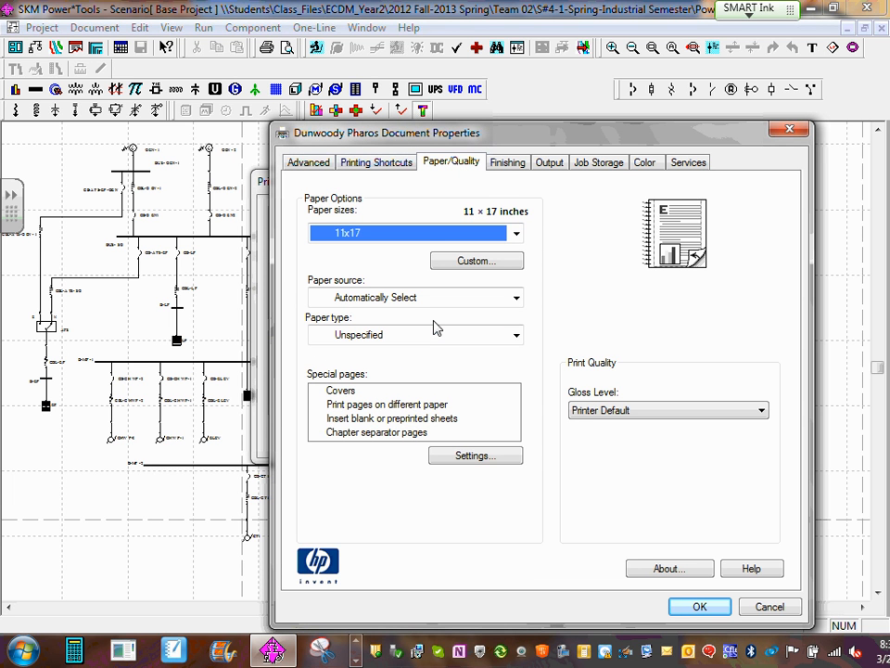
left_click(701, 608)
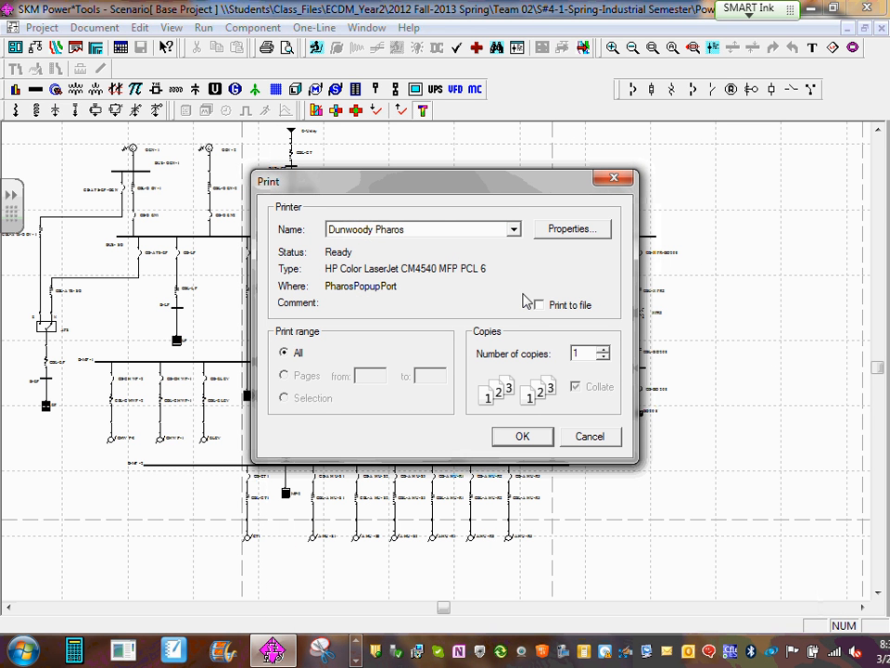
- Choose the \\print\DCT-PTR-HP5200-RED10-1 printer, set its orientation to Landscape, and print the diagram
left_click(512, 229)
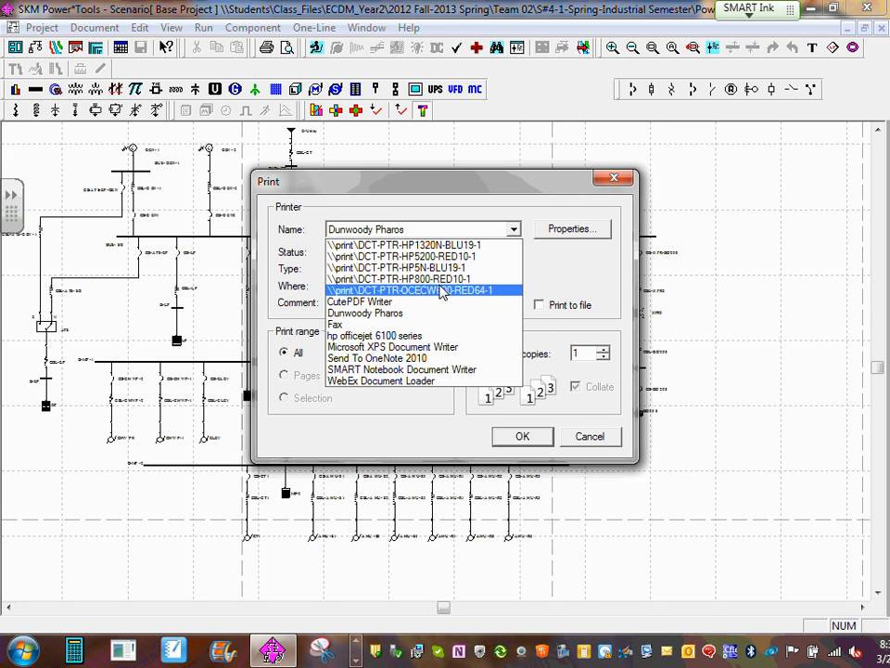
left_click(448, 256)
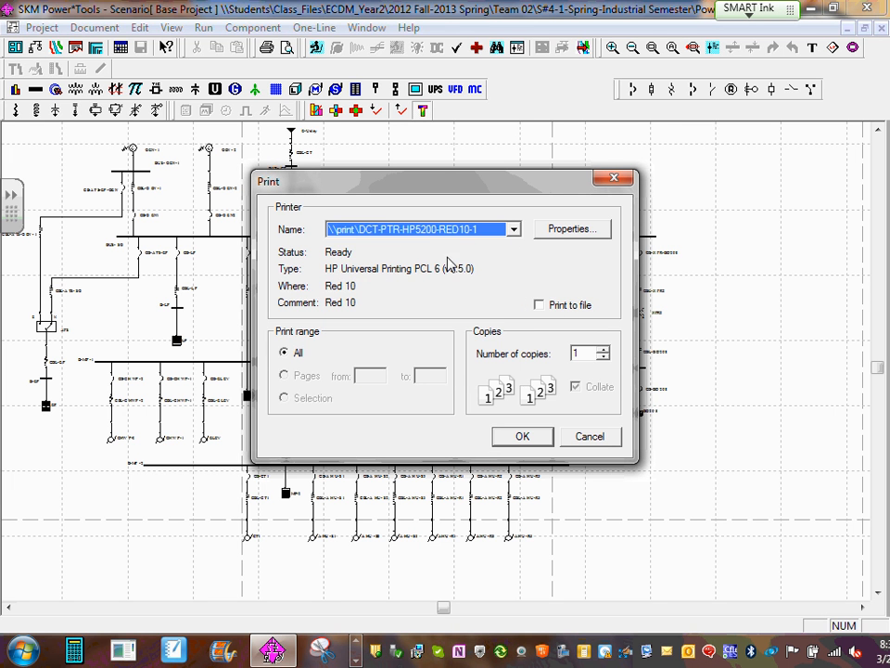
left_click(598, 235)
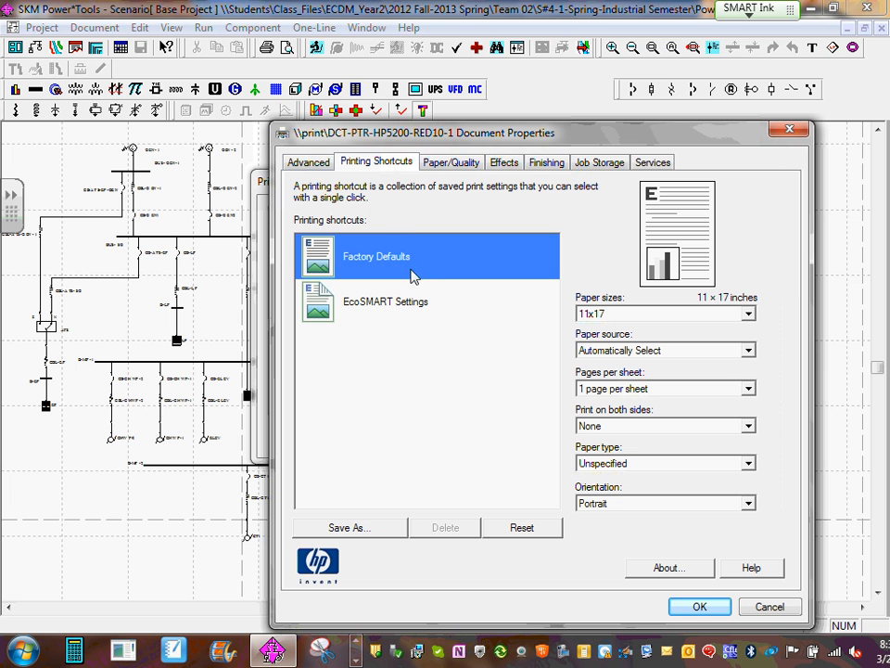
left_click(693, 269)
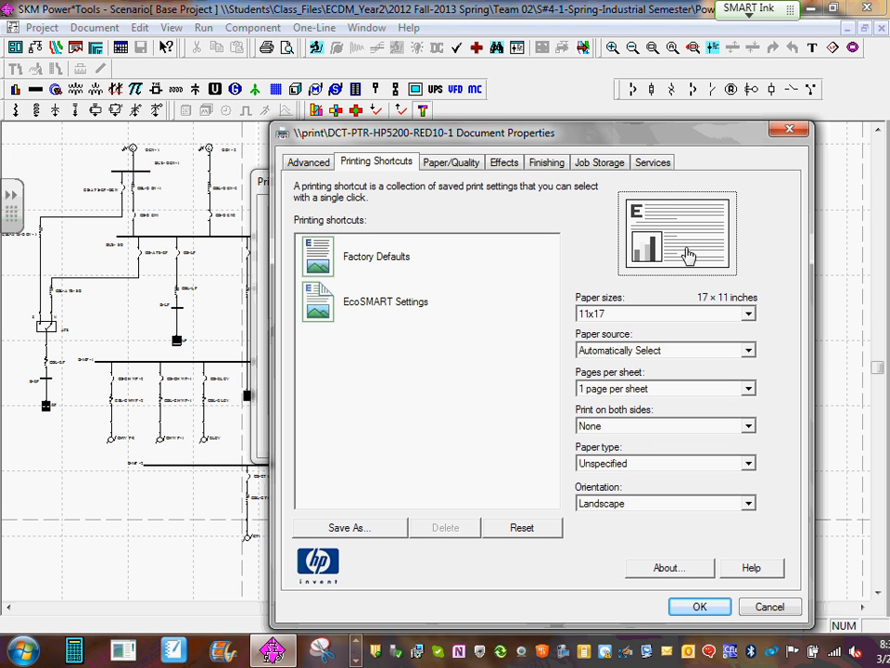
left_click(701, 611)
left_click(520, 435)
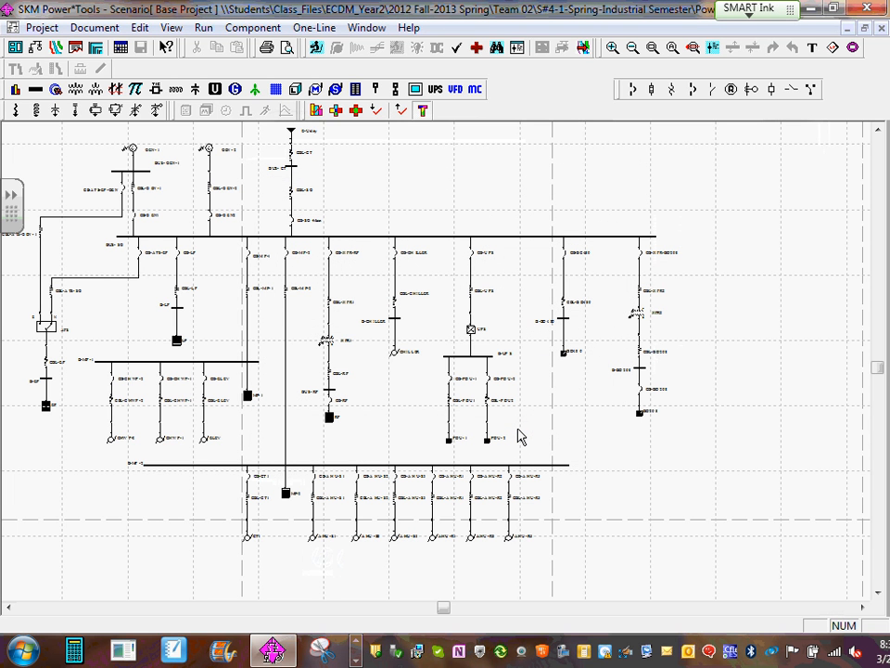
- Run the balanced system studies for Demand Load, Load Flow and Comprehensive SC, and close the study messages
left_click(204, 30)
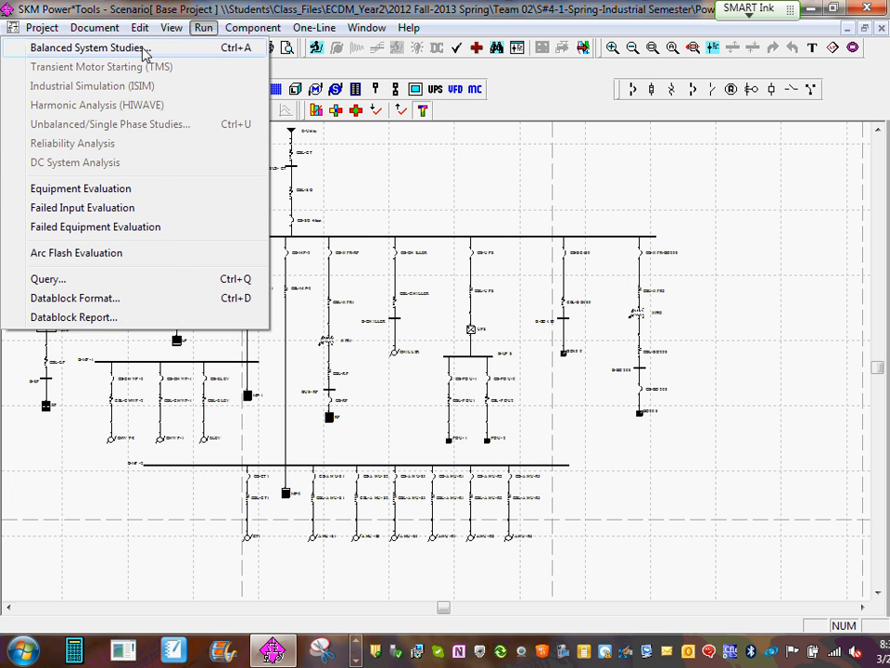
left_click(109, 47)
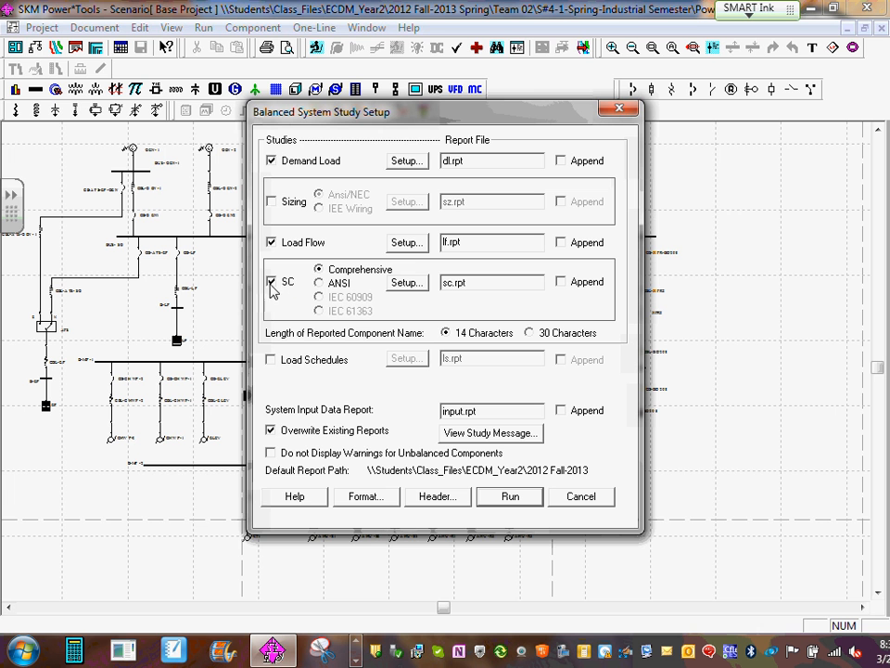
left_click(515, 498)
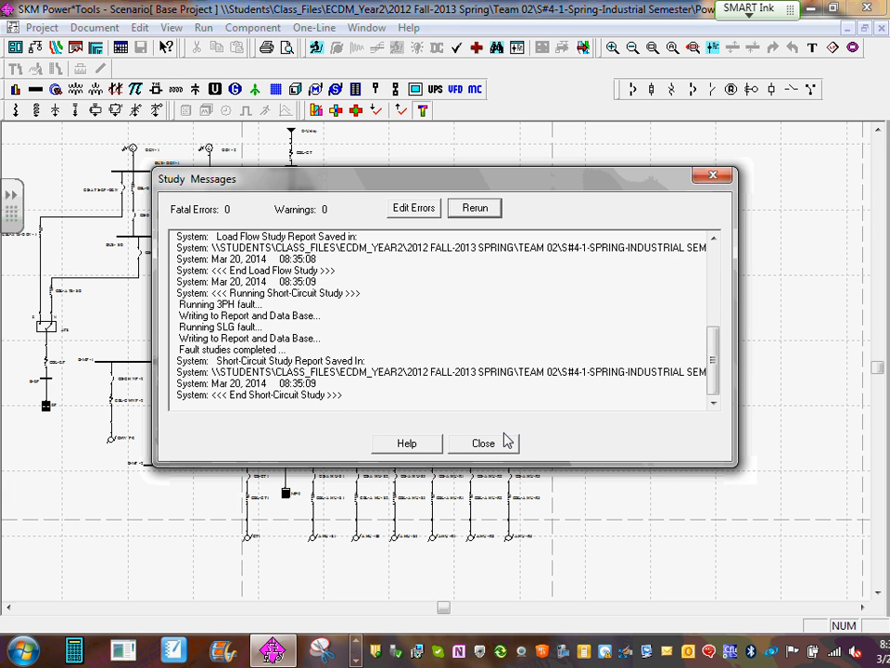
left_click(503, 445)
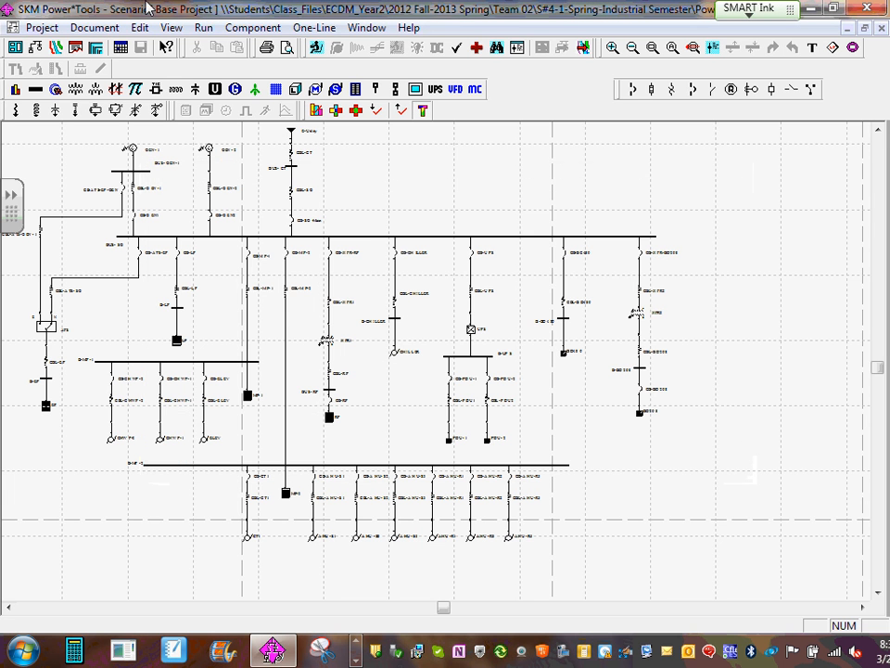
- Look through the project's text reports, including INPUT.RPT, LF.RPT and SC.RPT, and leave the file list without opening one
left_click(76, 48)
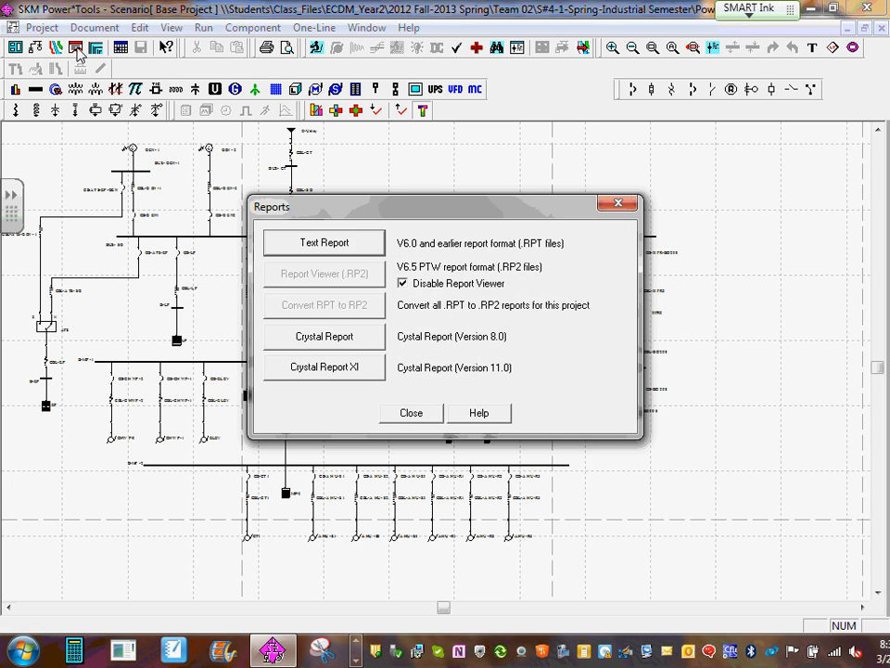
left_click(343, 244)
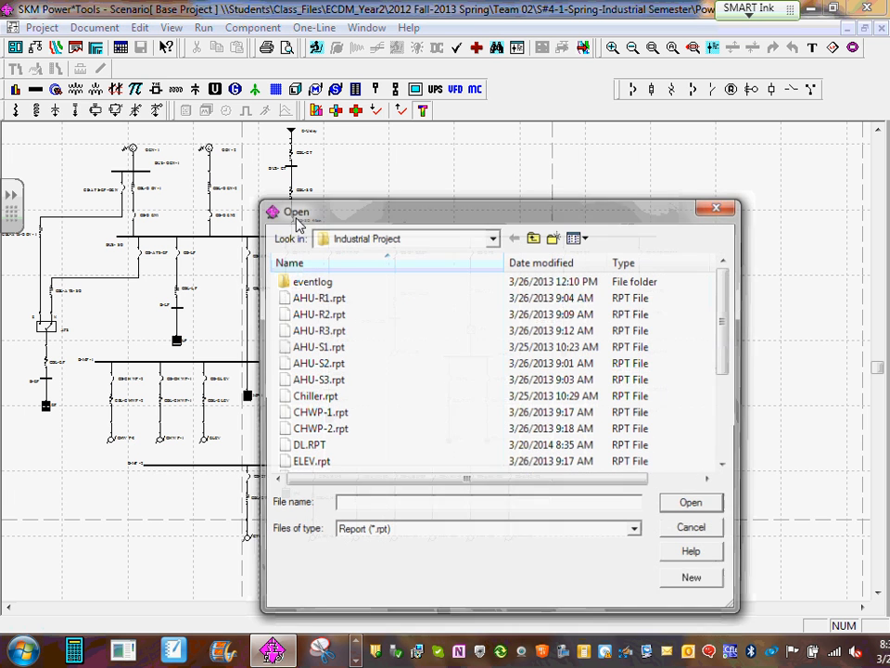
left_click(358, 298)
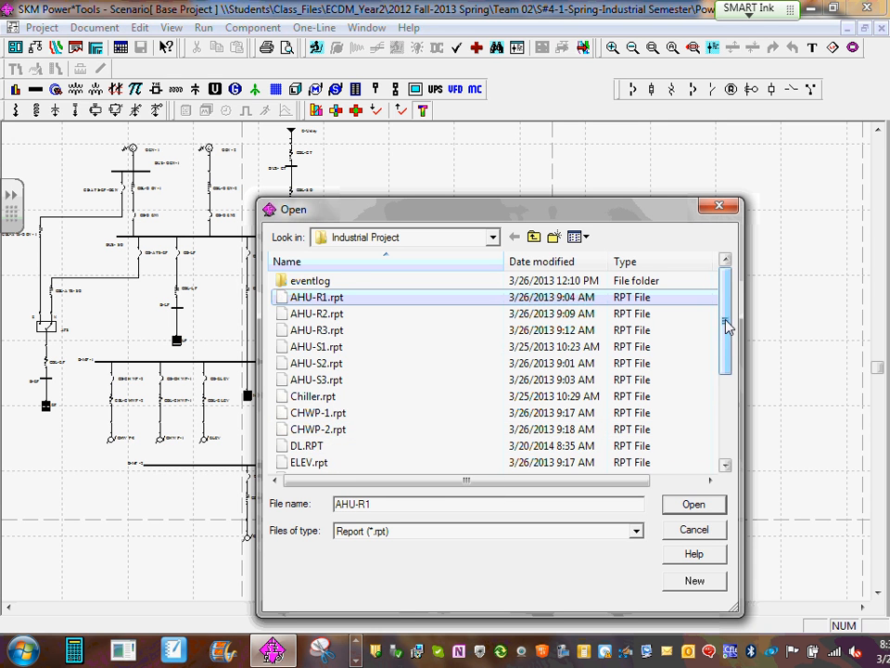
left_click_drag(727, 326, 699, 386)
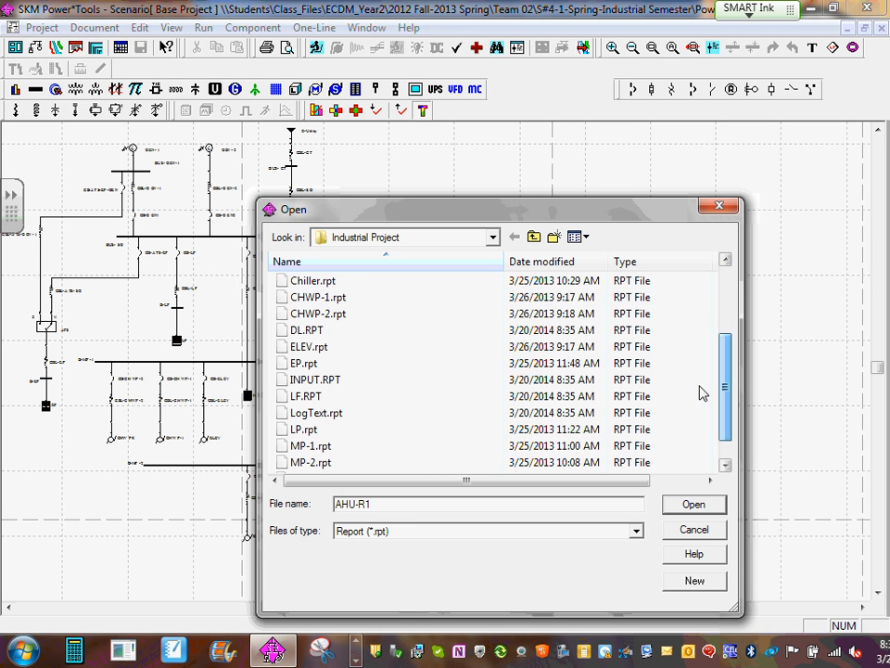
left_click(320, 380)
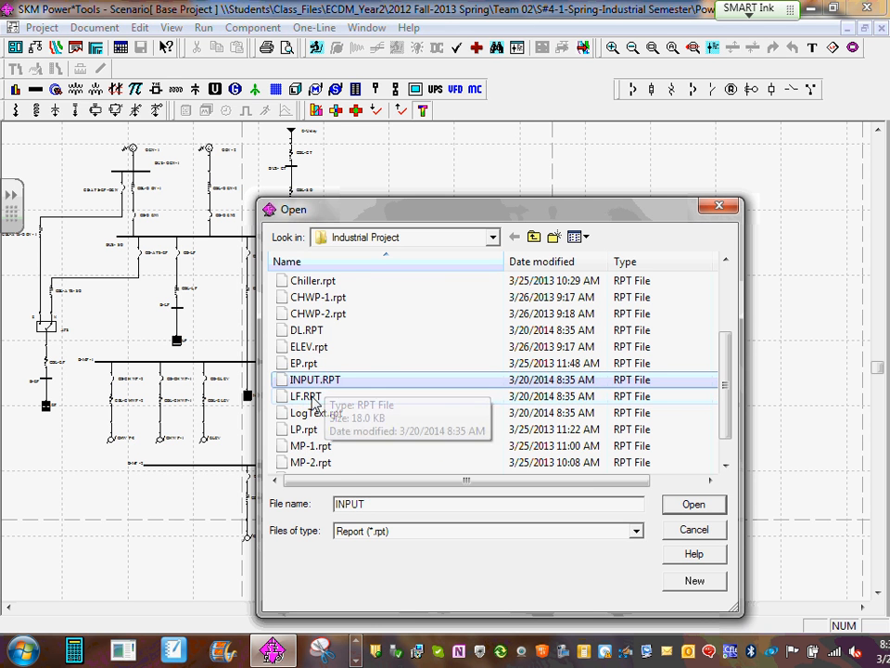
left_click(320, 396)
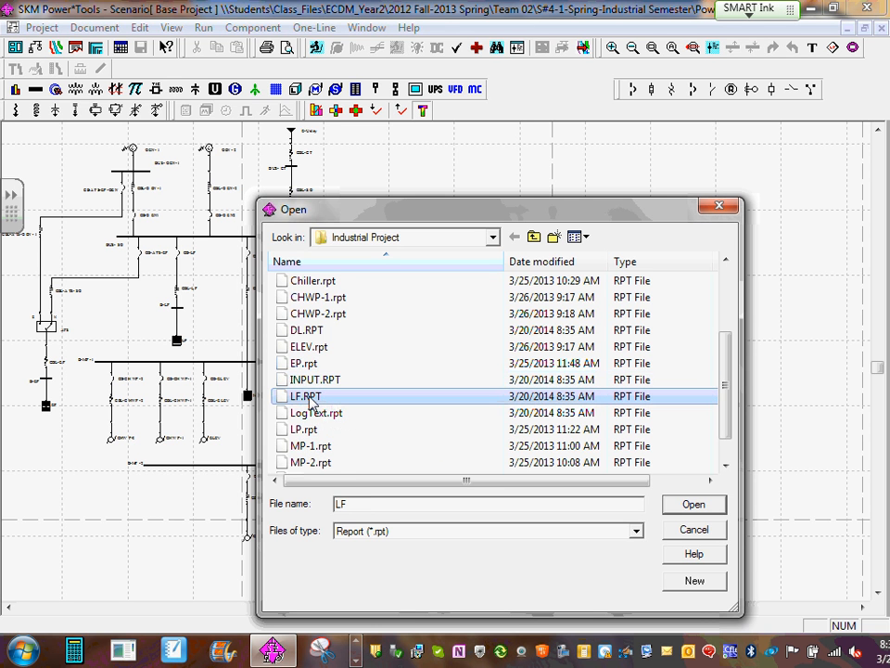
scroll(320, 447, "down", 1)
left_click(301, 461)
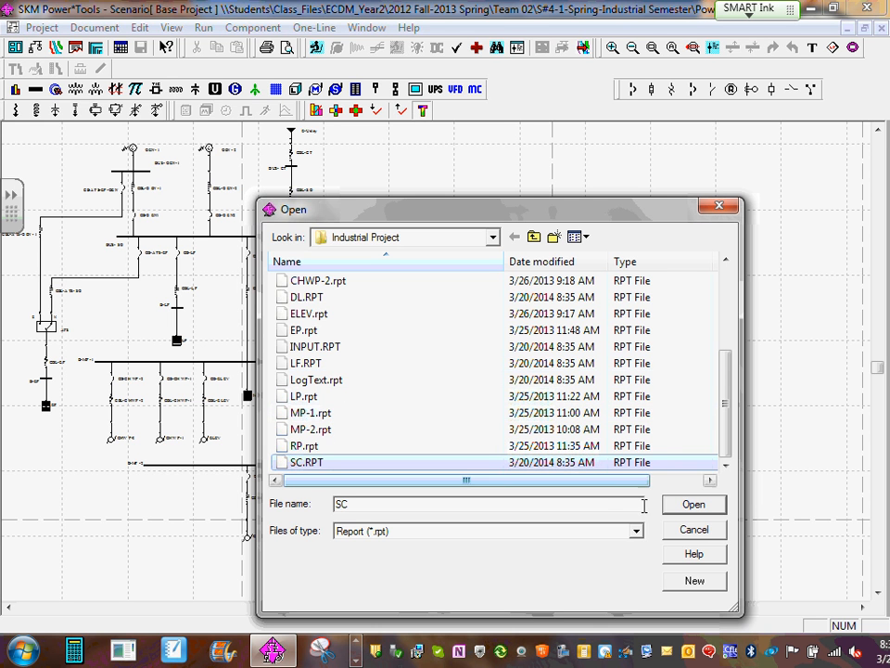
left_click(699, 534)
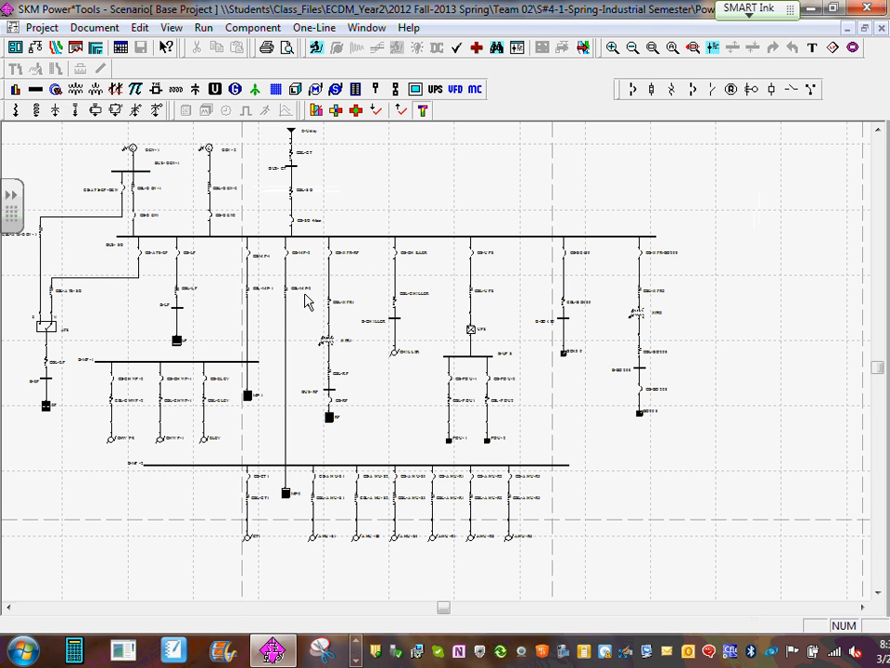
- Run the Arc Flash Evaluation using the NFPA 70E 2012 Annex D.7 IEEE 1584 method with English units
left_click(204, 29)
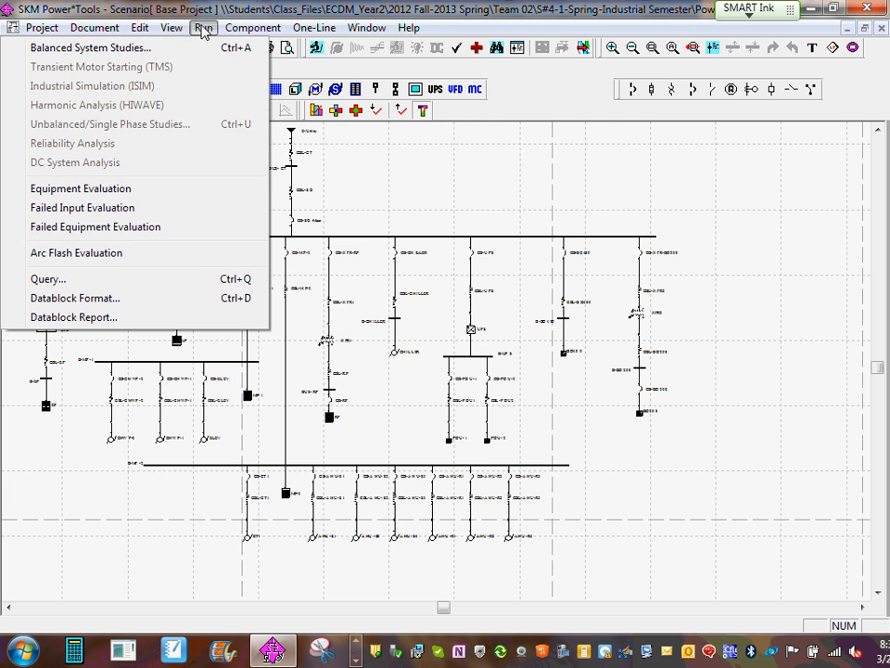
left_click(111, 253)
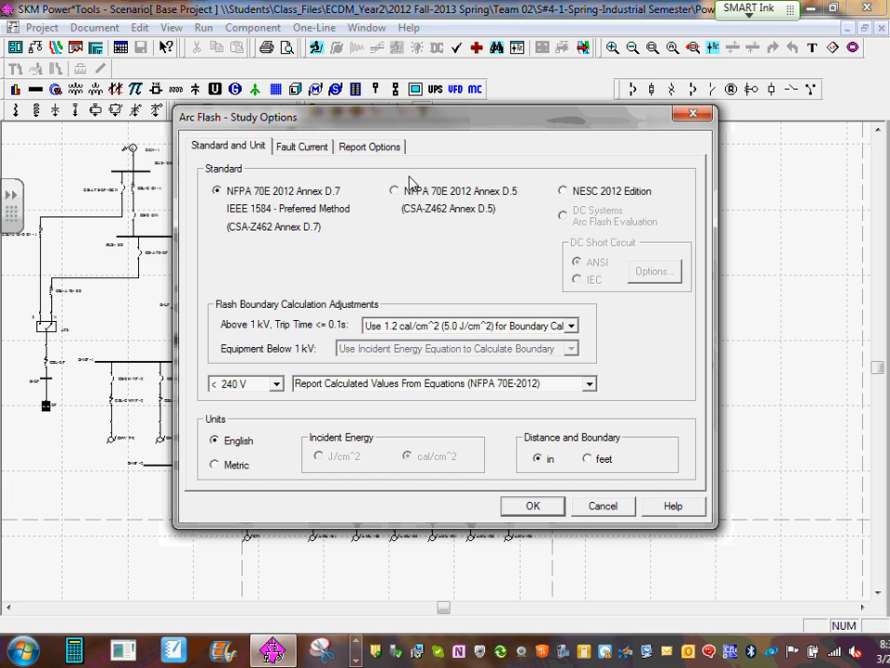
left_click(534, 507)
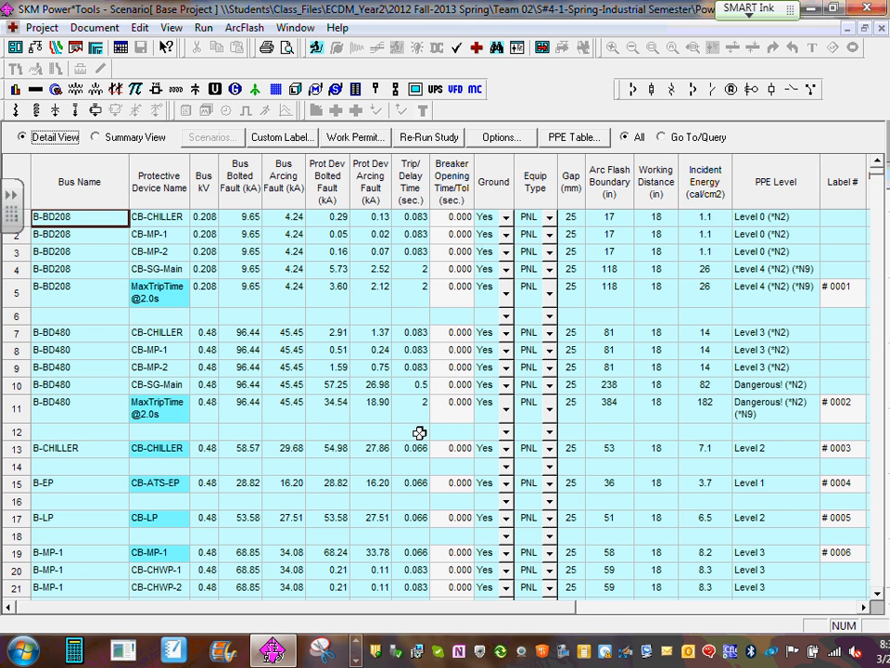
- In the custom label group preview, mark B-EP, B-LP, B-MP-1, B-MP-2, B-UPS, BUS-CT, BUS-RP and BUS-SG for printing
left_click(289, 137)
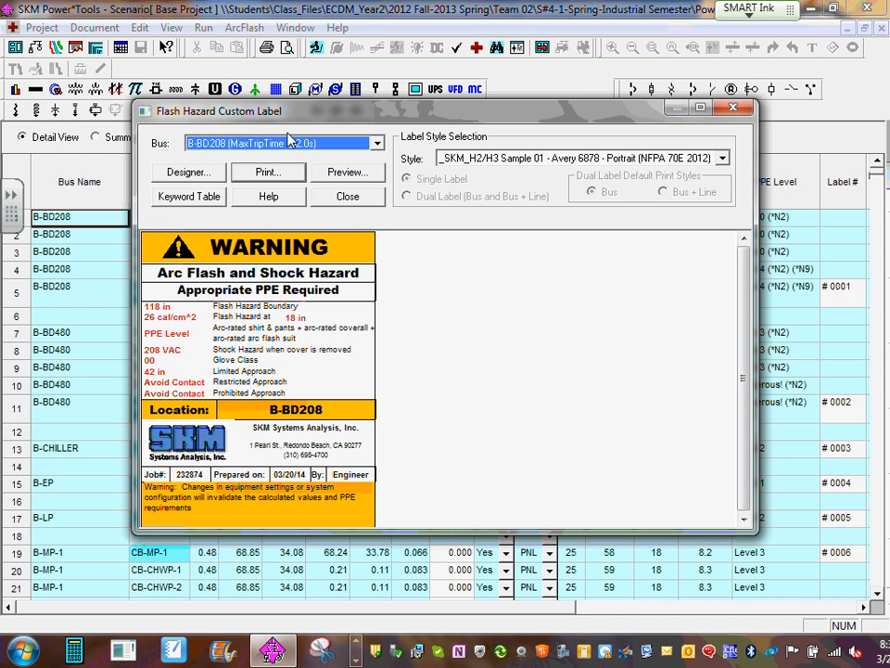
left_click(369, 174)
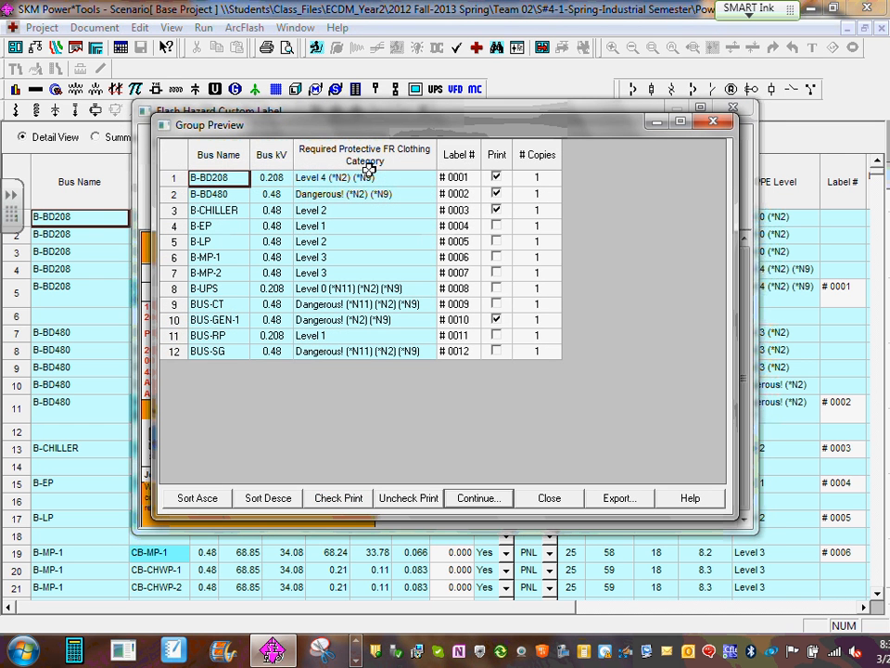
left_click(496, 226)
left_click(497, 241)
left_click(498, 258)
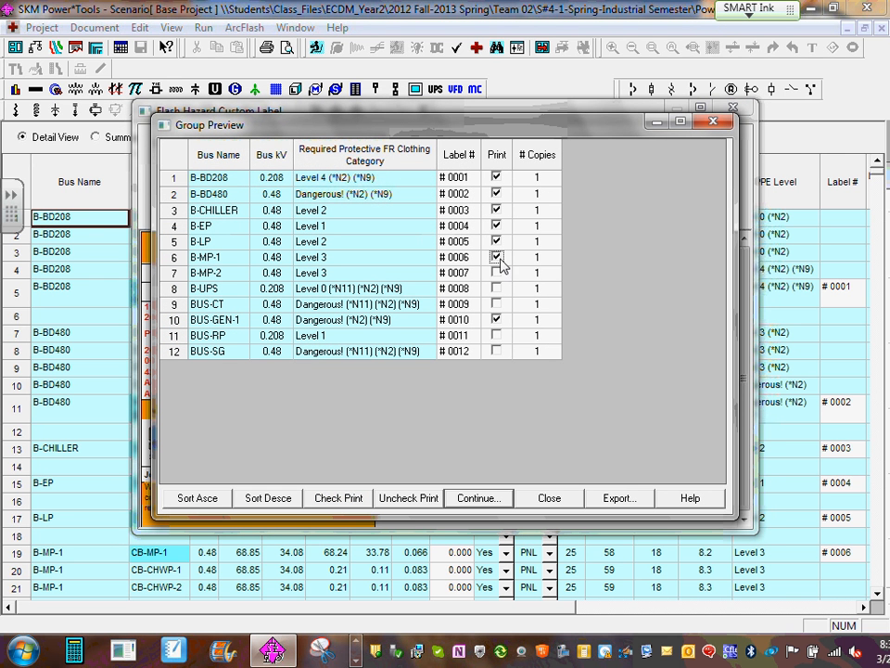
left_click(496, 273)
left_click(497, 288)
left_click(497, 304)
left_click(497, 335)
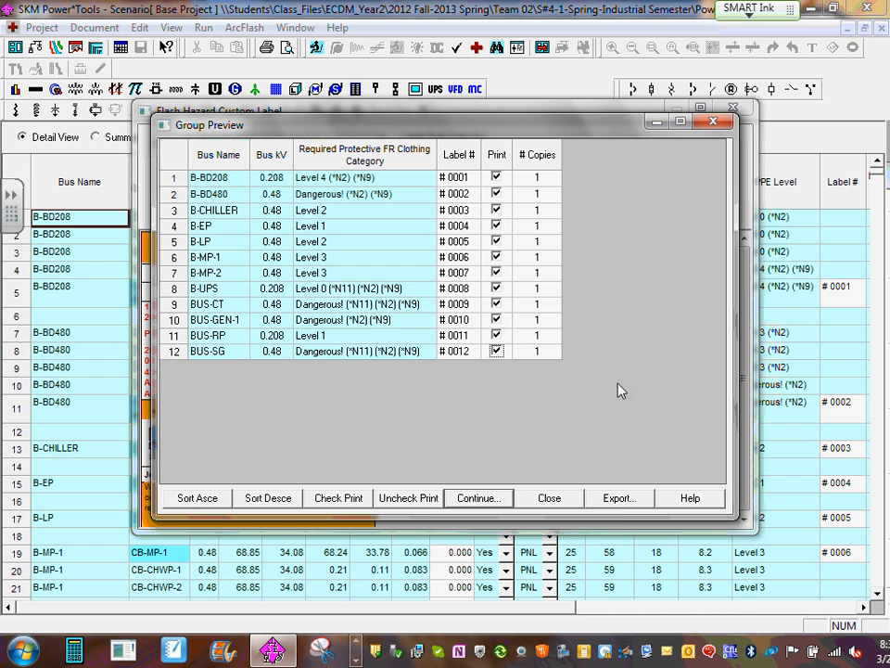
- Preview the arc flash labels marked for printing, inspect the first page's labels up close, and page through to the last labels and back
left_click(478, 501)
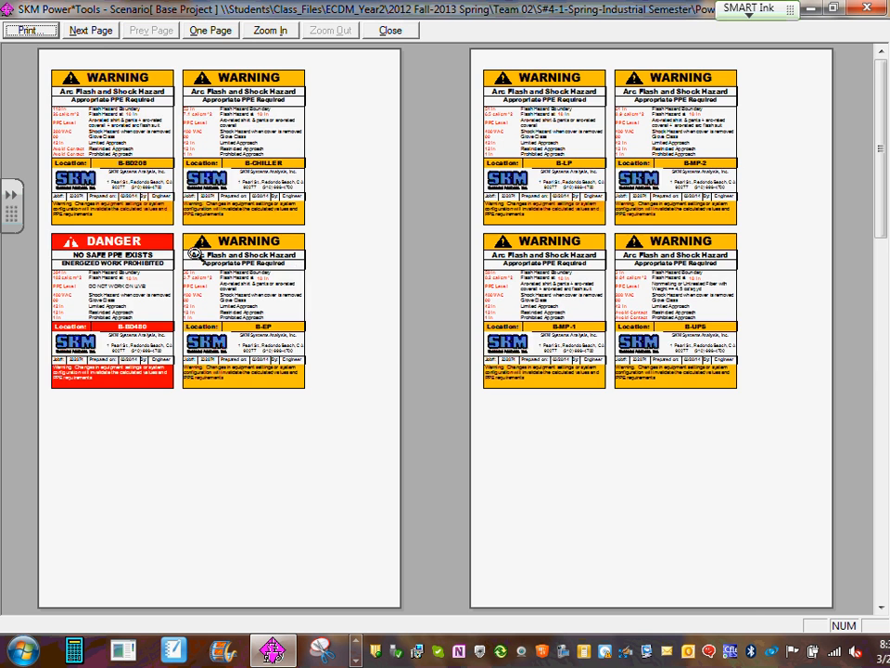
left_click(147, 191)
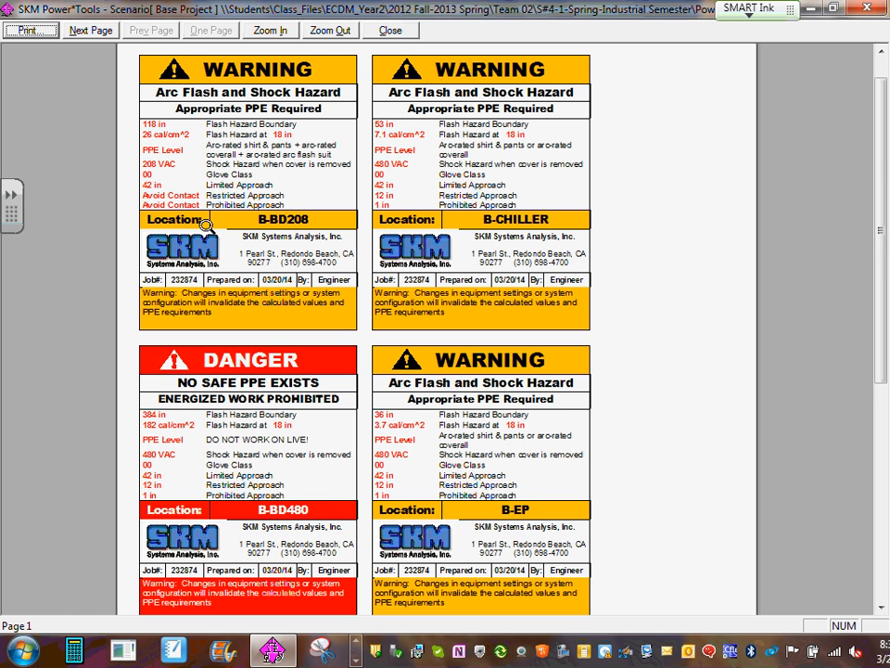
left_click(578, 417)
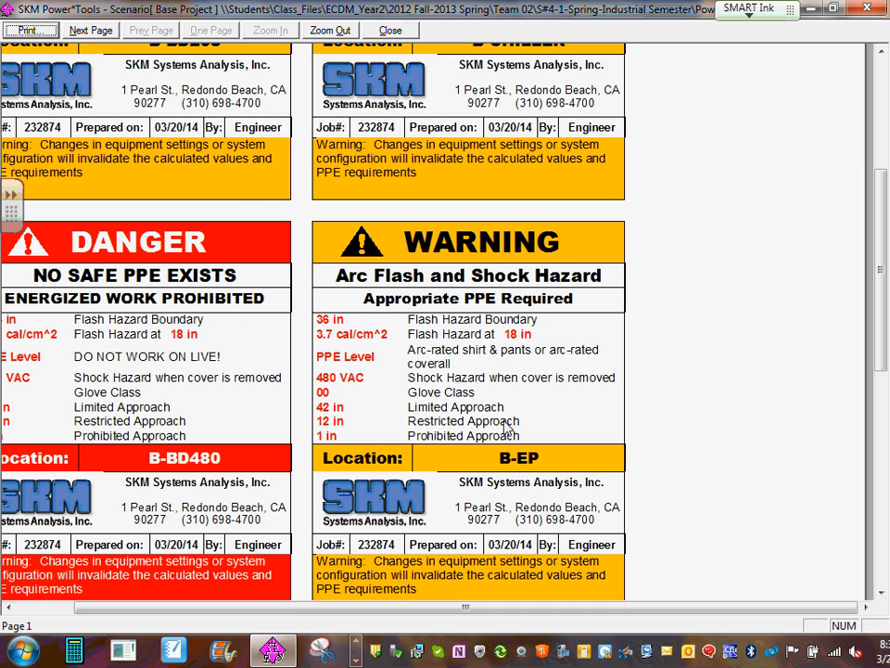
left_click(470, 414)
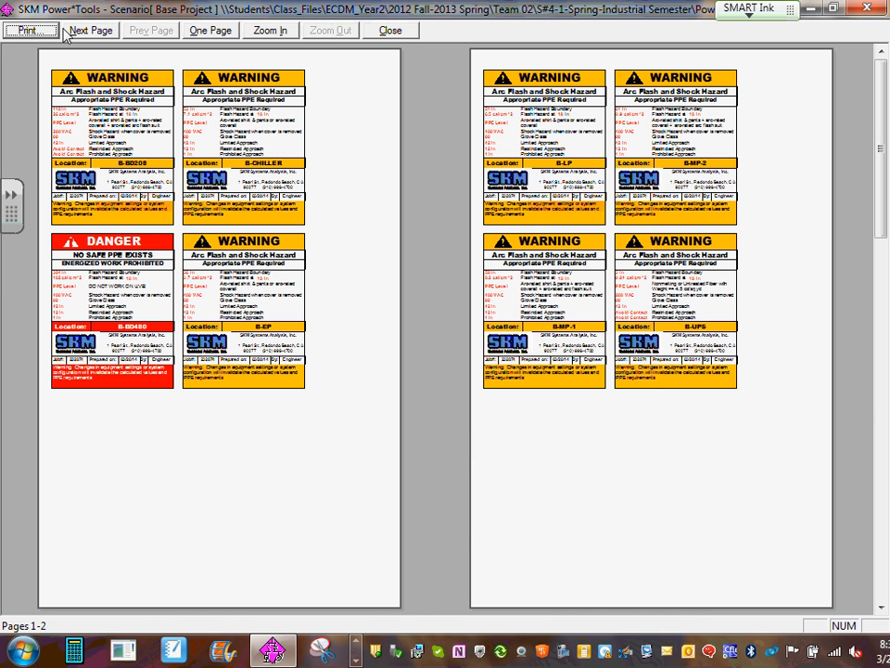
left_click(91, 31)
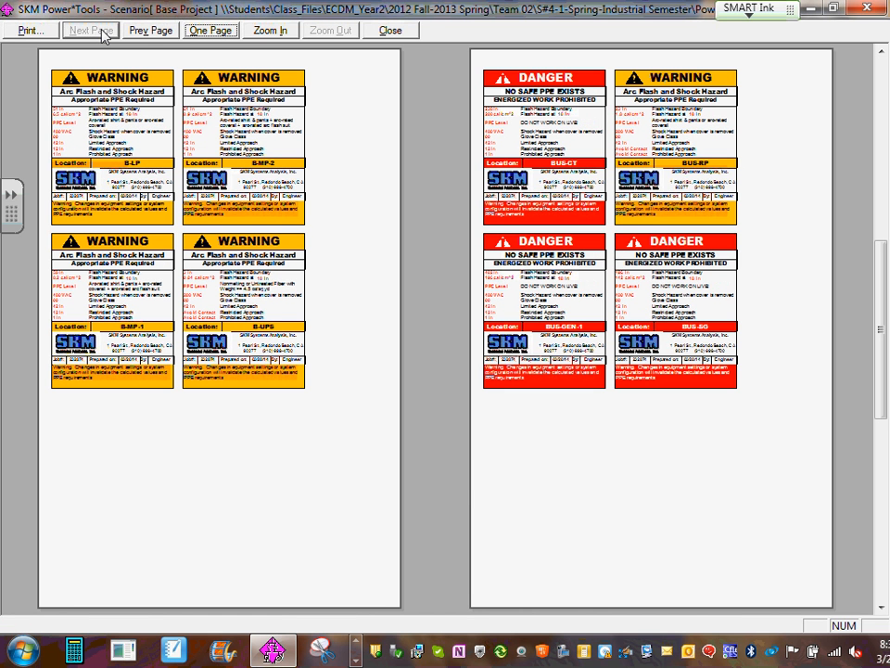
left_click(141, 32)
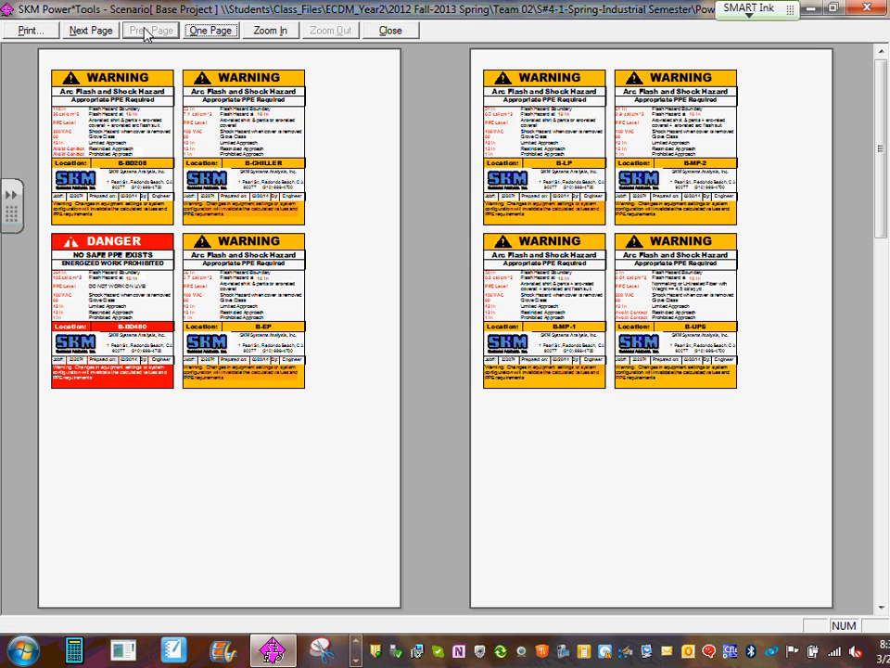
- Compare the one-page and two-page layouts of the label preview, and view the final pages side by side
left_click(212, 31)
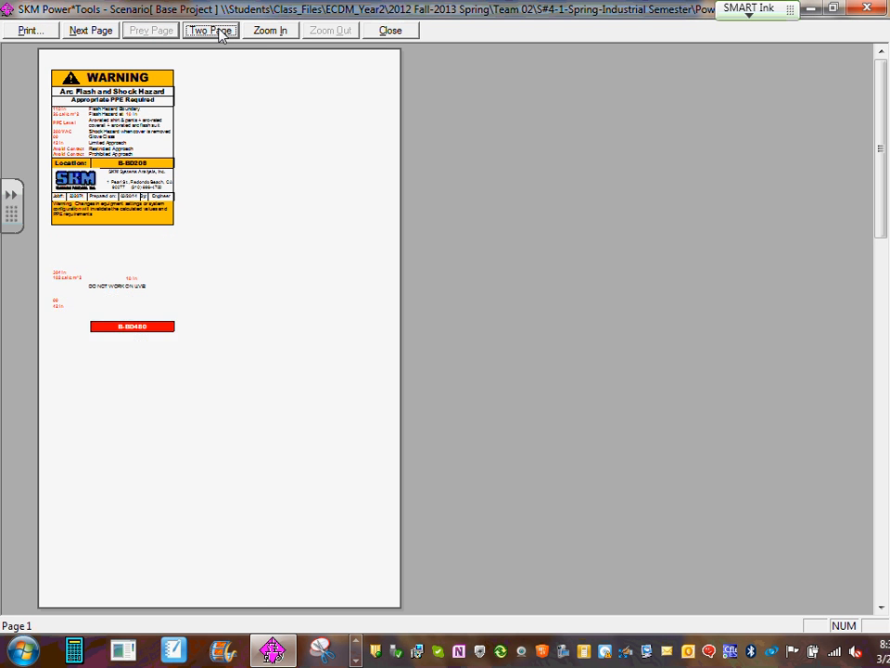
left_click(213, 31)
left_click(213, 30)
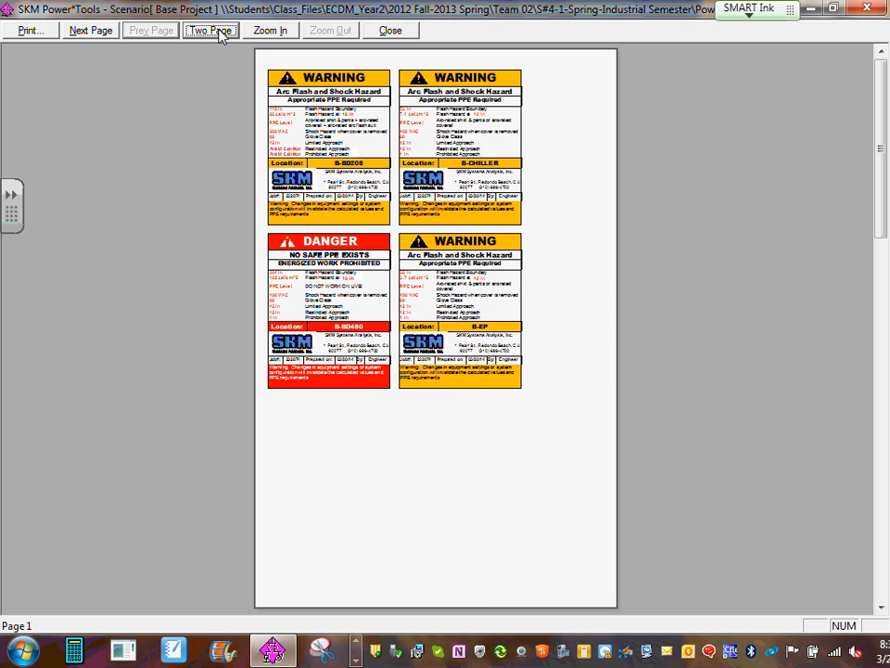
left_click(211, 30)
left_click(219, 33)
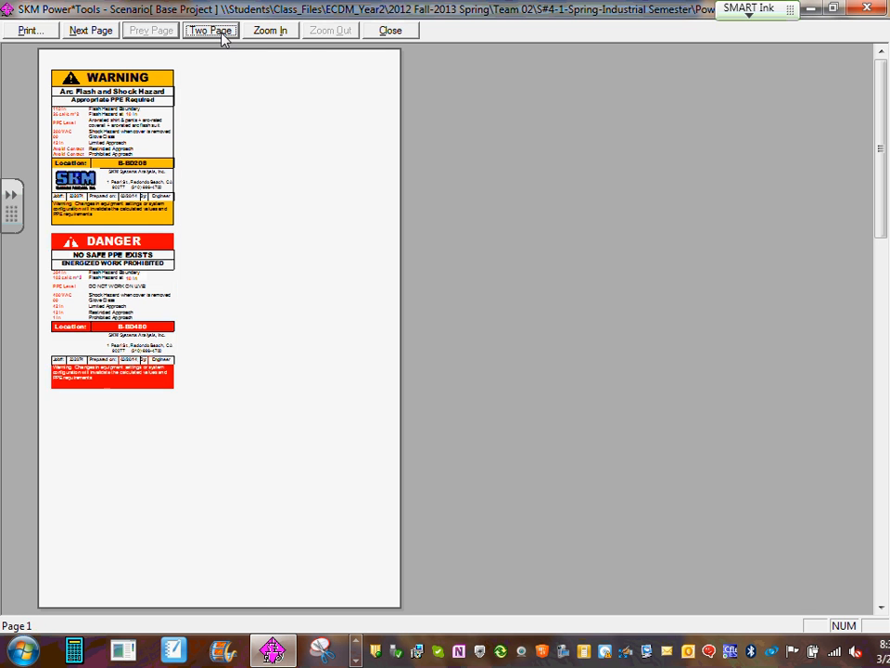
left_click(222, 33)
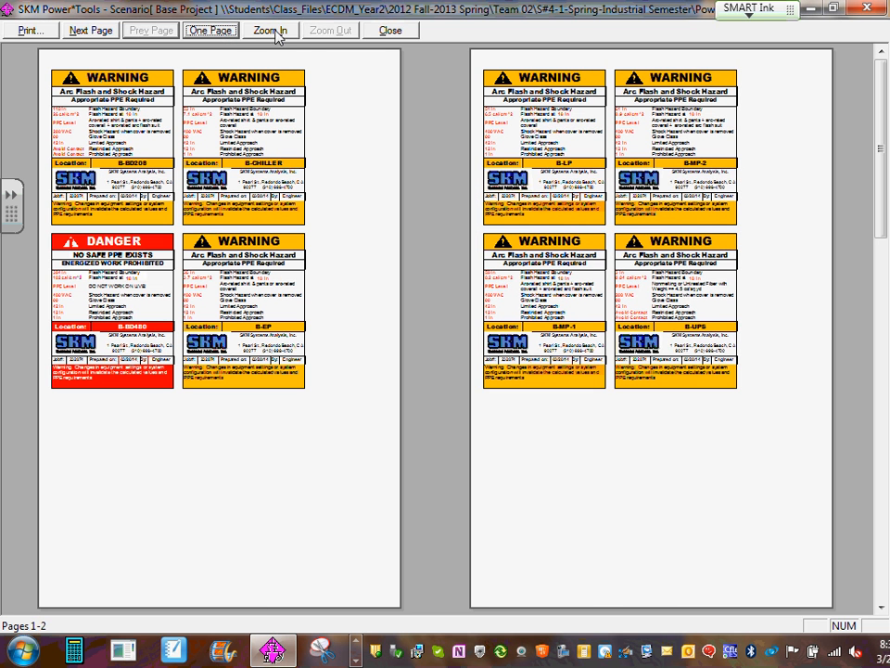
left_click(99, 32)
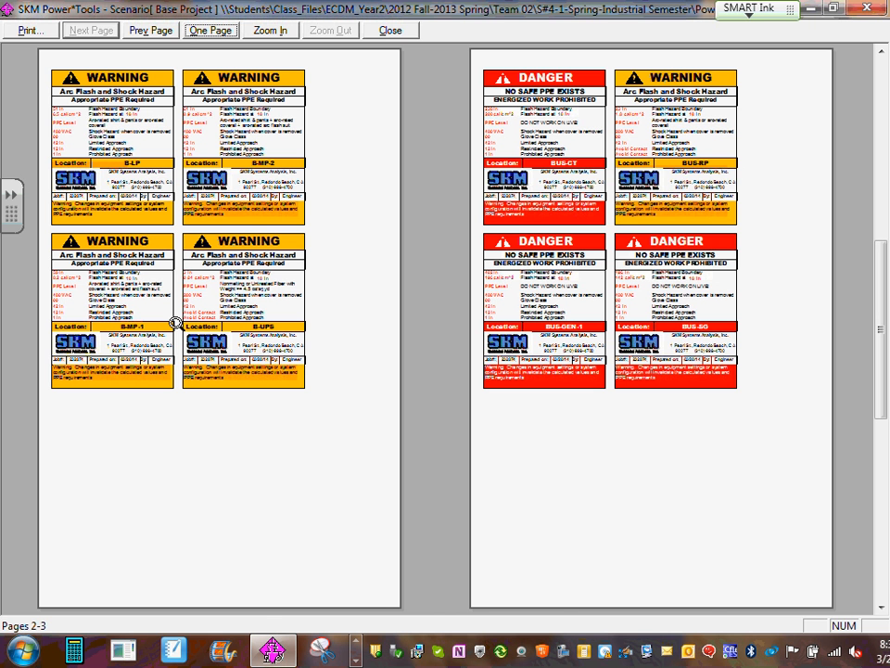
- Close the label preview, the custom label window and the arc flash results to return to the one-line diagram
left_click(872, 10)
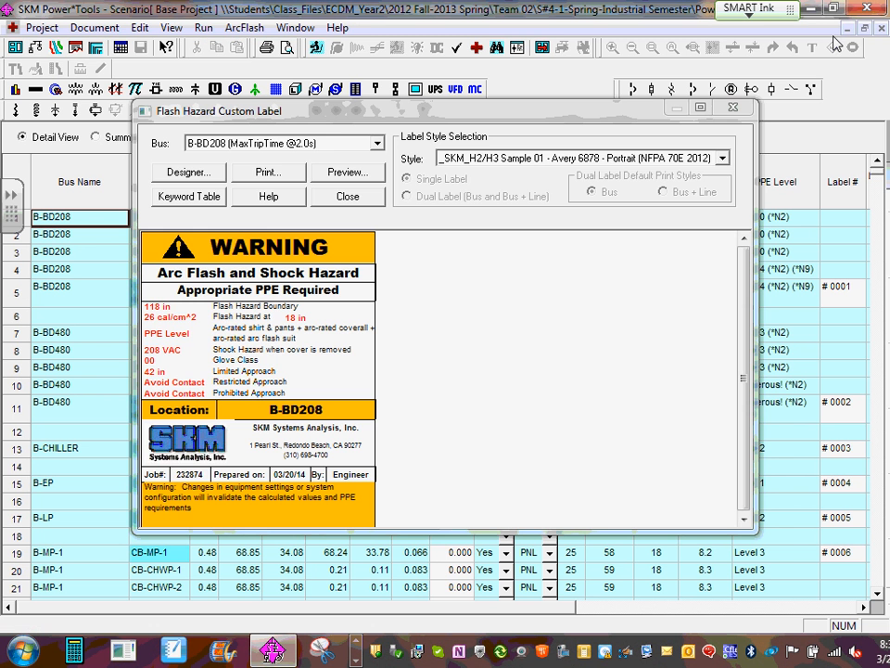
left_click(733, 107)
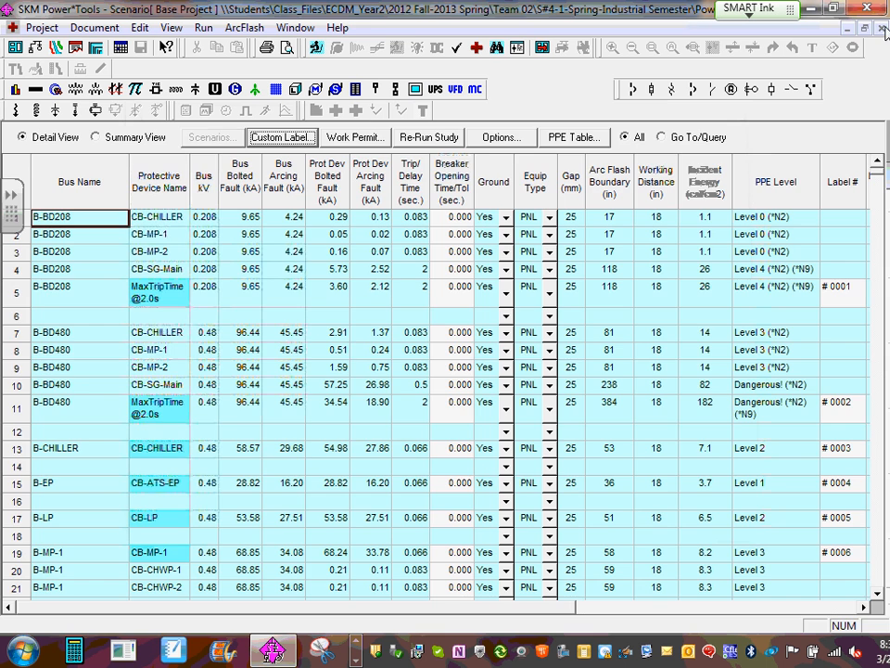
left_click(882, 28)
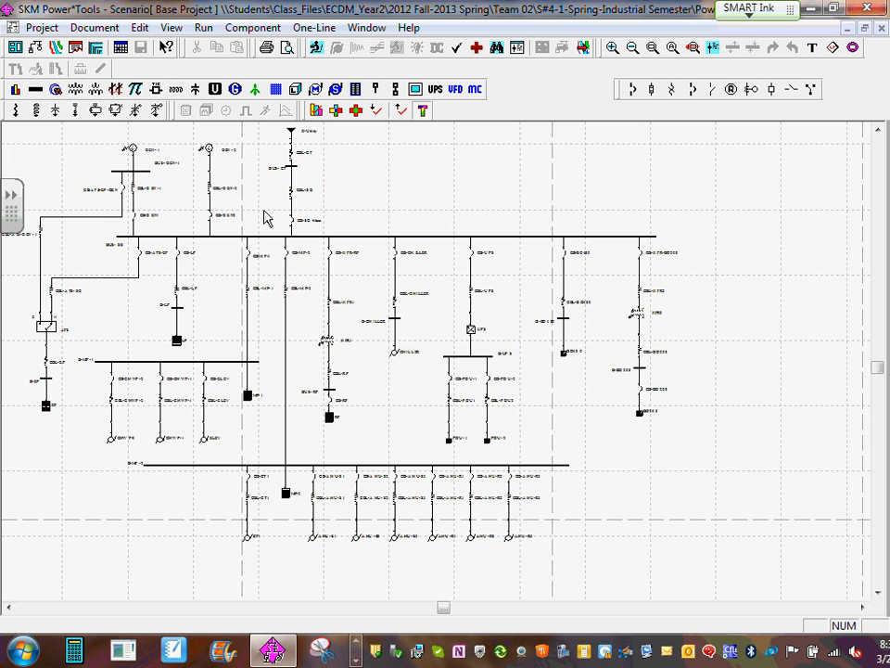
- View the component data of main breaker CB-SG-Main on the one-line diagram and return to the diagram
scroll(264, 218, "up", 1)
scroll(380, 283, "up", 1)
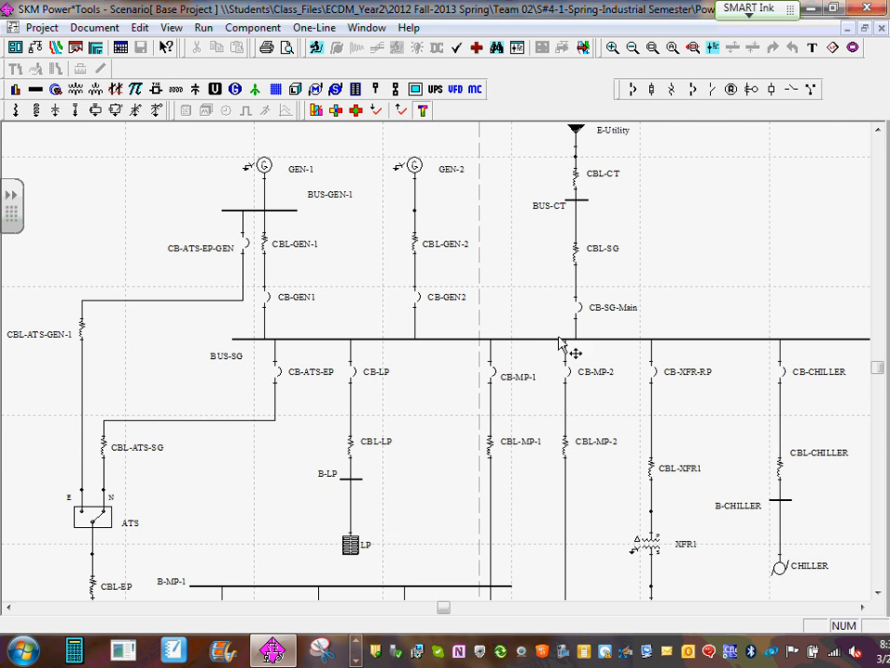
left_click(580, 313)
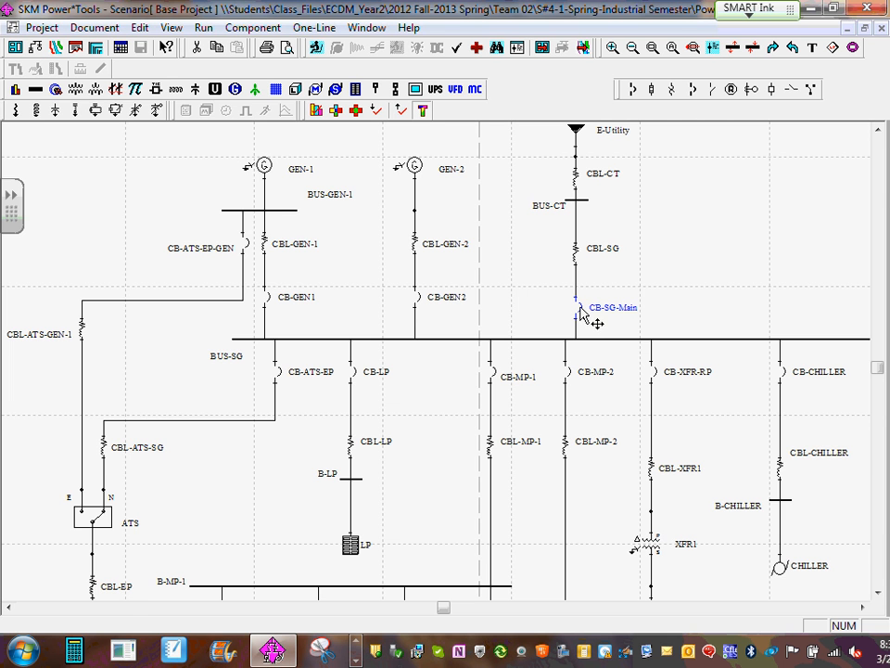
double_click(585, 317)
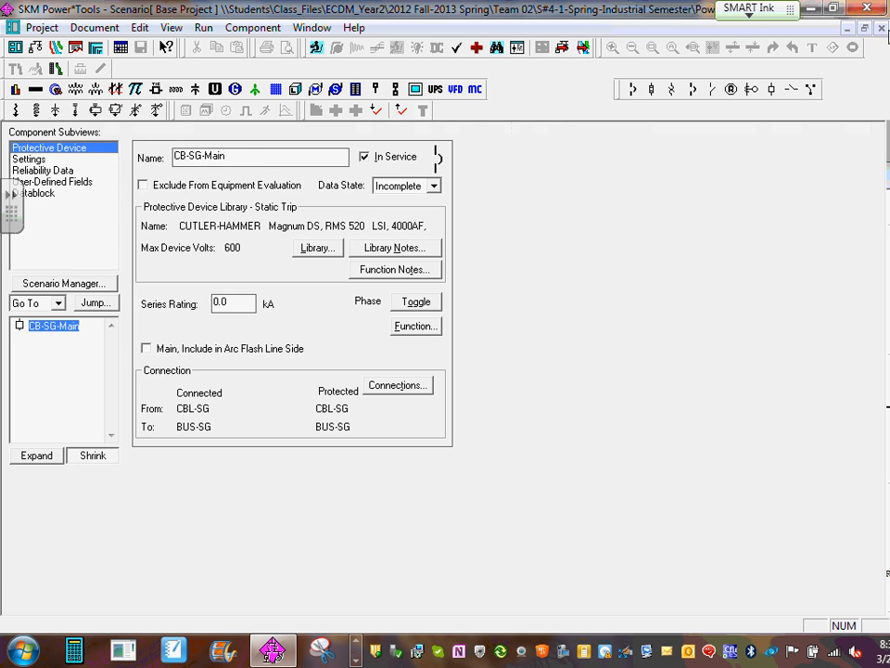
left_click(882, 29)
- Examine the one-line diagram around CB-SG-Main, from the utility supply to the feeder breakers on BUS-SG
scroll(599, 280, "down", 3)
left_click_drag(593, 241, 605, 306)
scroll(608, 311, "up", 1)
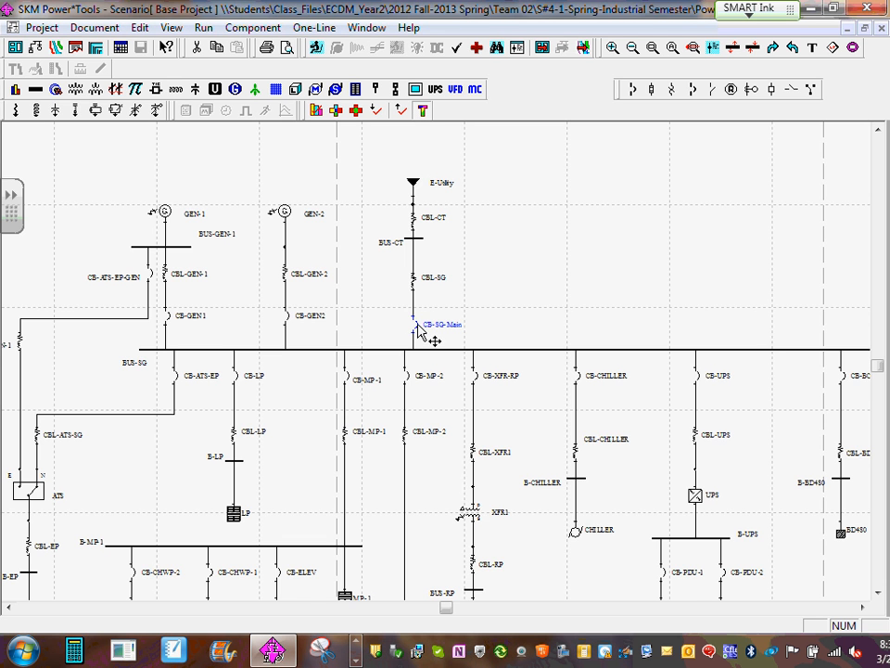
scroll(417, 334, "up", 2)
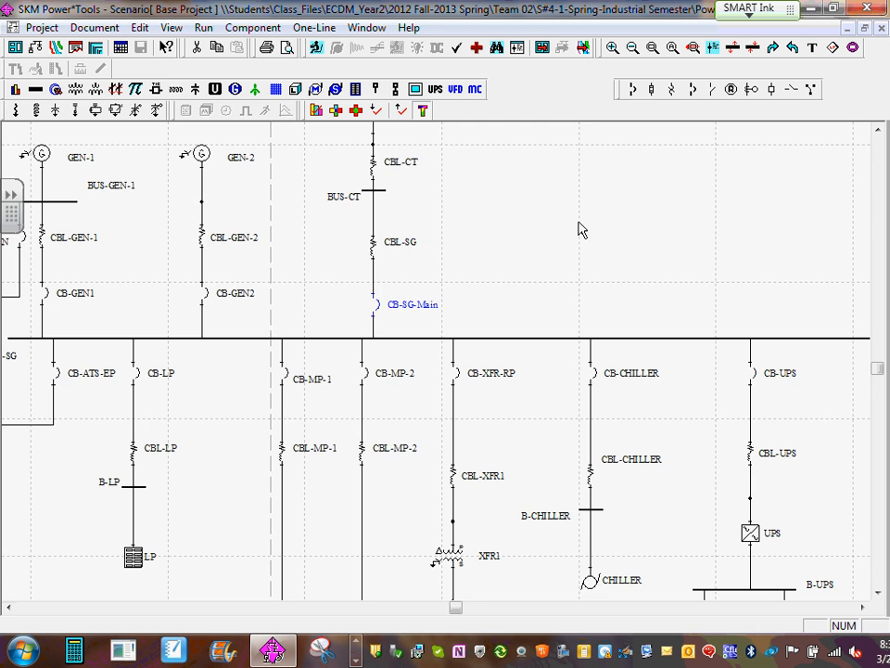
scroll(556, 214, "down", 2)
scroll(547, 215, "down", 1)
left_click_drag(547, 215, 665, 255)
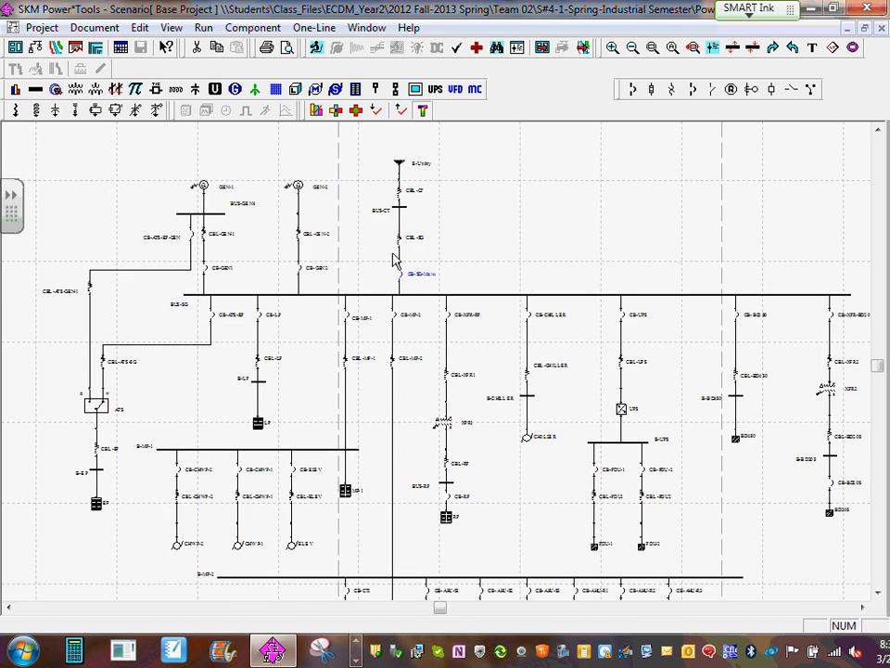
scroll(391, 252, "up", 5)
left_click_drag(530, 298, 268, 259)
scroll(384, 355, "up", 1)
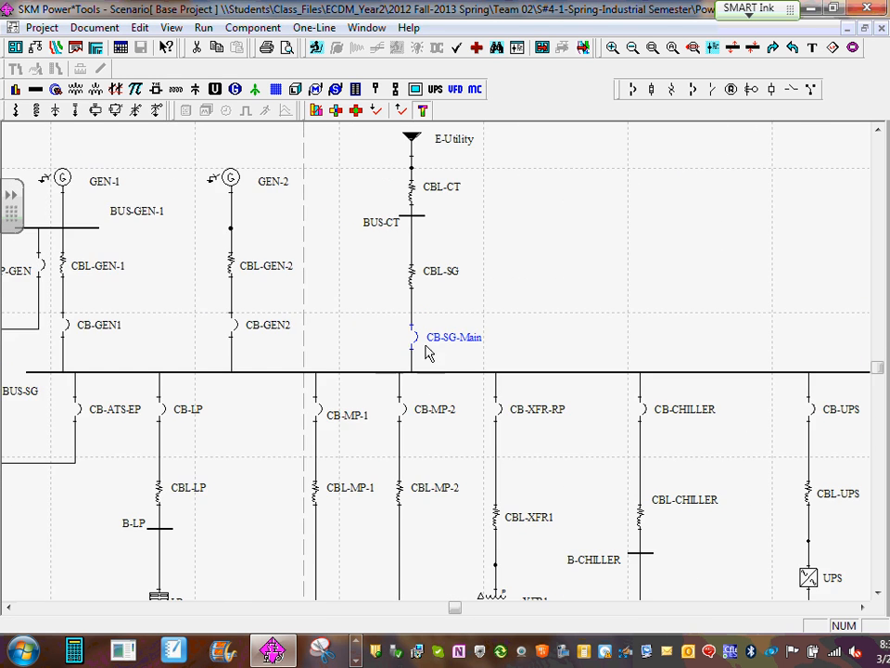
left_click_drag(425, 346, 286, 283)
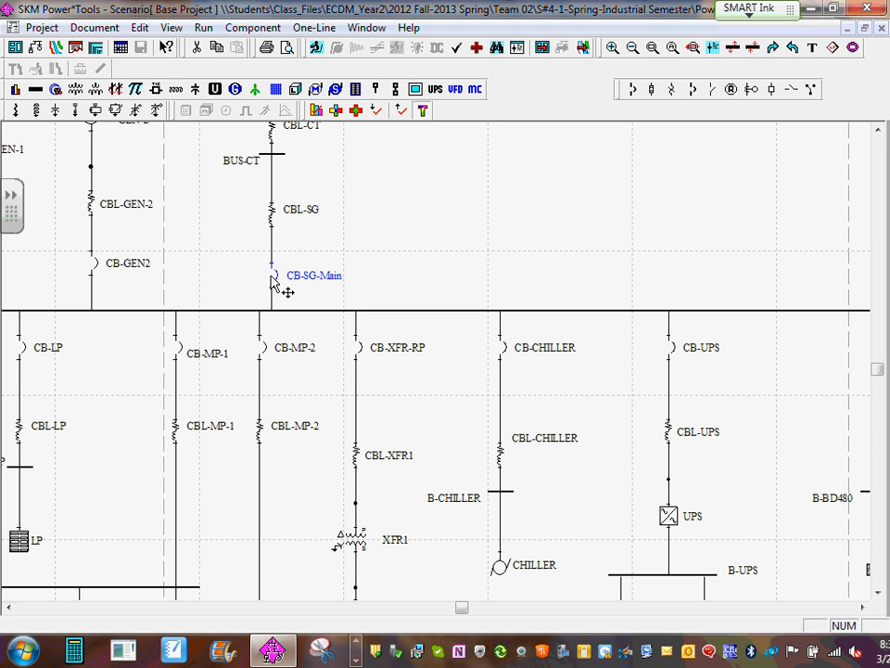
- Look through the protective device library from CB-SG-Main's component data in a maximized window, check the manufacturer choices, and close the library
double_click(273, 281)
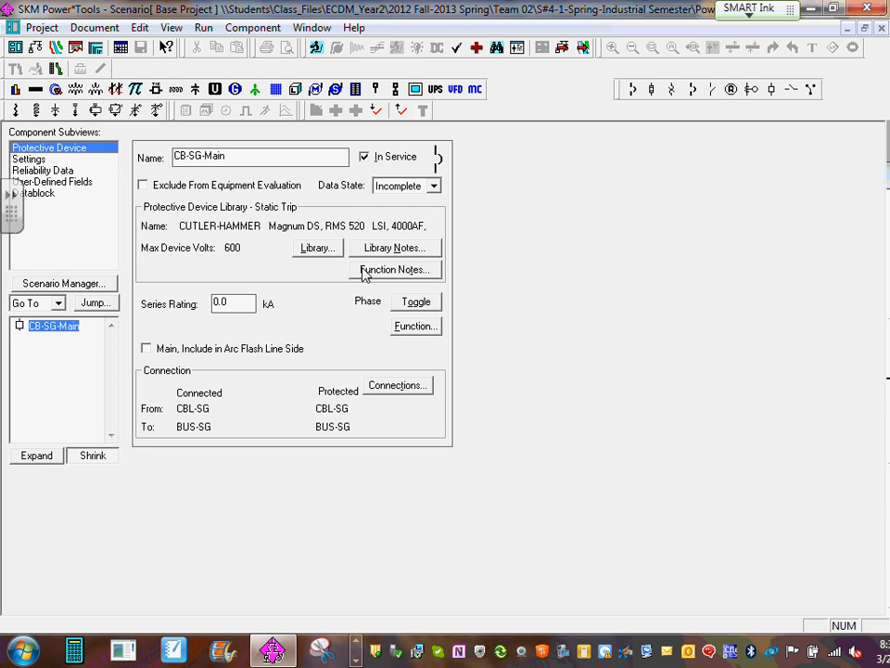
left_click(318, 249)
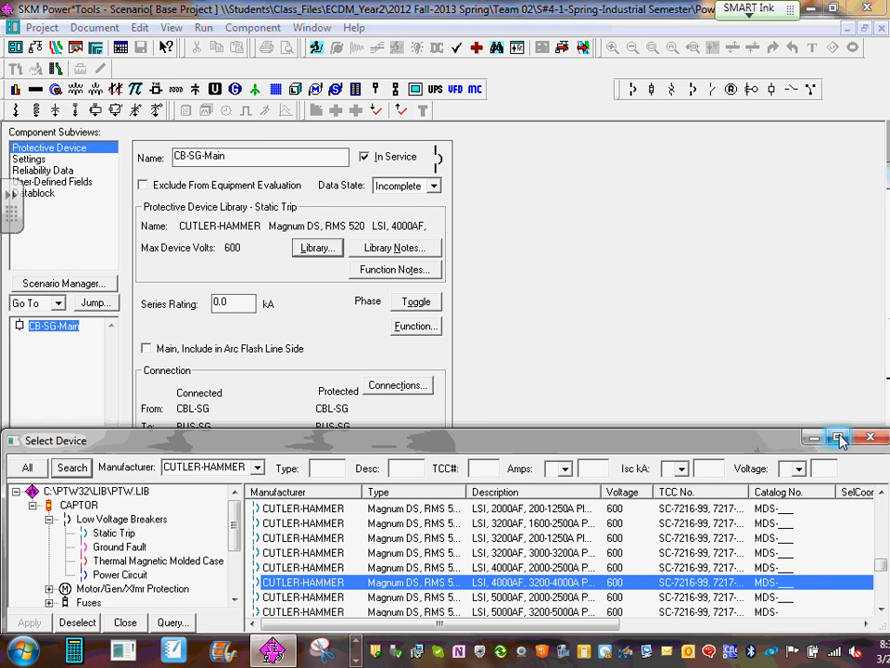
left_click(839, 438)
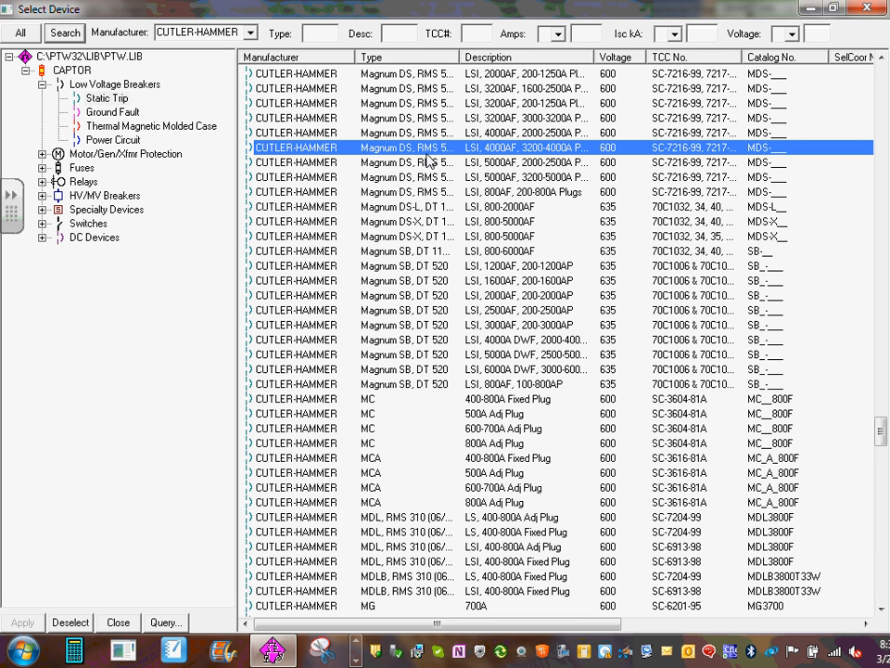
left_click(249, 33)
left_click(249, 35)
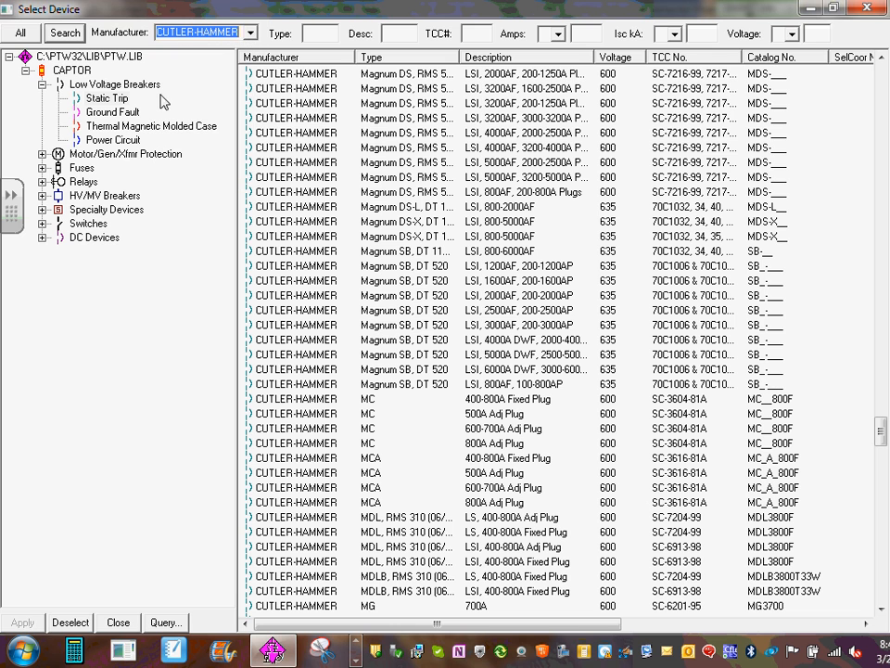
left_click(868, 7)
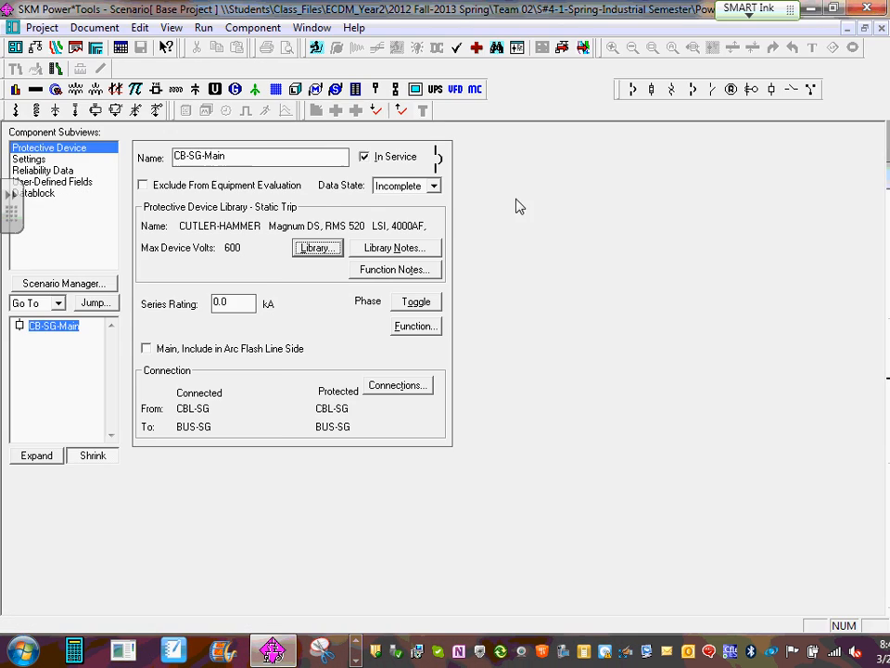
left_click(329, 252)
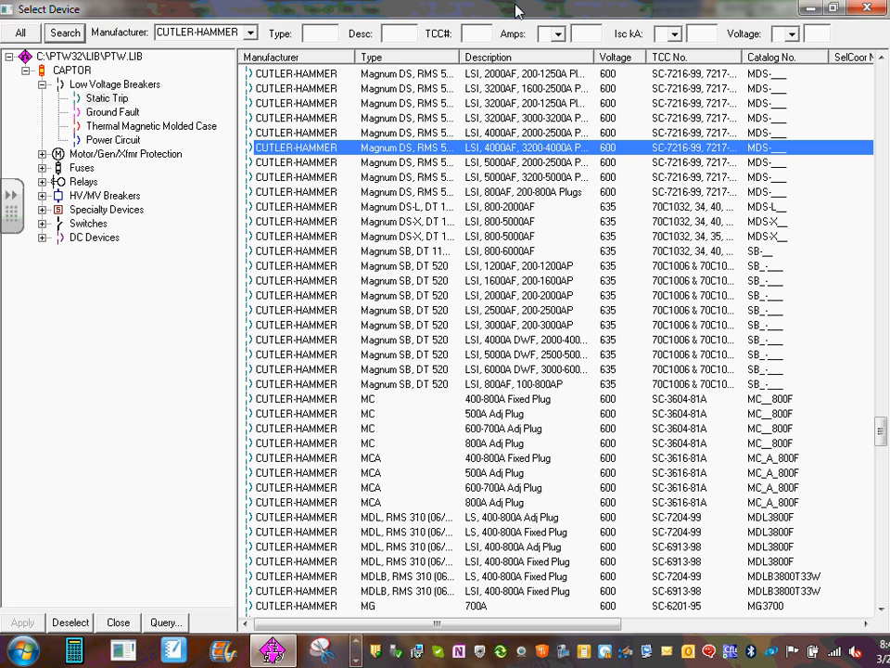
left_click_drag(461, 57, 522, 60)
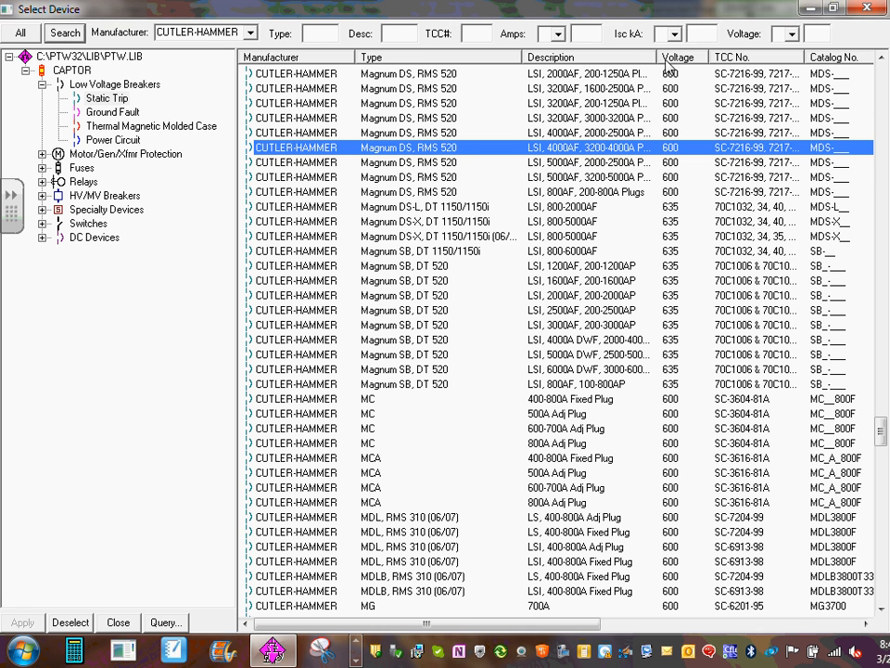
left_click_drag(653, 57, 716, 57)
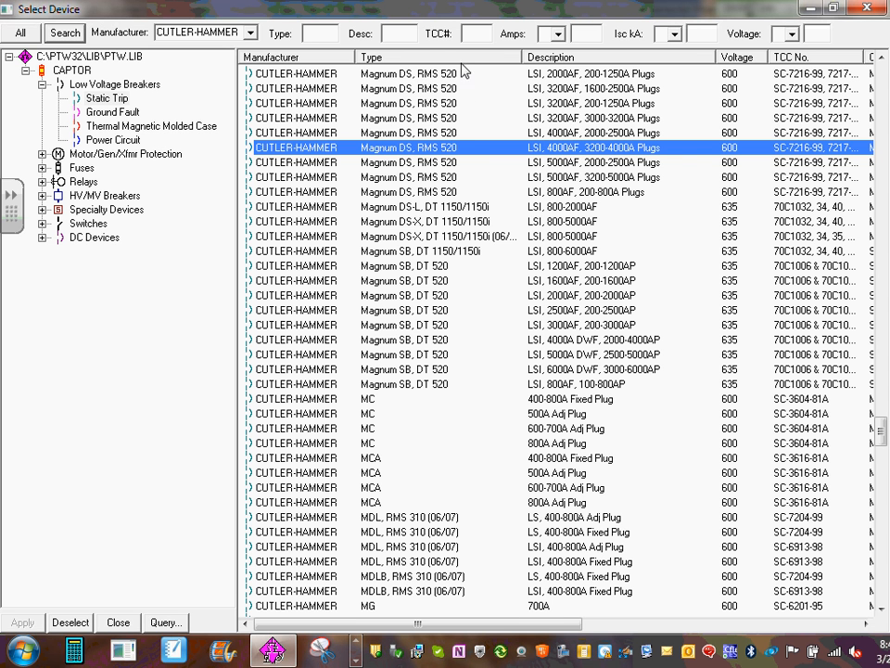
left_click(457, 149)
left_click(867, 9)
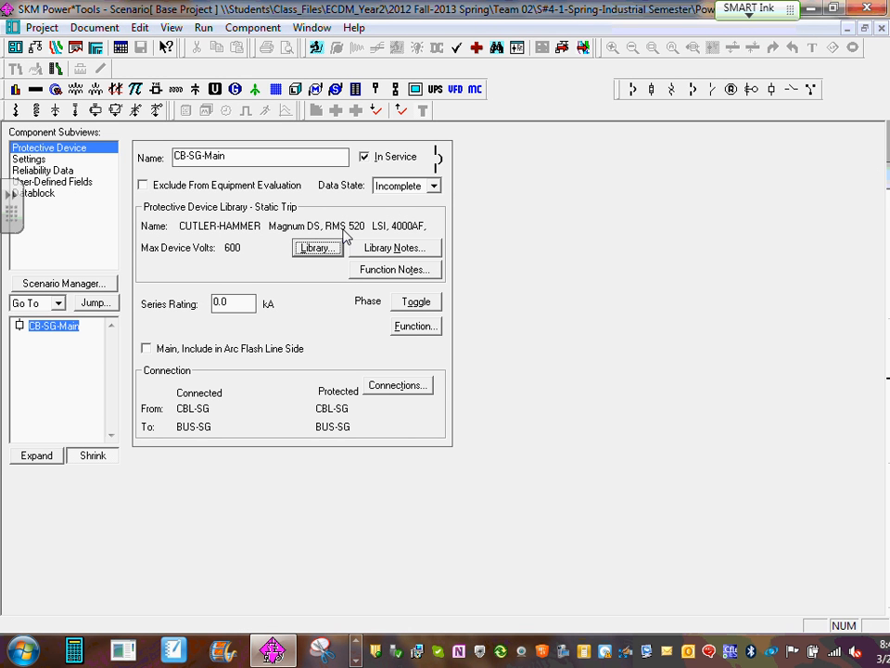
- Open CB-SG-Main's trip settings and check the available Sensor and Plug choices, keeping both at 4000
left_click(29, 161)
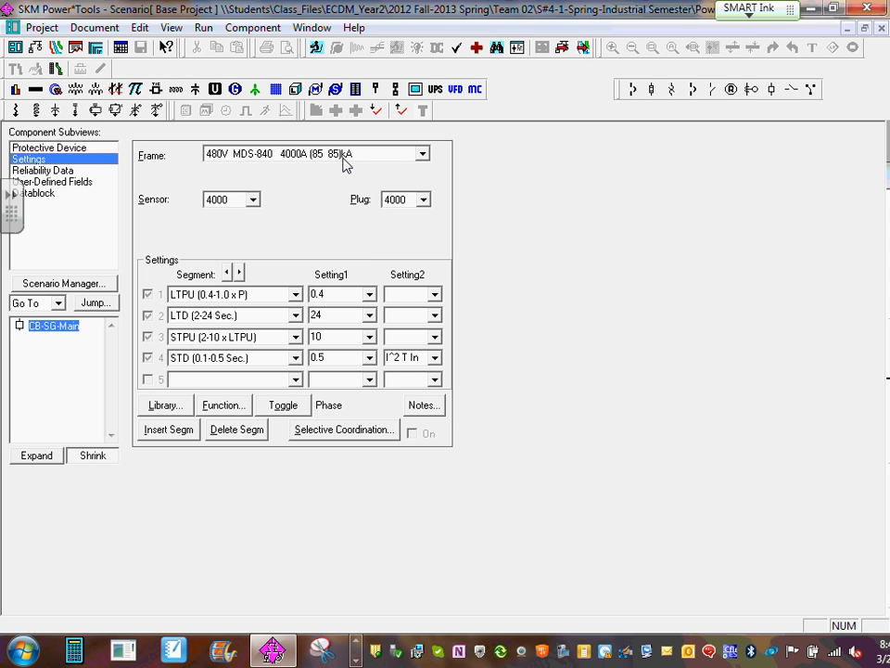
left_click(253, 201)
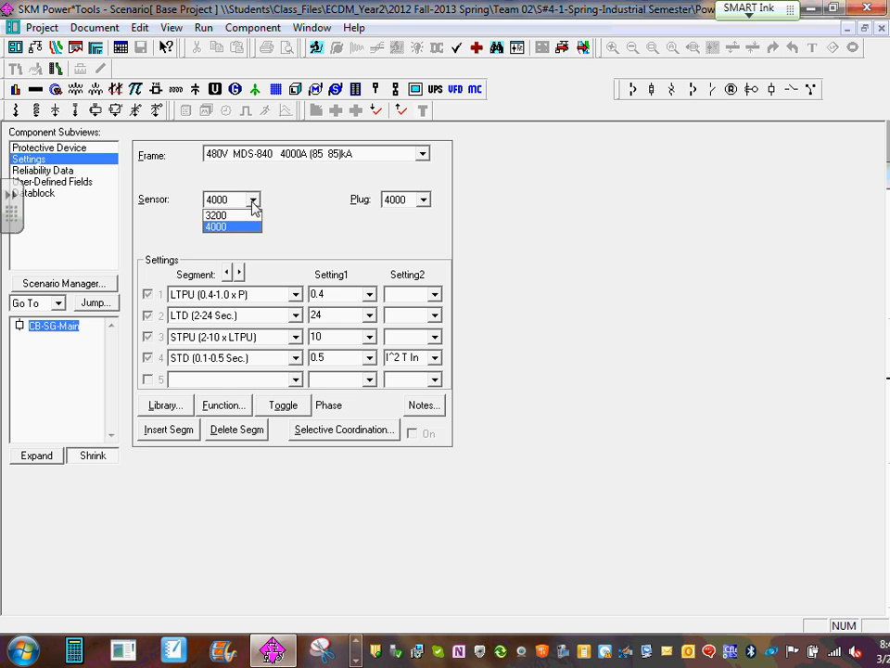
left_click(253, 203)
left_click(422, 202)
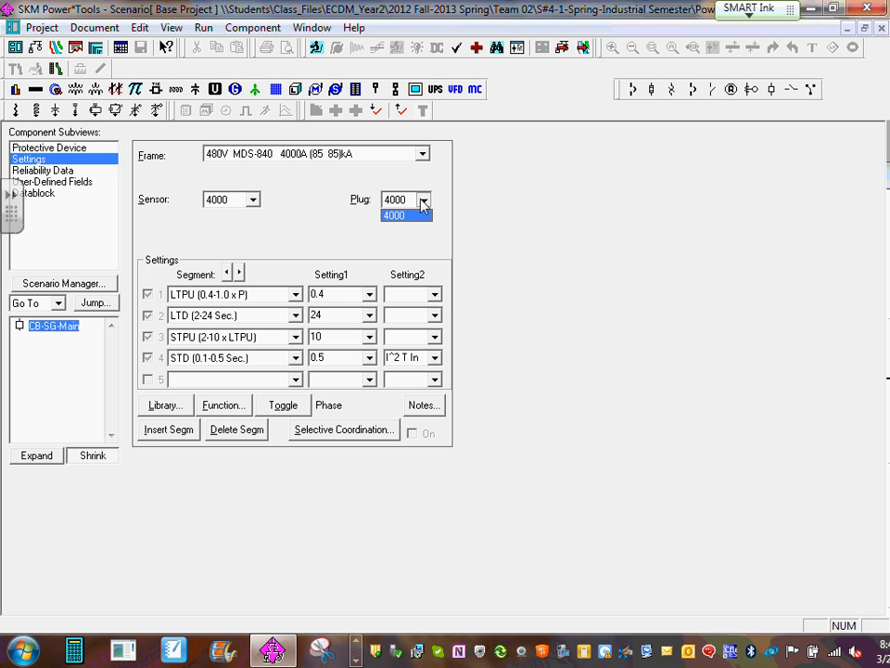
left_click(422, 204)
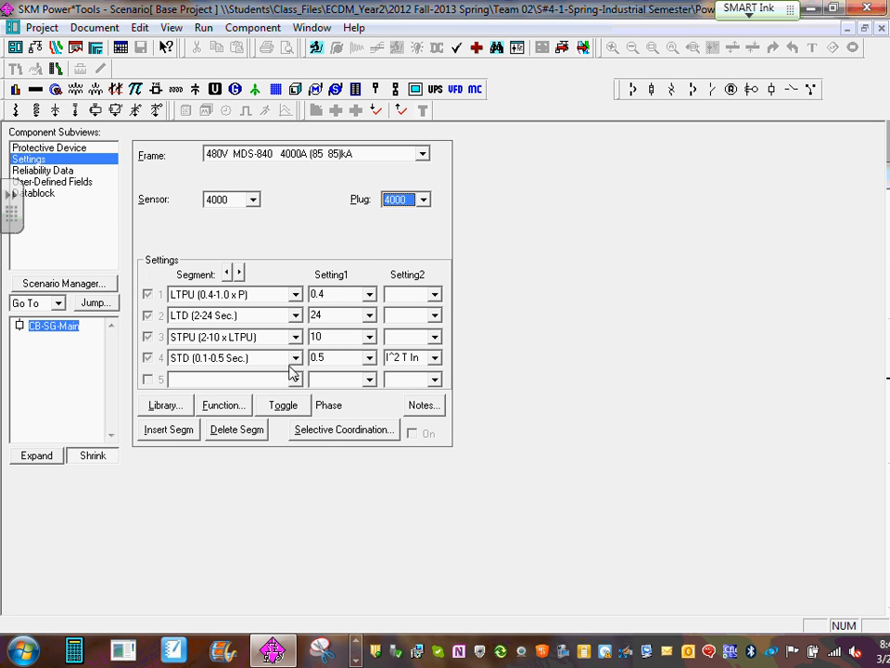
- Set CB-SG-Main's LTPU (0.4-1.0 x P) setting to 1 and return to the one-line diagram
left_click(369, 294)
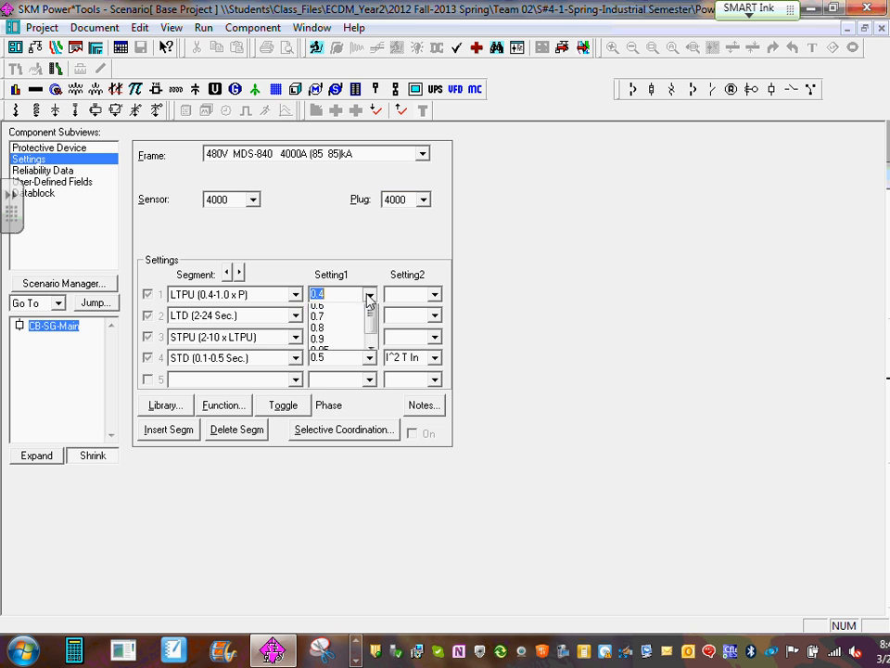
left_click_drag(373, 339, 372, 371)
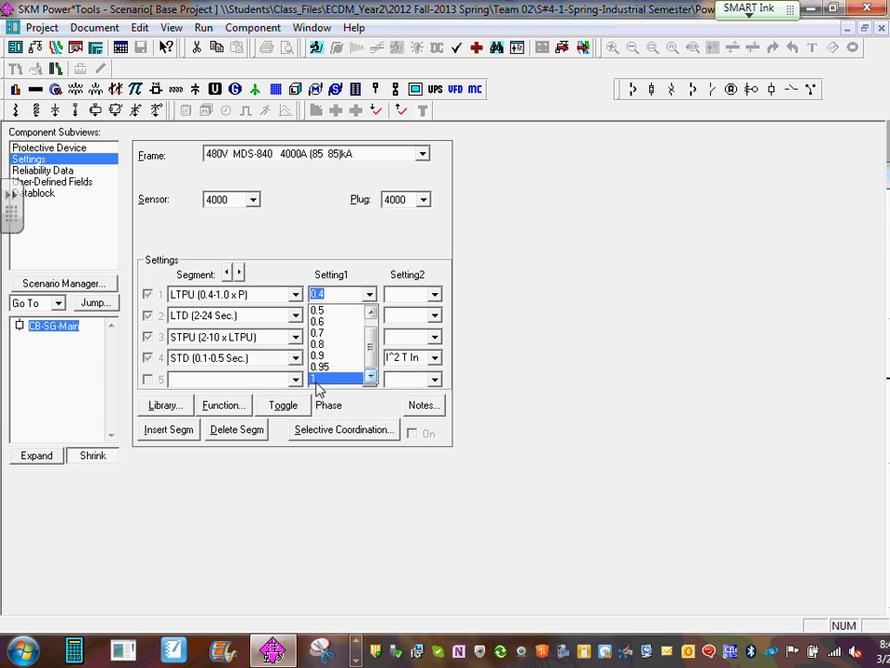
left_click(317, 379)
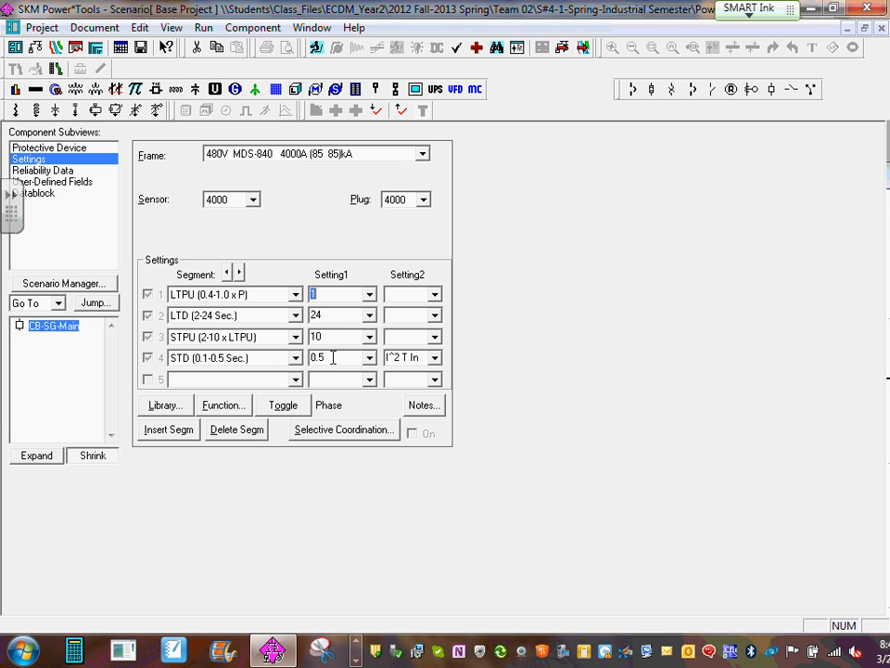
left_click(329, 291)
left_click(881, 29)
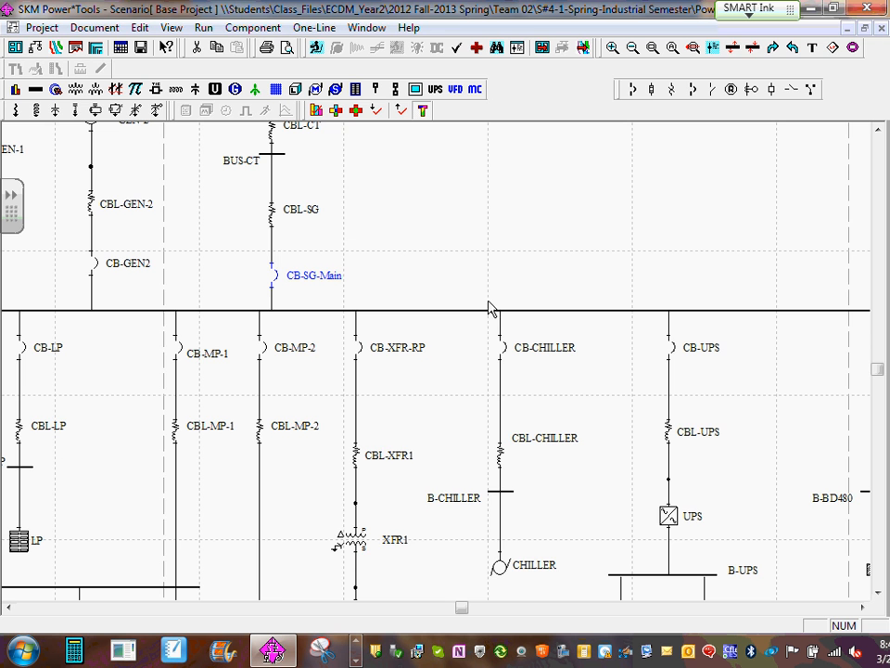
- View the trip settings of feeder breaker CB-MP-2 on BUS-SG, then return to the one-line diagram
left_click(435, 251)
scroll(292, 363, "down", 3)
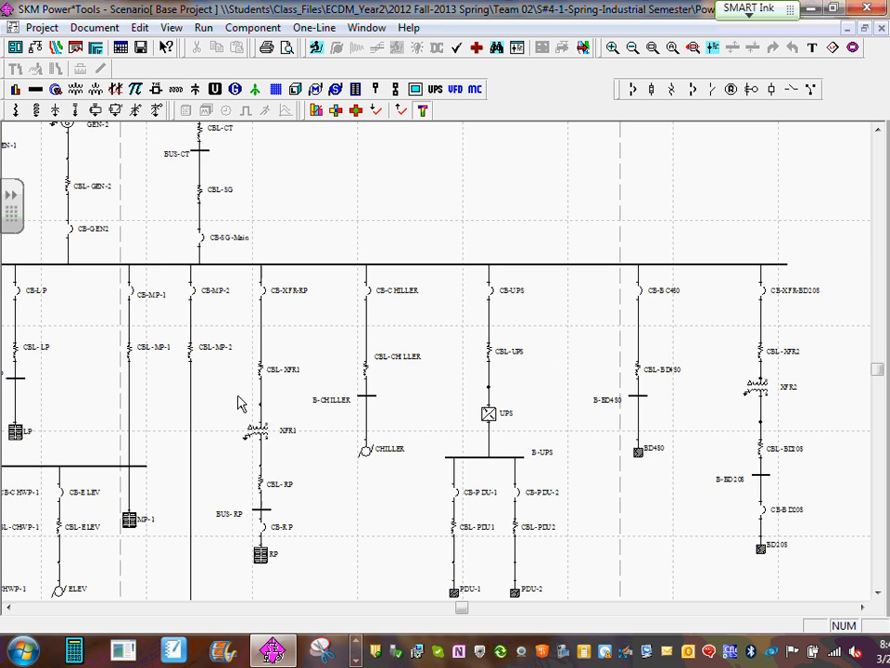
left_click_drag(245, 395, 456, 426)
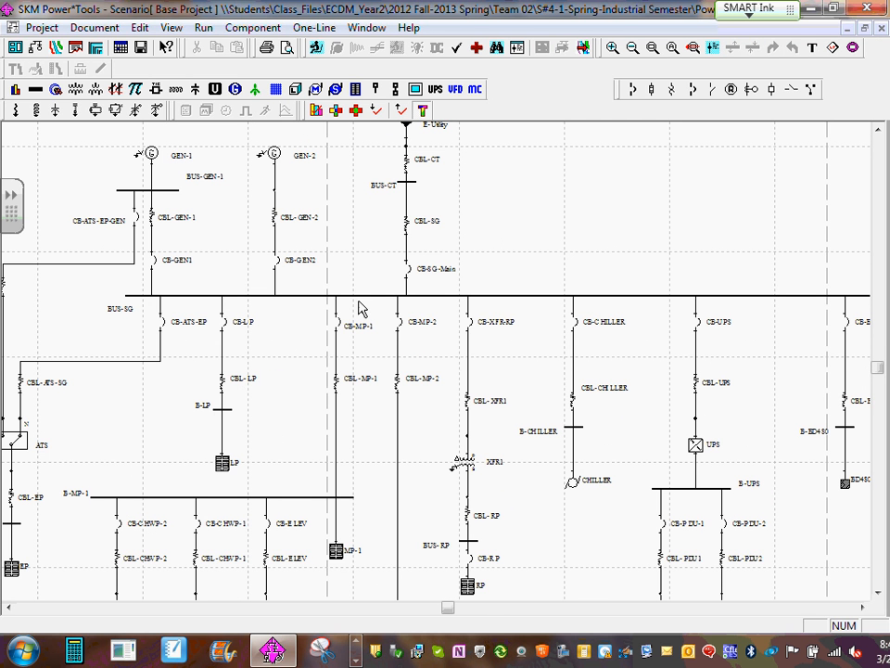
double_click(401, 331)
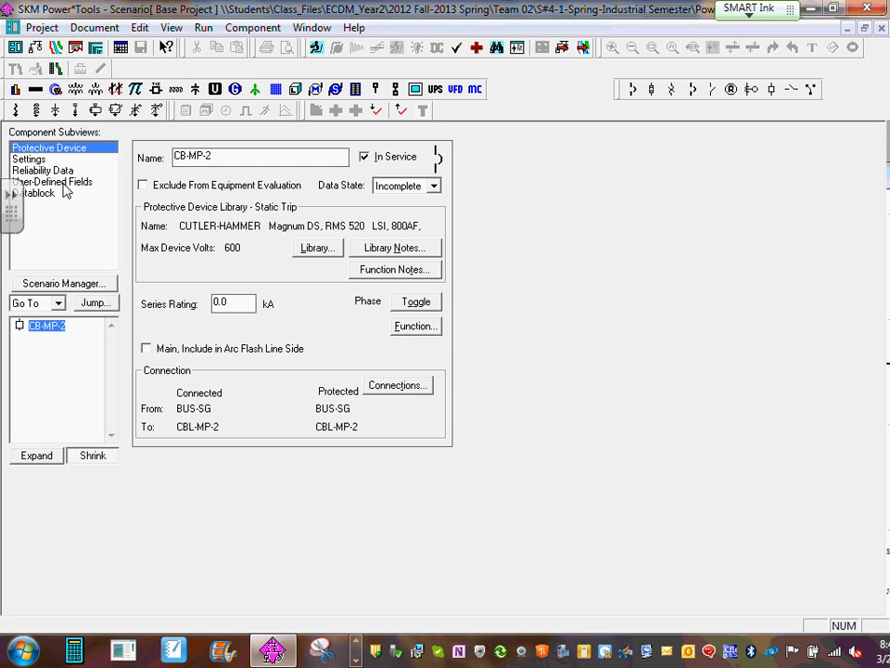
left_click(28, 159)
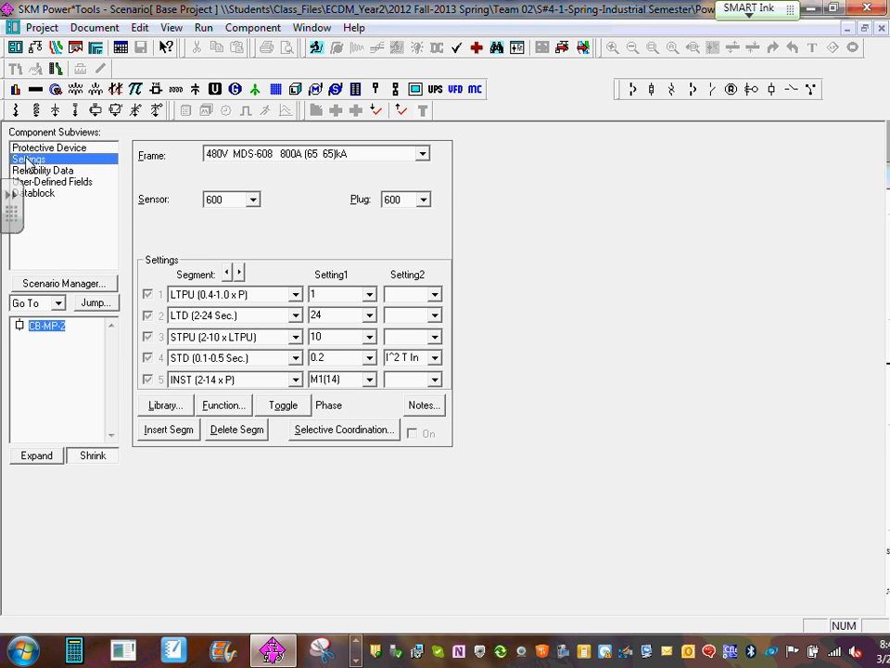
left_click(881, 28)
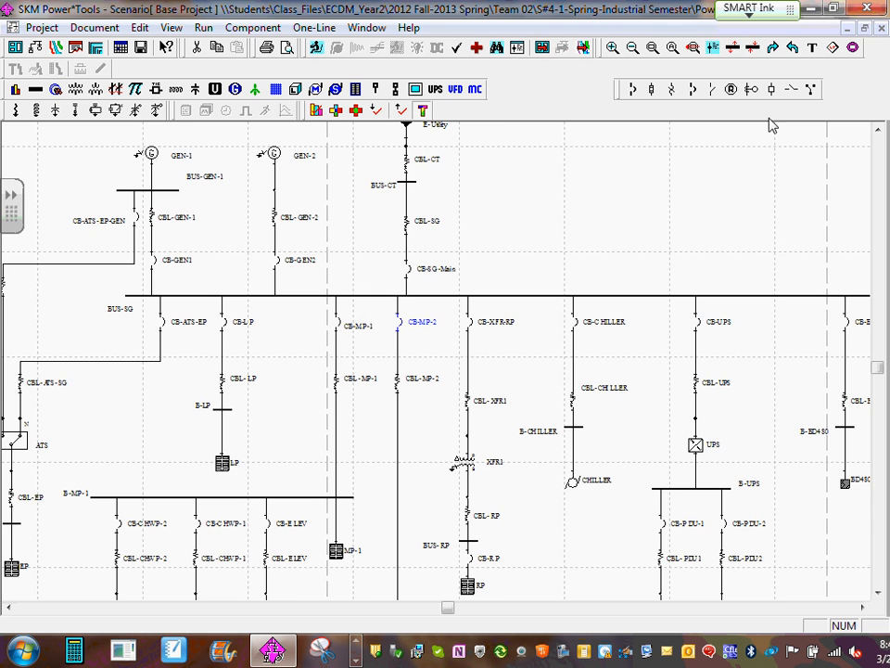
- Locate CB-MP-2 feeding bus B-MP-2, review its device in the protective device library, and close the library without applying
left_click(426, 340)
scroll(426, 339, "down", 2)
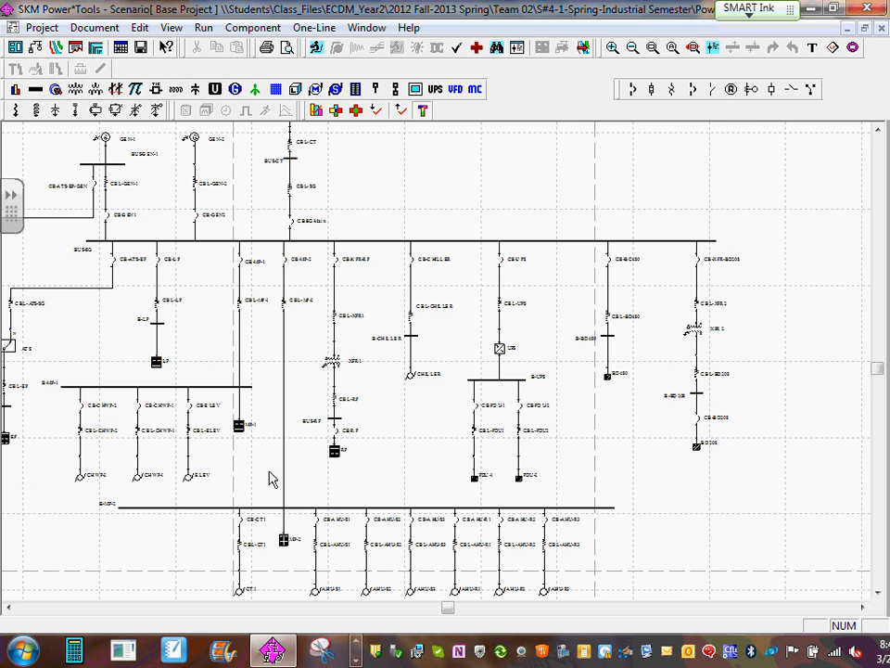
scroll(134, 535, "up", 2)
left_click_drag(149, 564, 171, 485)
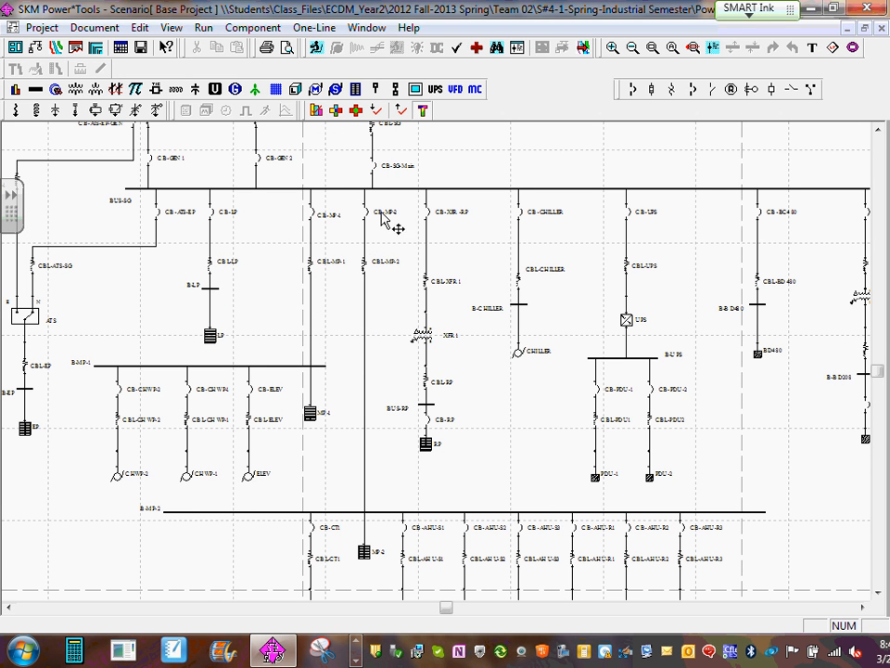
left_click(367, 216)
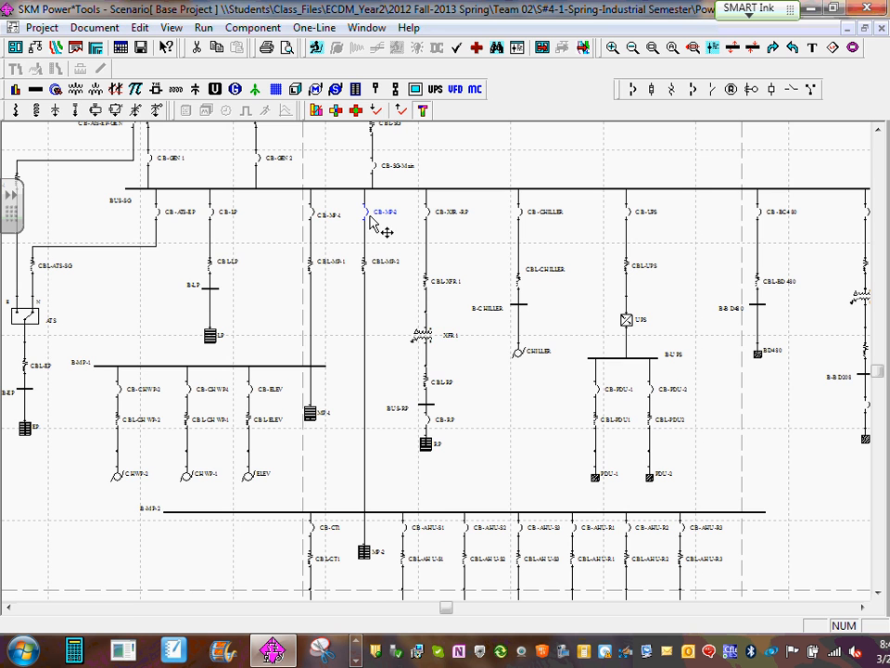
double_click(371, 218)
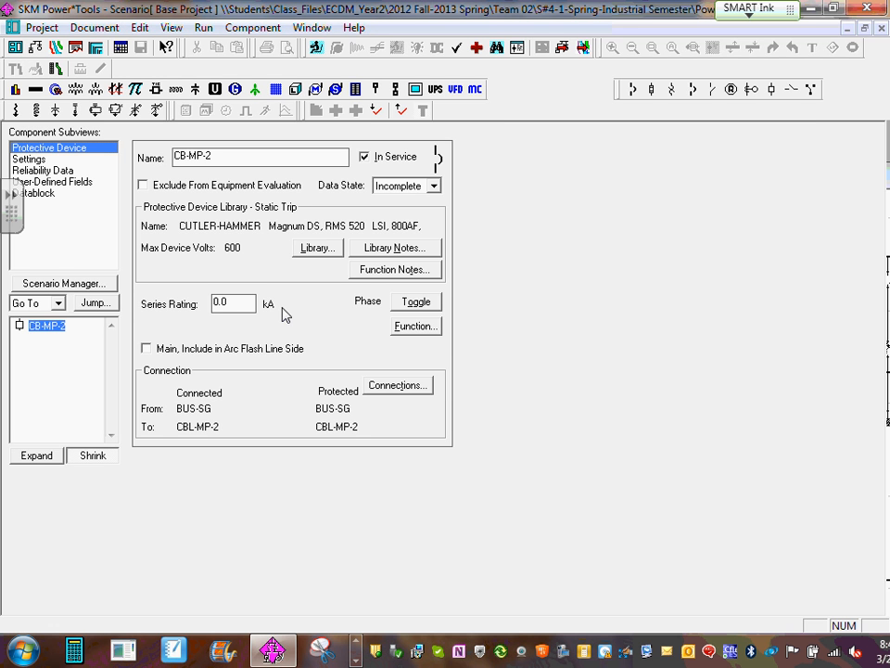
left_click(317, 248)
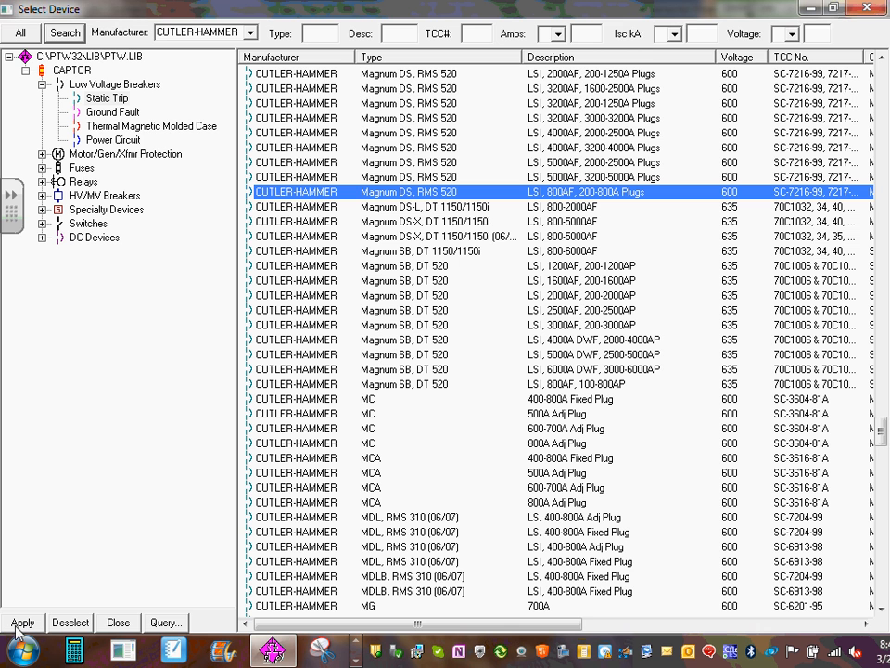
left_click(868, 7)
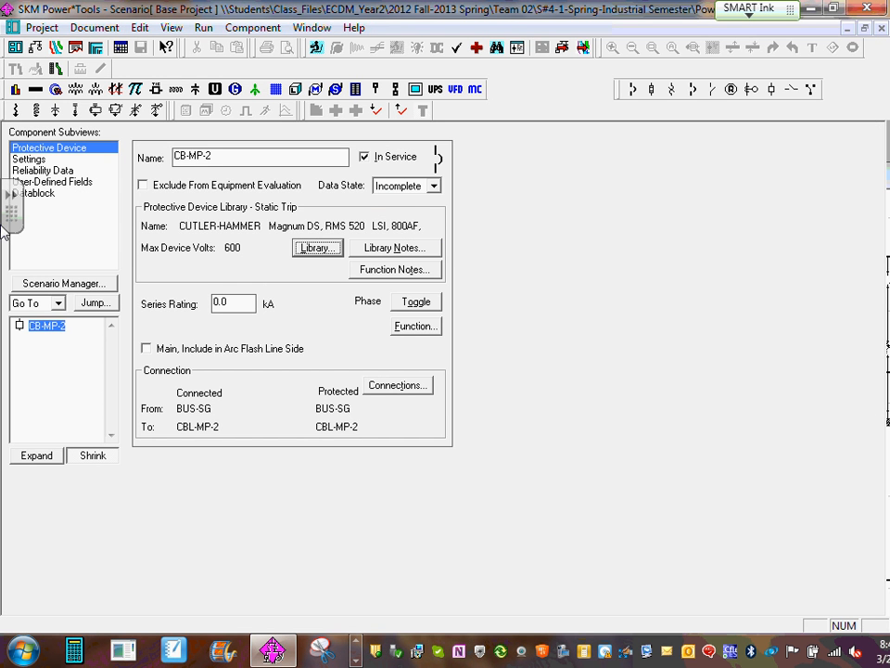
- Check CB-MP-2's Sensor, Plug and LTPU choices in its trip settings without changing them, and return to the one-line diagram
left_click(29, 159)
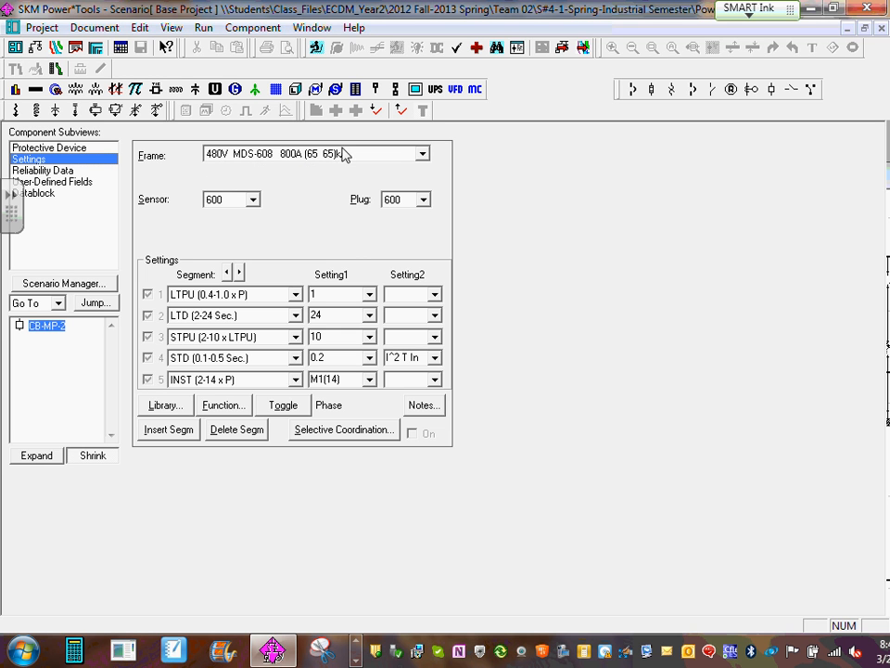
left_click(253, 200)
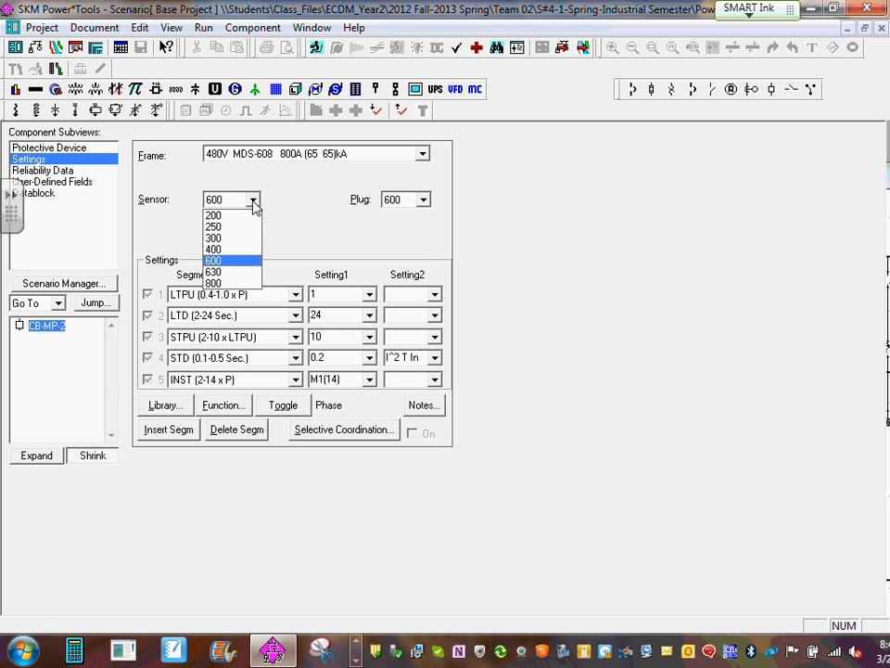
left_click(254, 200)
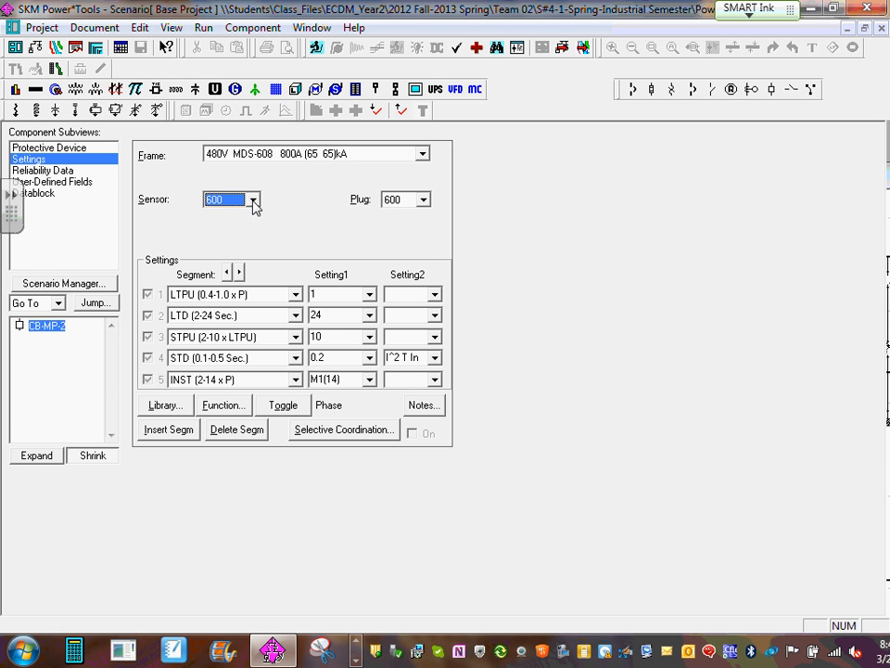
left_click(422, 202)
left_click(421, 203)
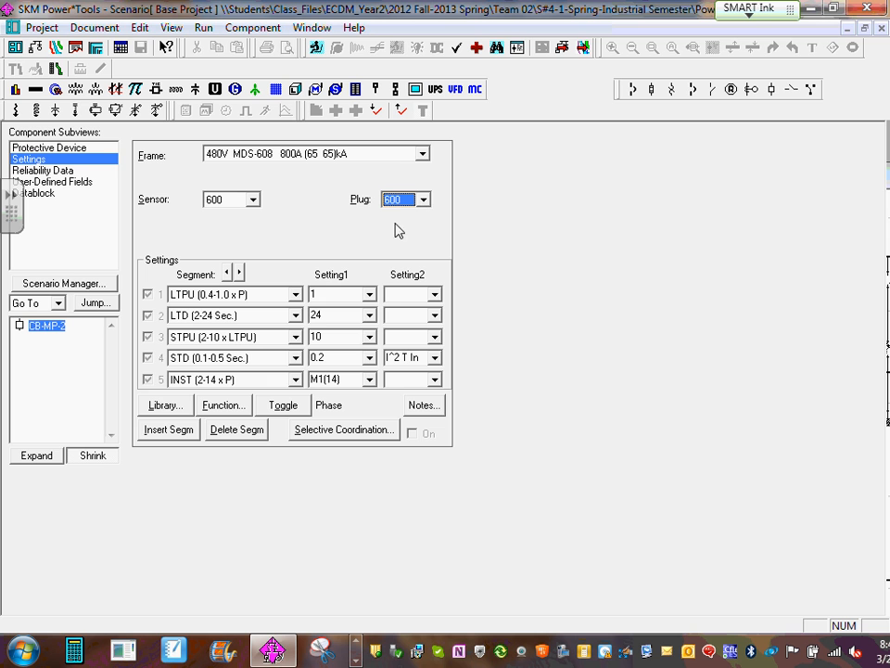
left_click(368, 297)
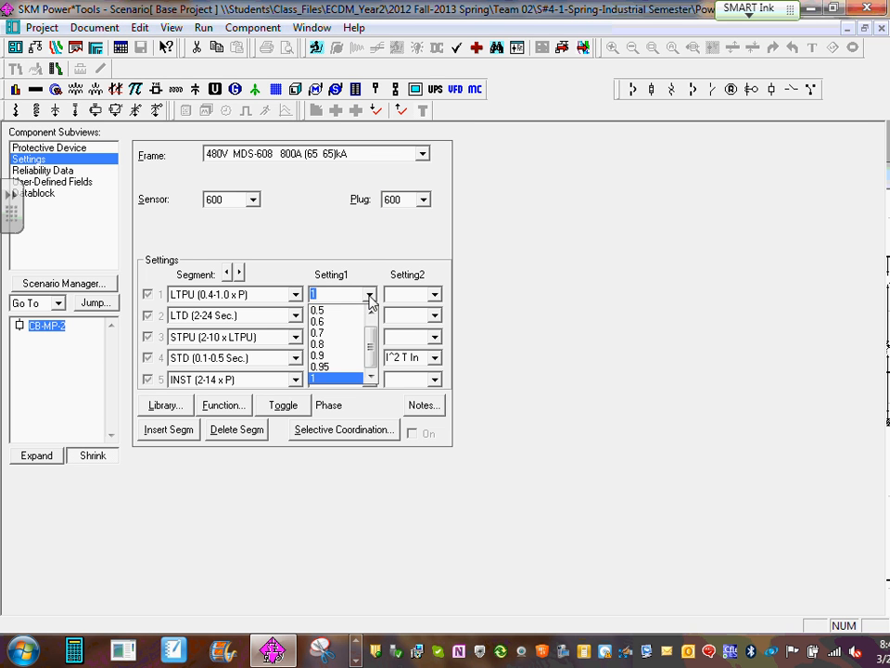
left_click(368, 299)
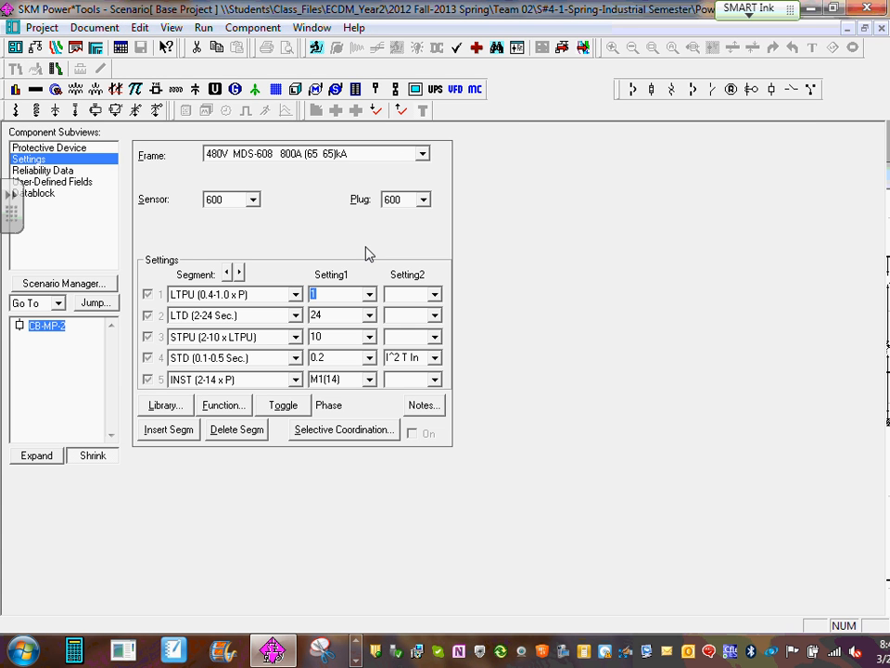
left_click(881, 27)
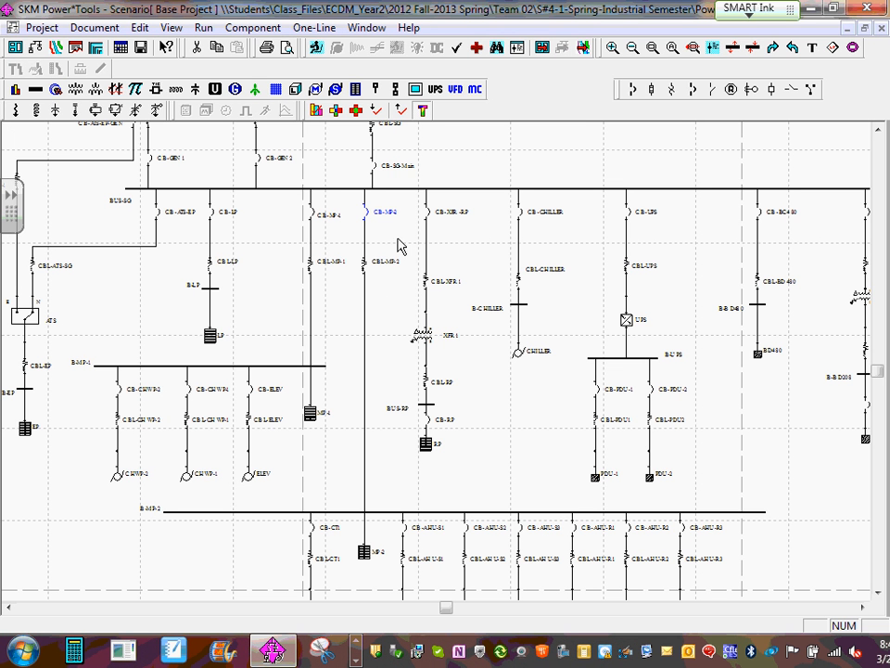
- View the component data and trip settings of feeder breaker CB-CHILLER, and return to the one-line diagram
scroll(365, 218, "up", 1)
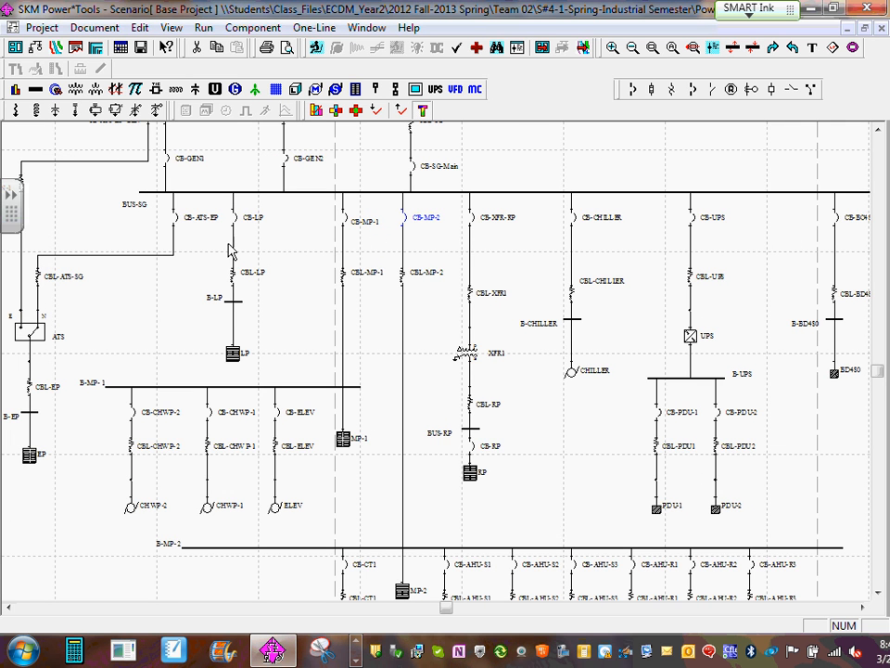
left_click_drag(302, 252, 295, 273)
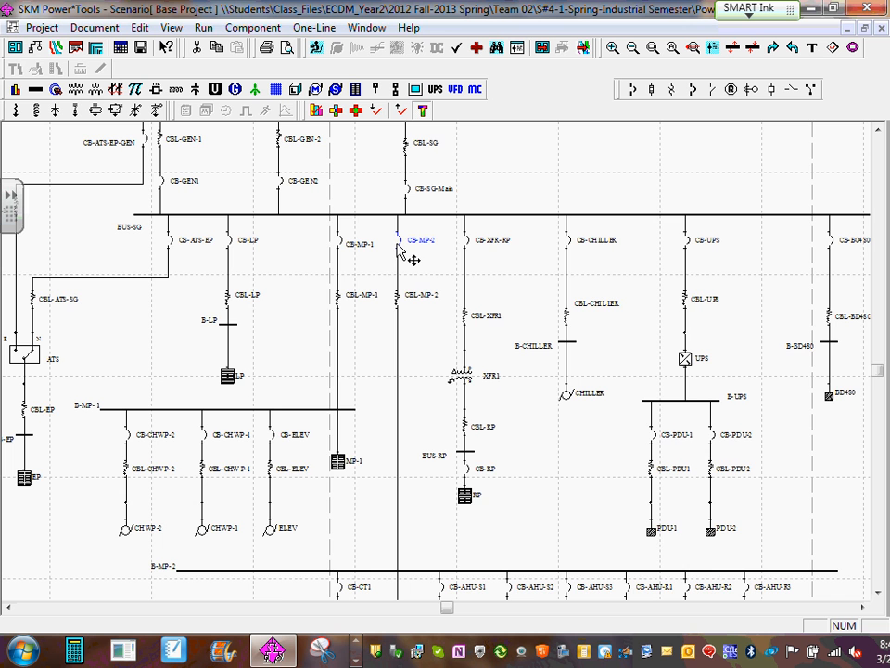
scroll(506, 269, "up", 1)
left_click_drag(507, 268, 425, 294)
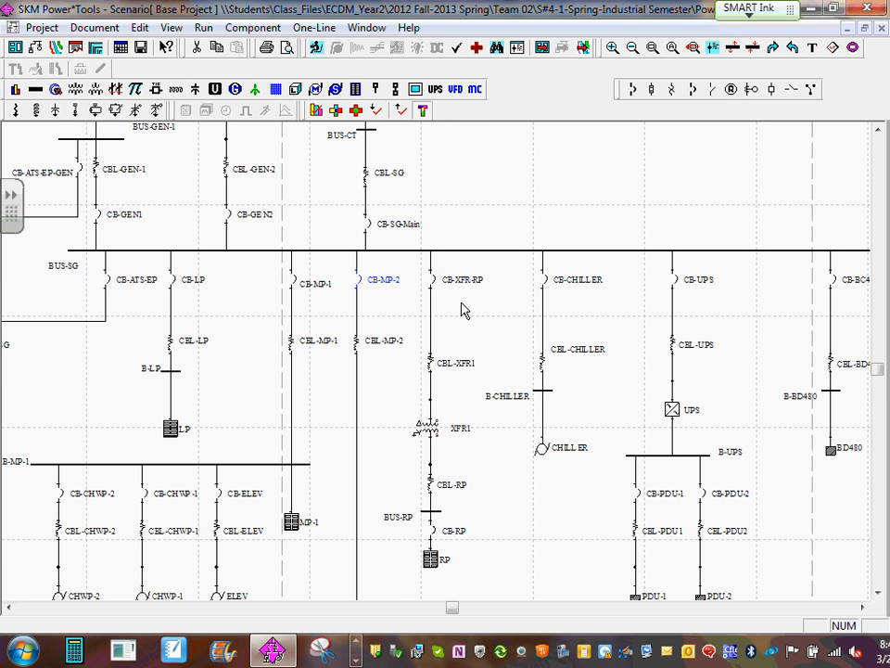
left_click(547, 289)
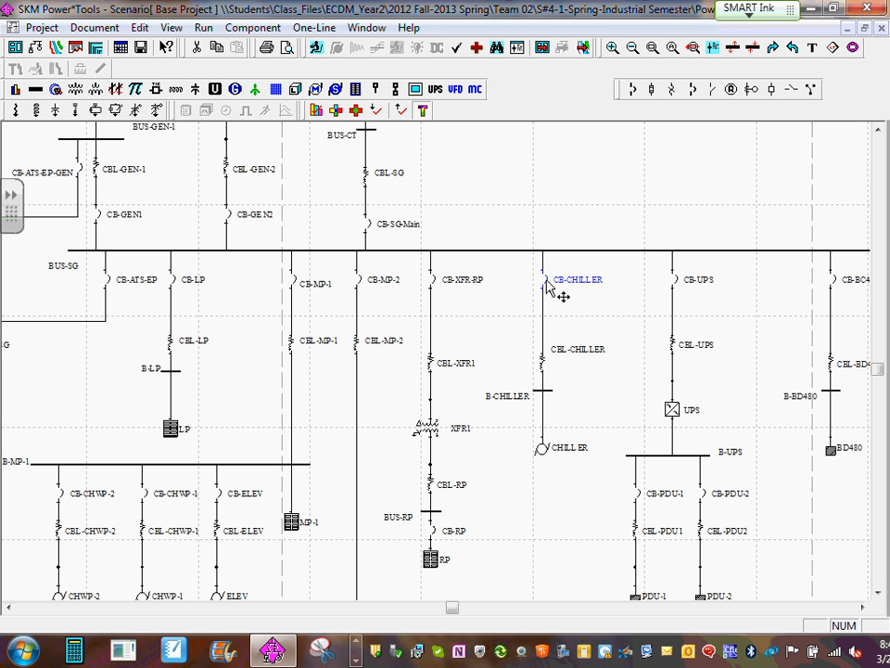
double_click(547, 289)
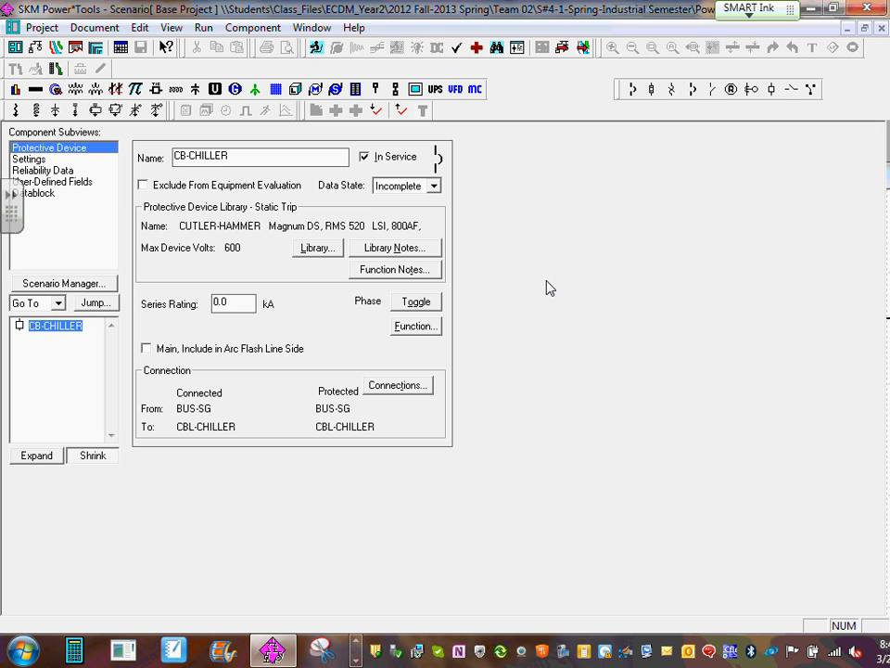
left_click(29, 160)
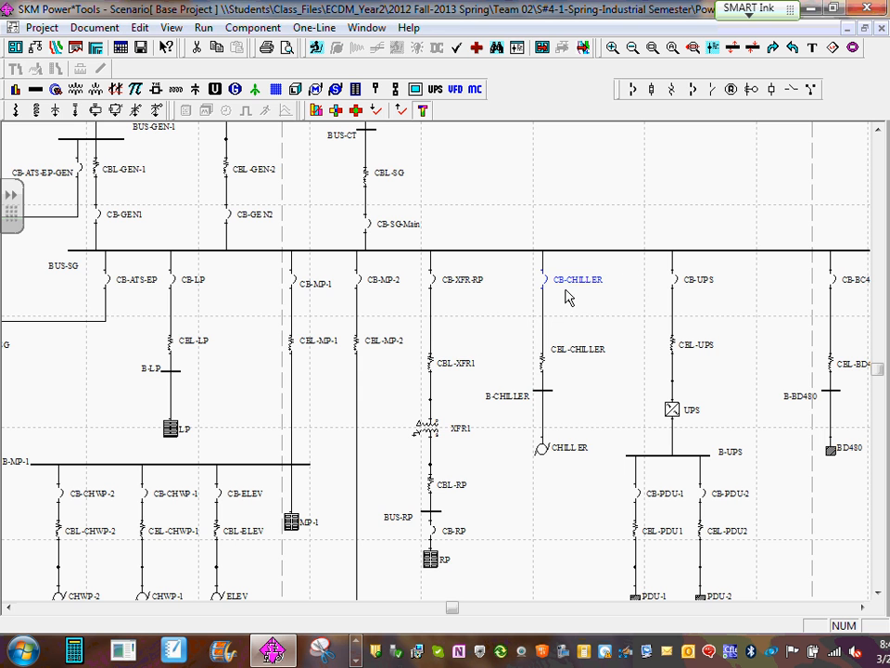
- Copy the component data of feeder breaker CB-MP-2 on BUS-SG
scroll(584, 313, "down", 1)
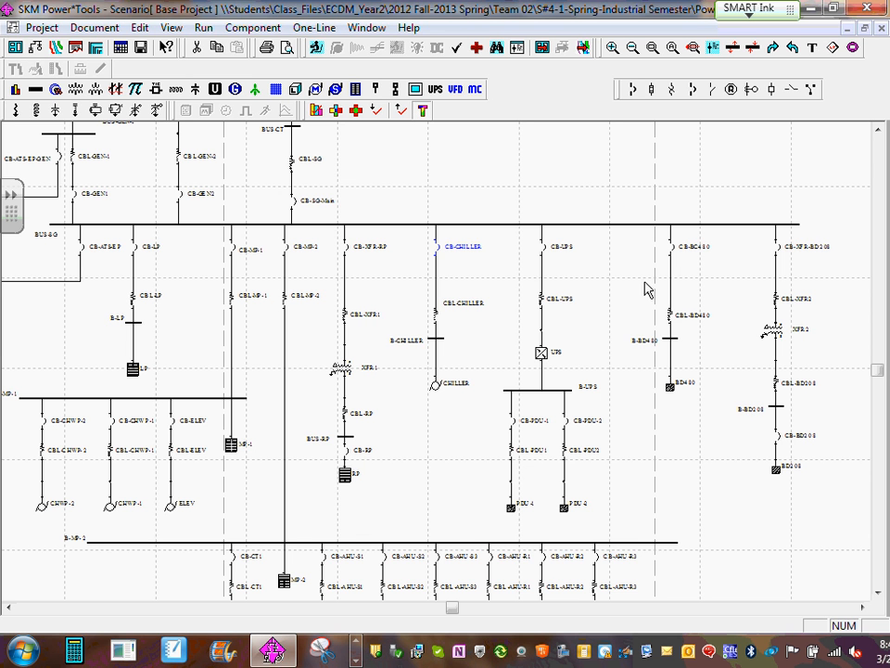
scroll(279, 321, "up", 2)
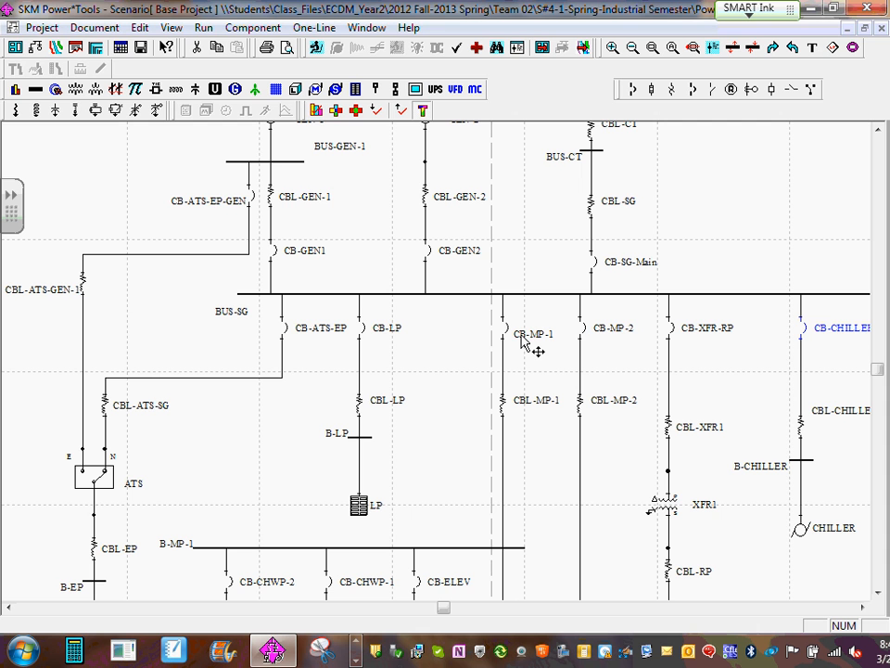
left_click(585, 332)
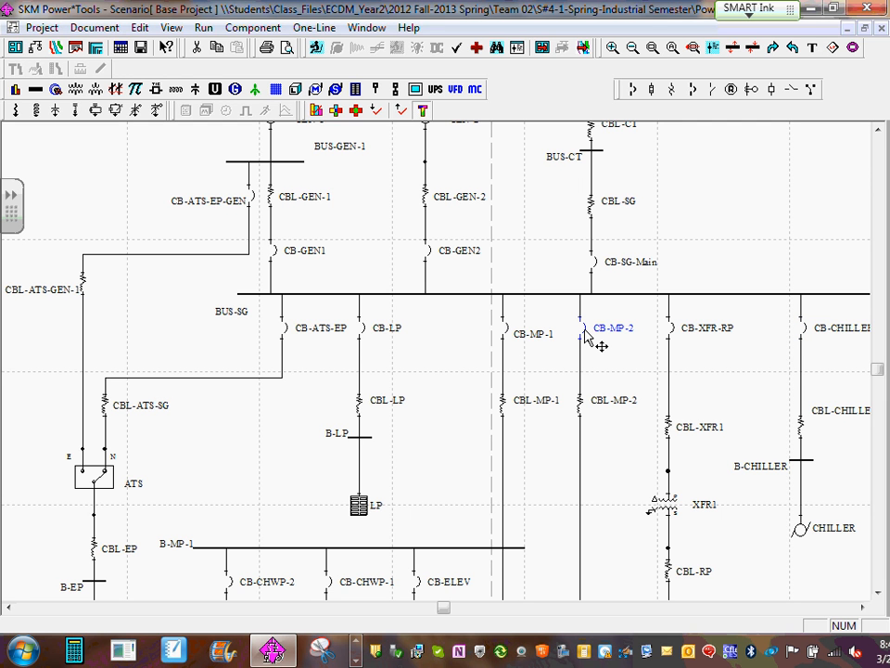
right_click(586, 333)
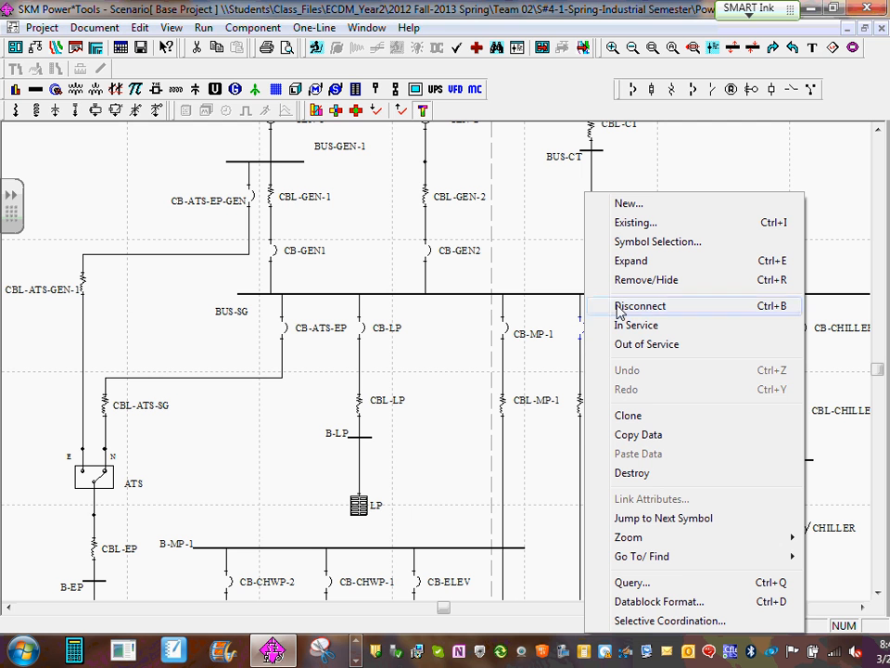
left_click(652, 439)
- Add breakers CB-ATS-EP, CB-ATS-EP-GEN, CB-LP, CB-MP-1, CB-XFR-RP, CB-CHILLER, CB-UPS and CB-XFR-BD208 to the selection alongside CB-MP-2
scroll(513, 372, "down", 1)
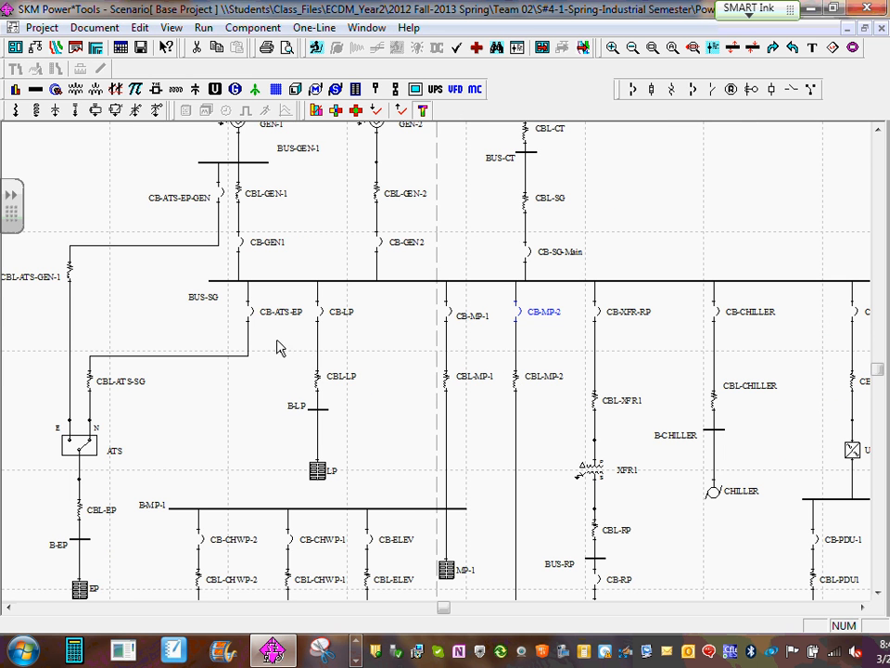
scroll(291, 347, "down", 2)
scroll(292, 345, "down", 1)
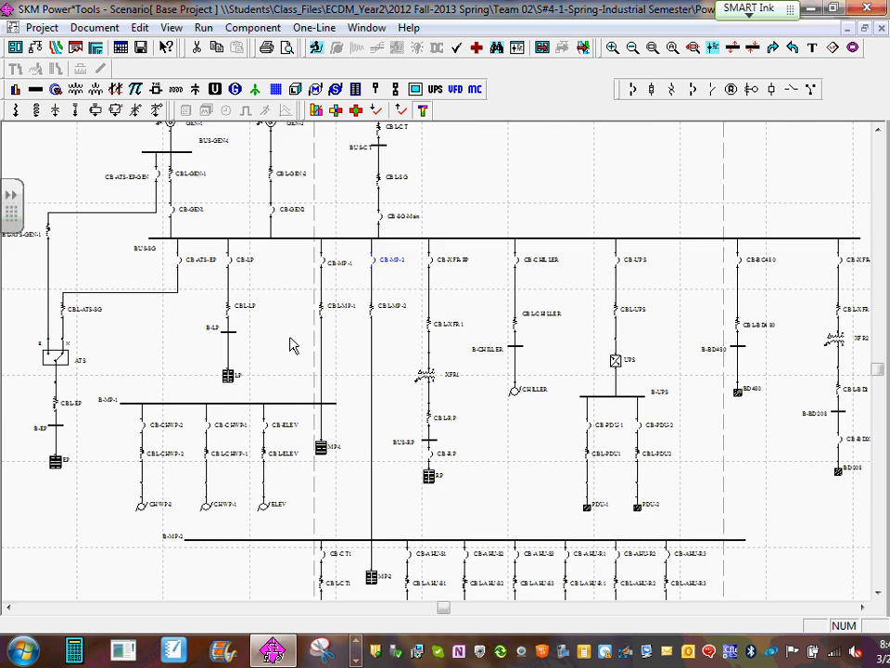
scroll(291, 347, "down", 1)
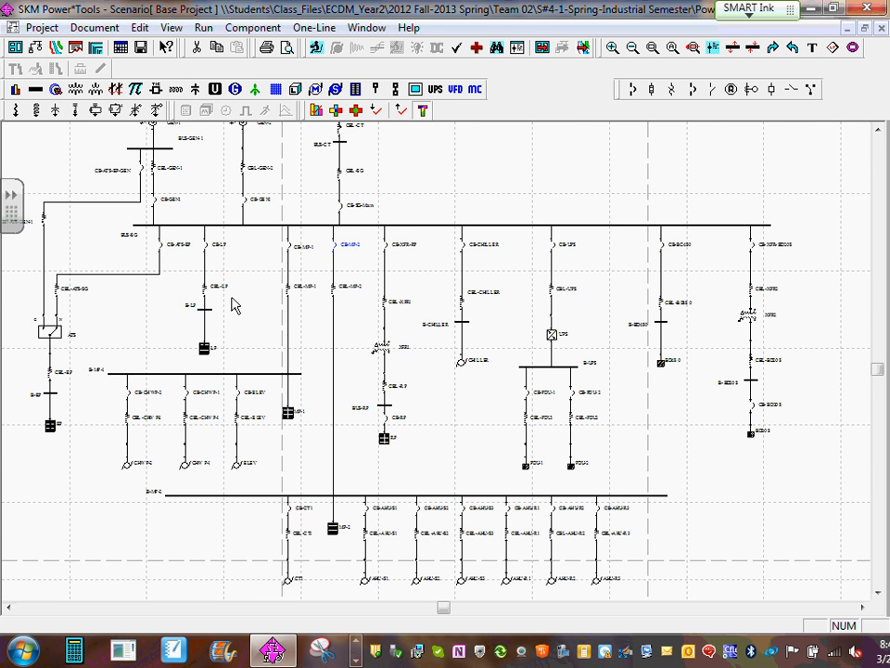
scroll(206, 294, "up", 1)
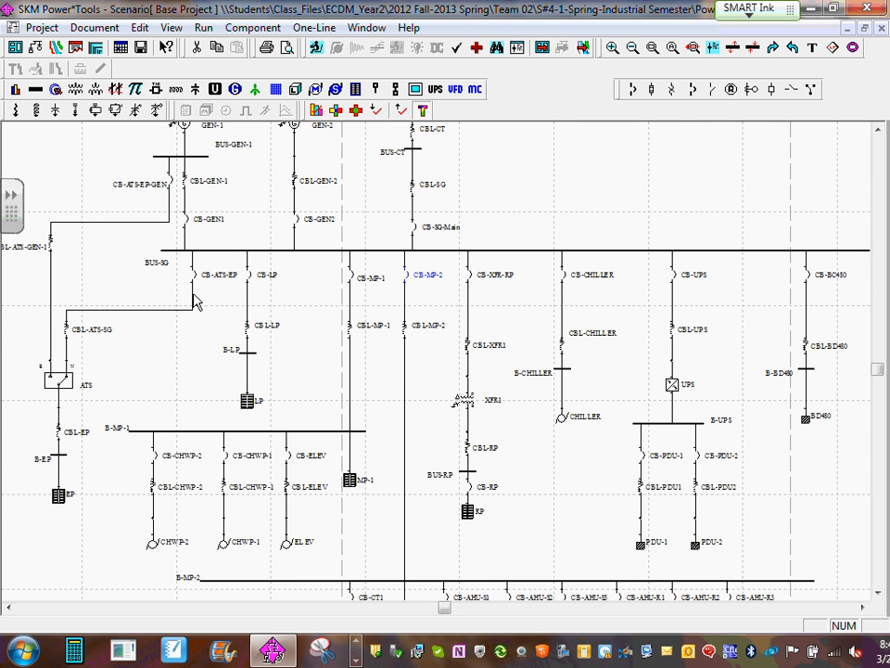
scroll(194, 302, "up", 1)
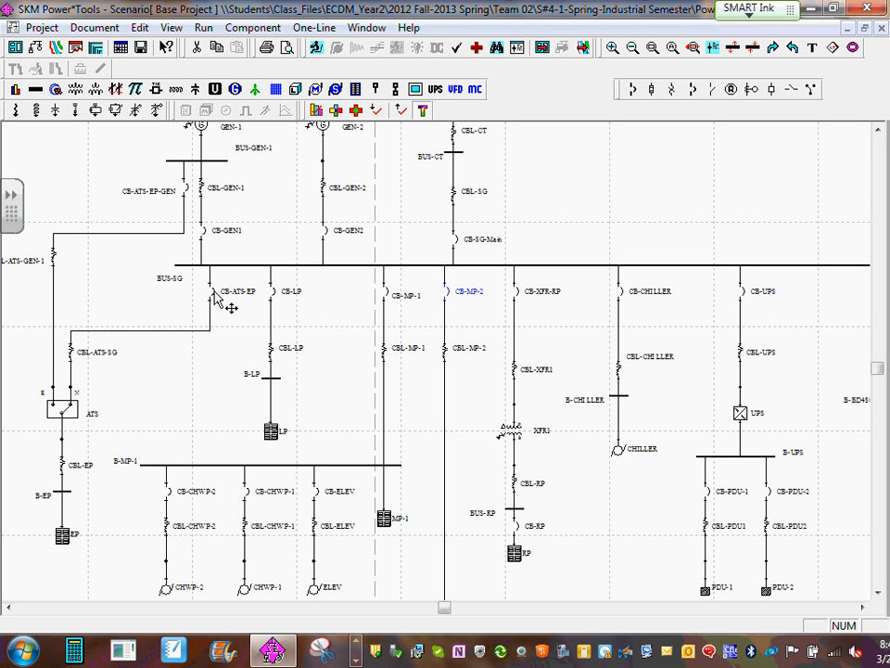
left_click(226, 307)
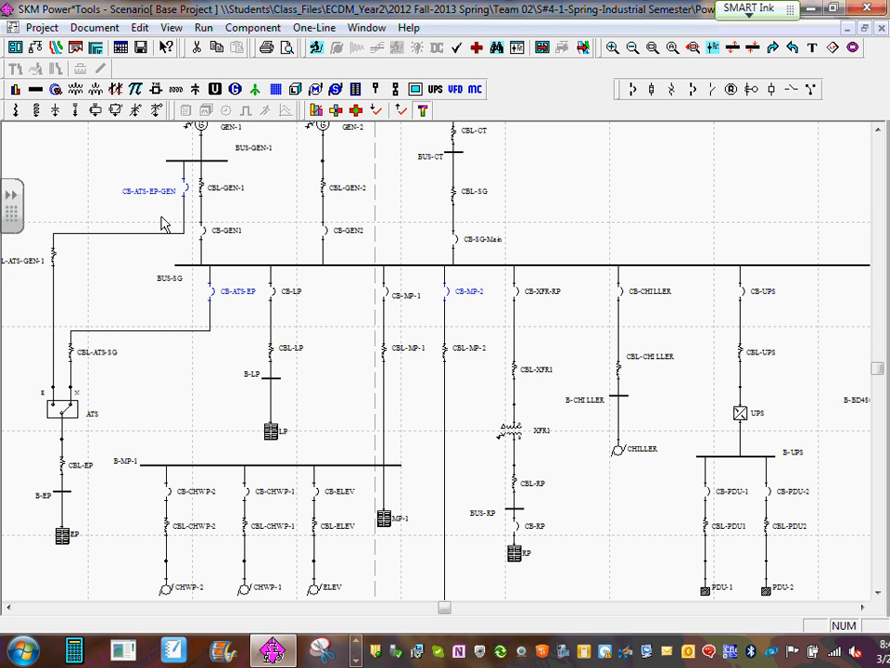
left_click(273, 292, "ctrl")
left_click(518, 295)
left_click(622, 292)
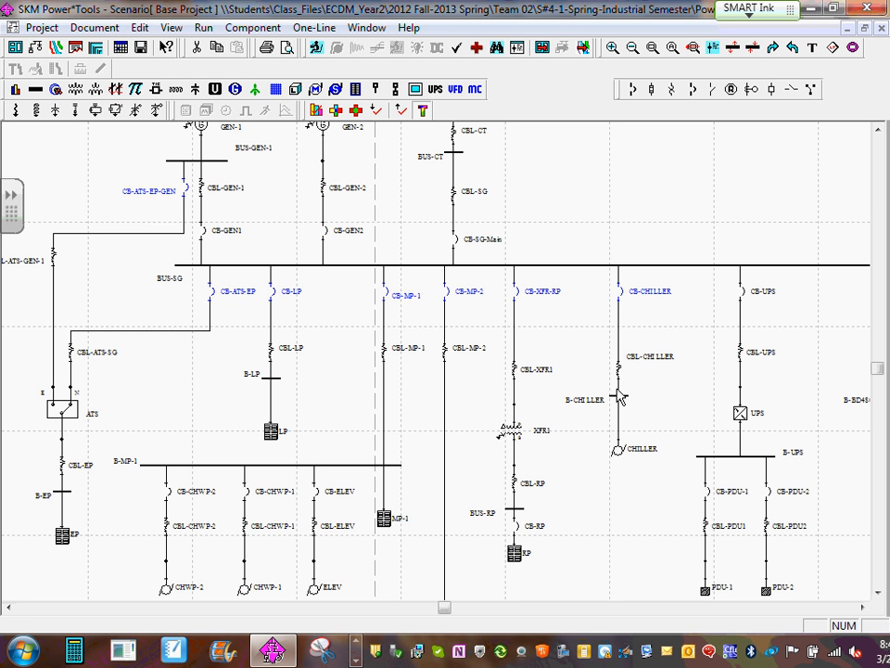
left_click(862, 607)
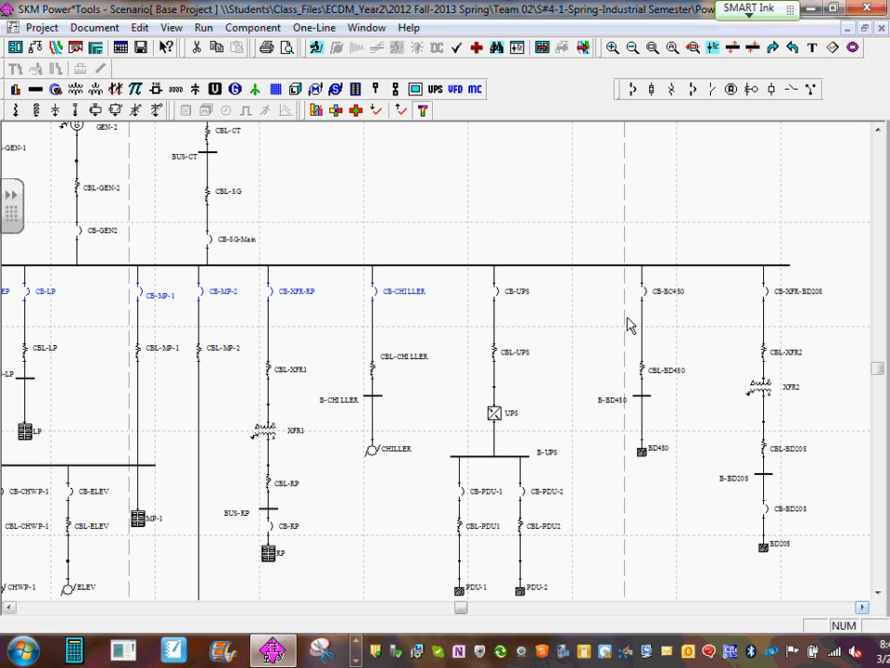
left_click(500, 295)
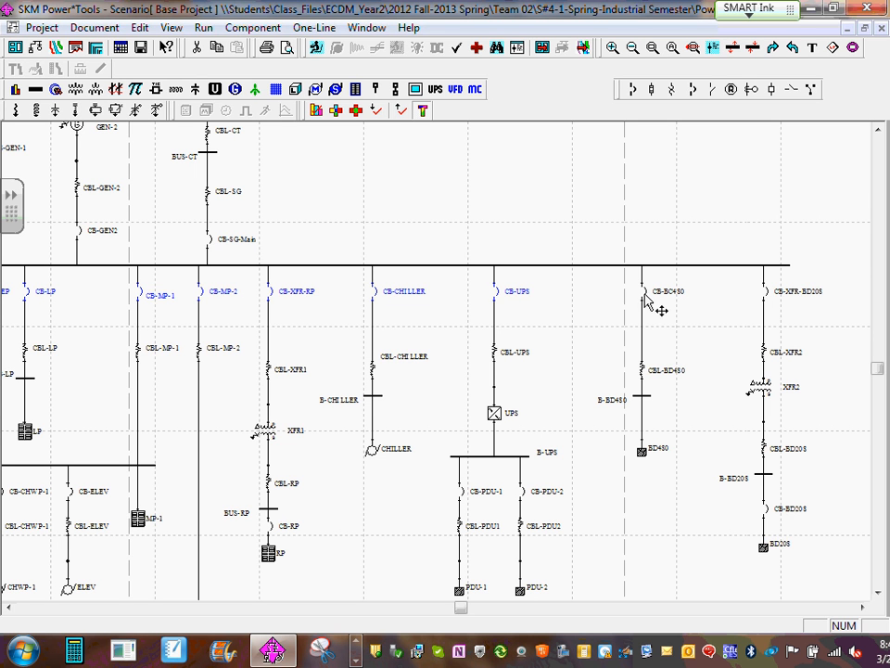
left_click(767, 293, "ctrl")
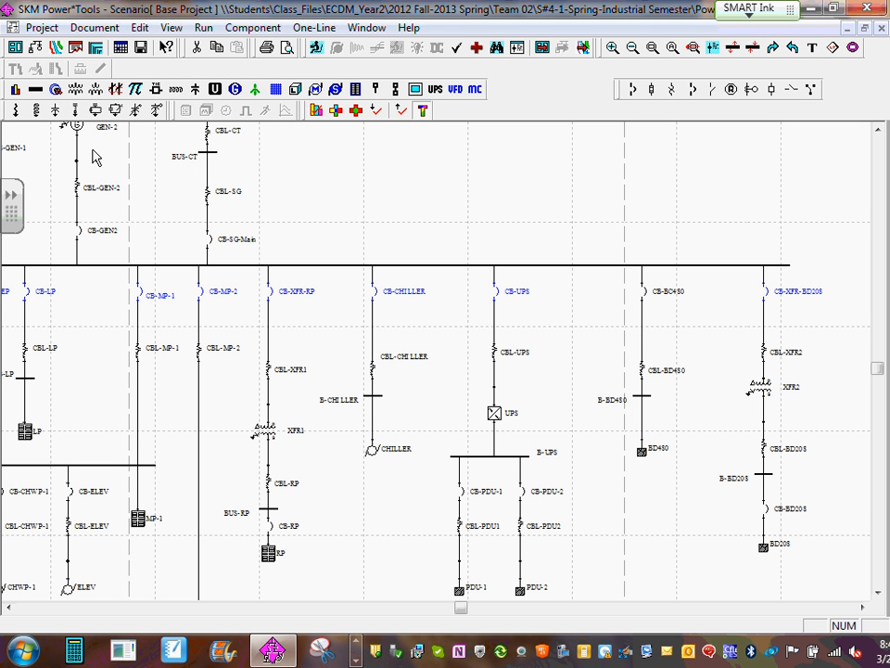
- Paste the copied CB-MP-2 data into the selected breakers and clear the selection
right_click(767, 297)
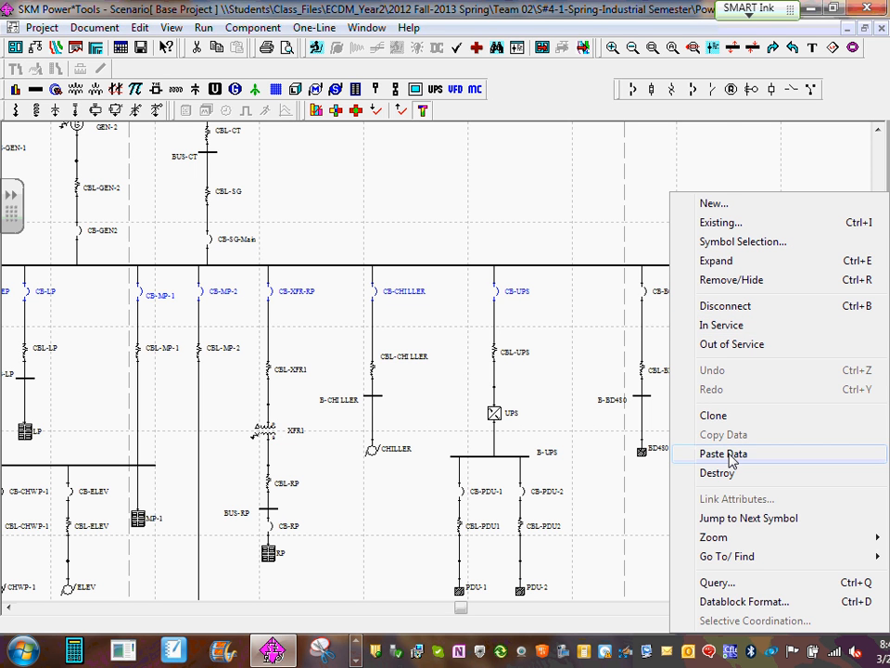
left_click(669, 27)
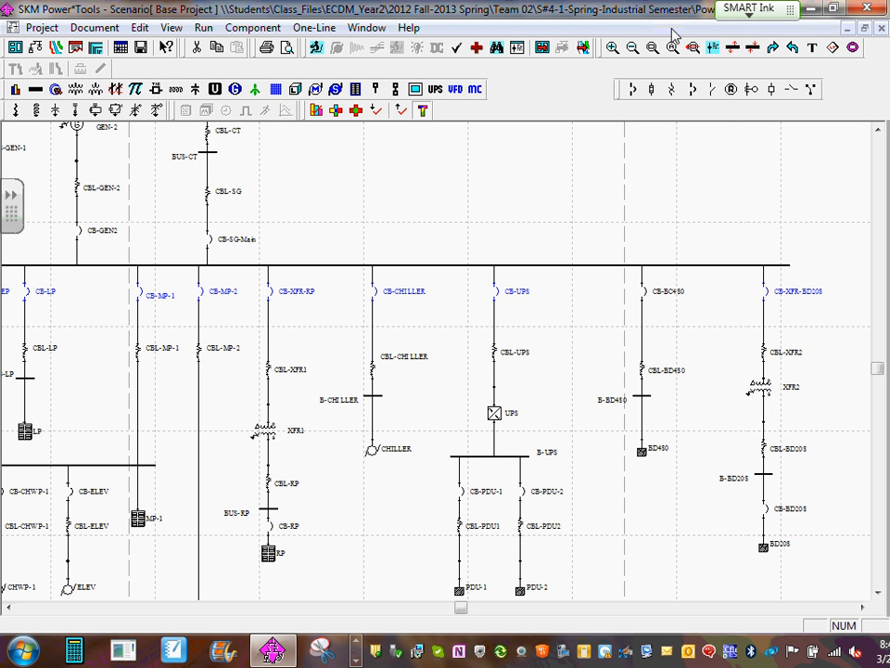
right_click(768, 295)
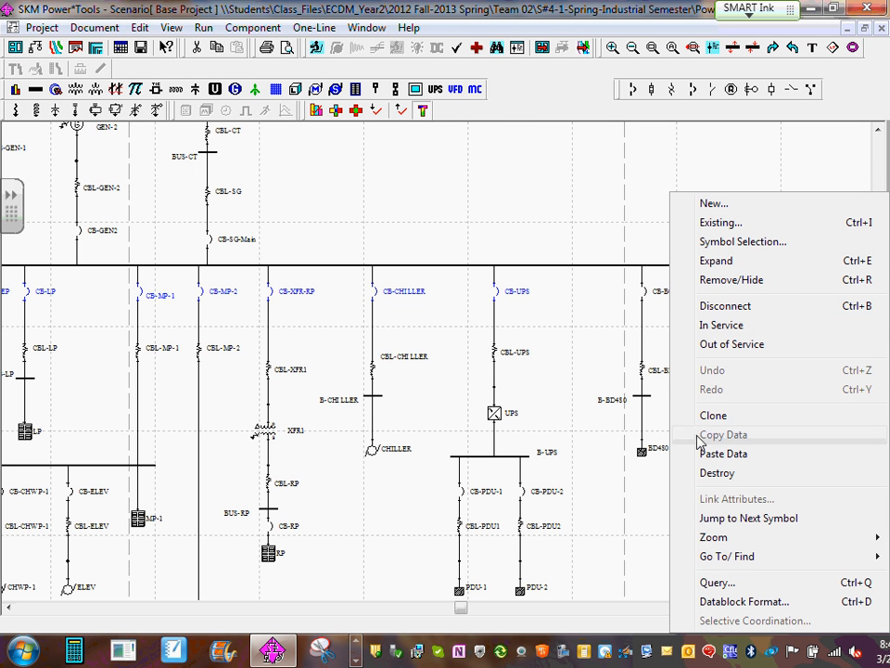
left_click(766, 455)
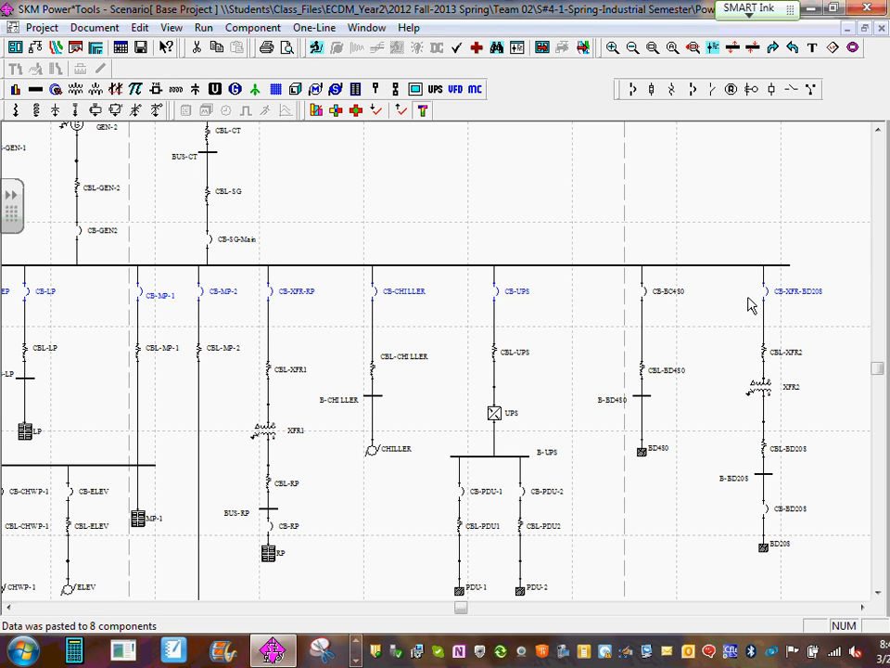
left_click(749, 307)
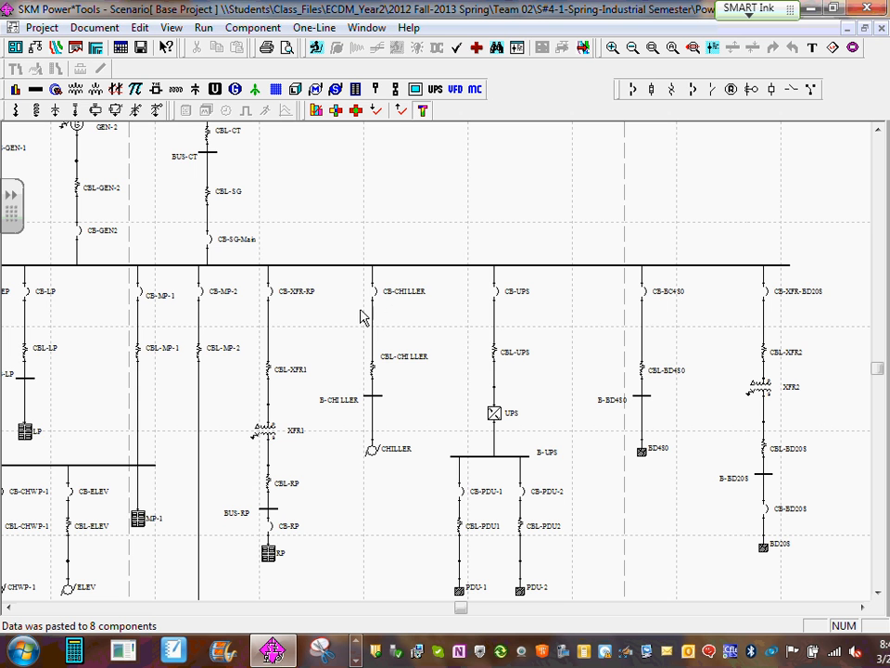
- Locate feeder breaker CB-LP on BUS-SG and open its trip settings
left_click_drag(320, 325, 482, 309)
scroll(481, 310, "up", 1)
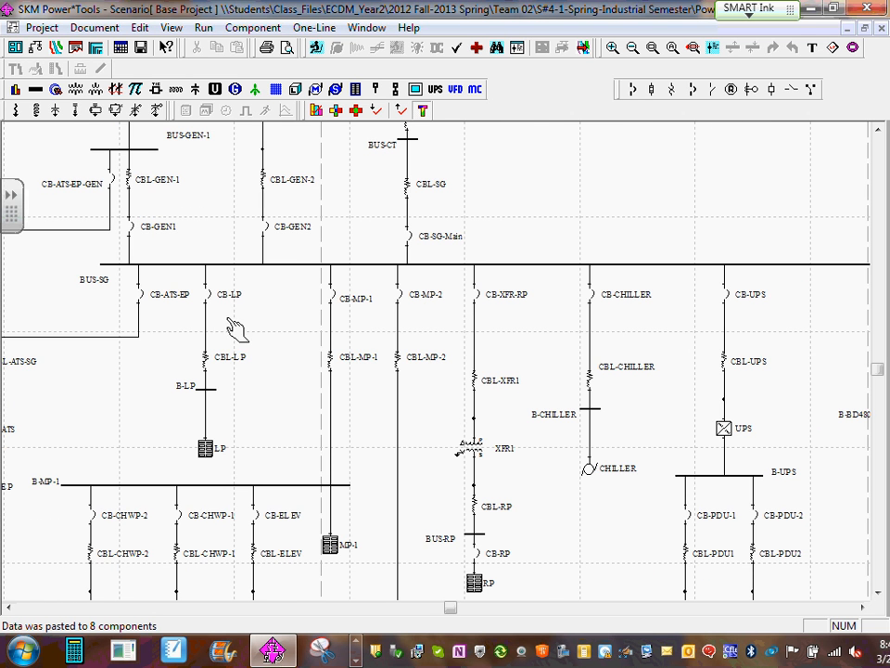
left_click_drag(235, 328, 311, 338)
scroll(308, 328, "up", 1)
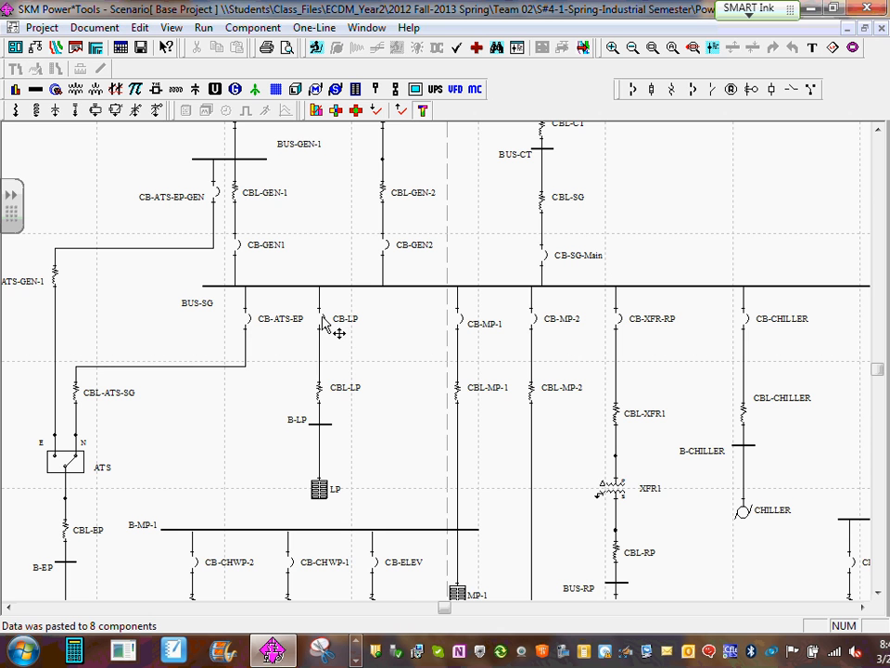
left_click(323, 321)
double_click(323, 321)
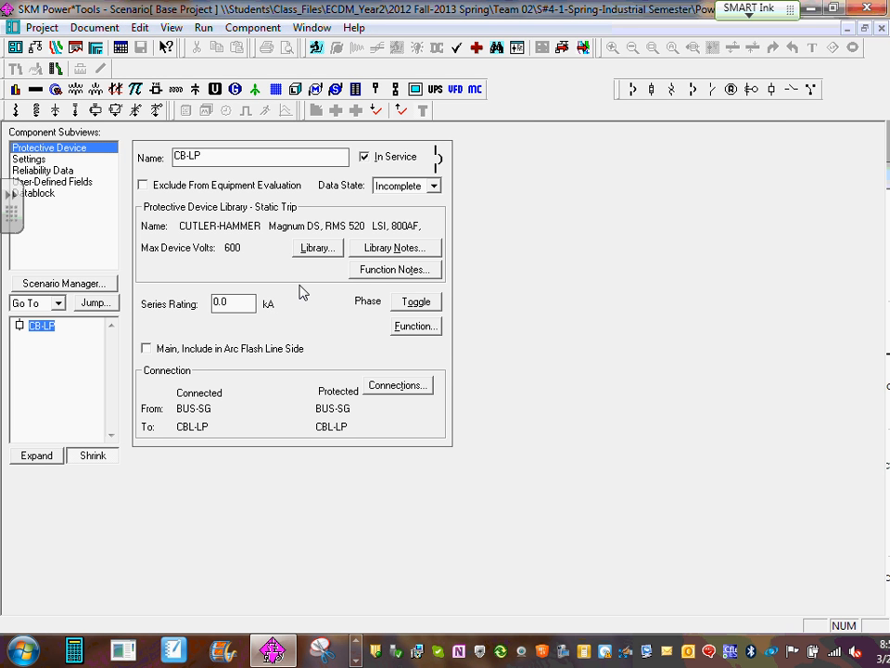
left_click(30, 160)
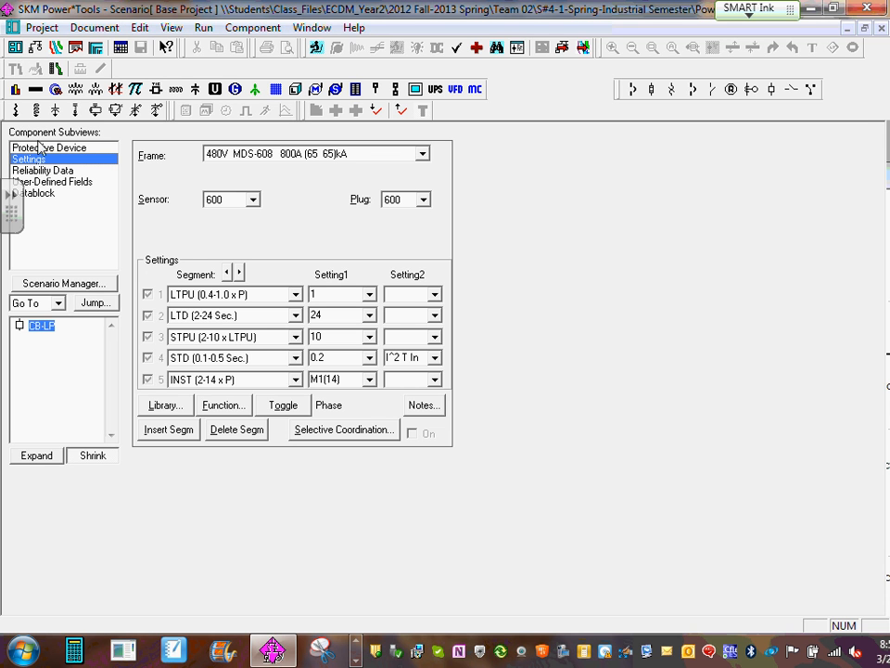
- Set CB-LP's Sensor and Plug to 200 and its LTPU to 0.9, then return to the one-line diagram
left_click(252, 201)
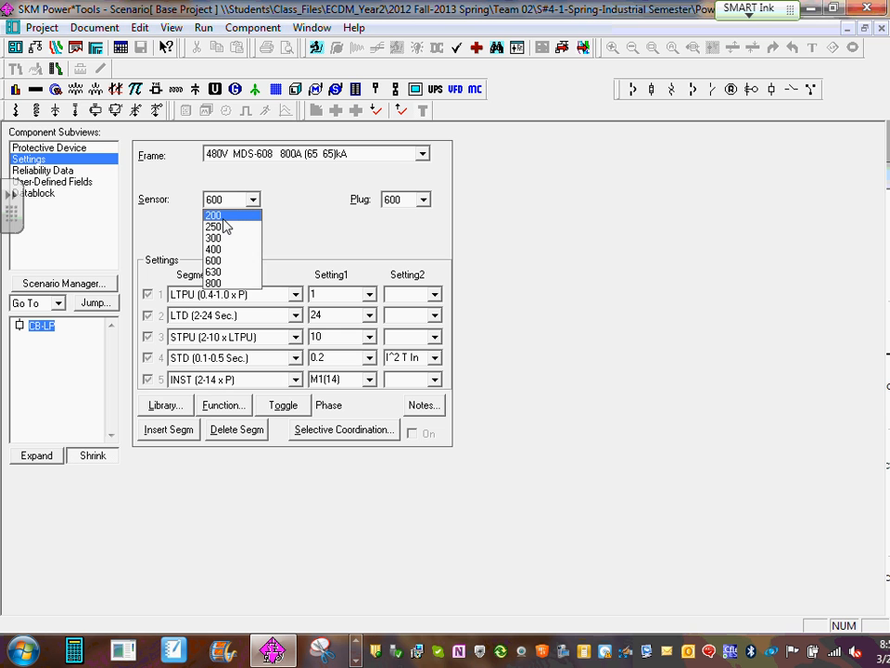
left_click(223, 219)
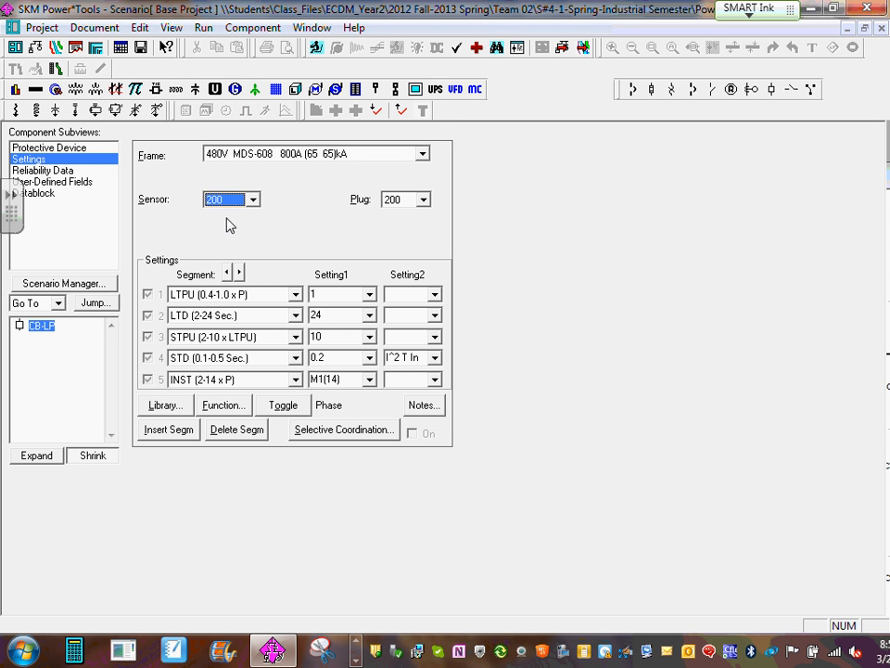
left_click(422, 202)
left_click(422, 202)
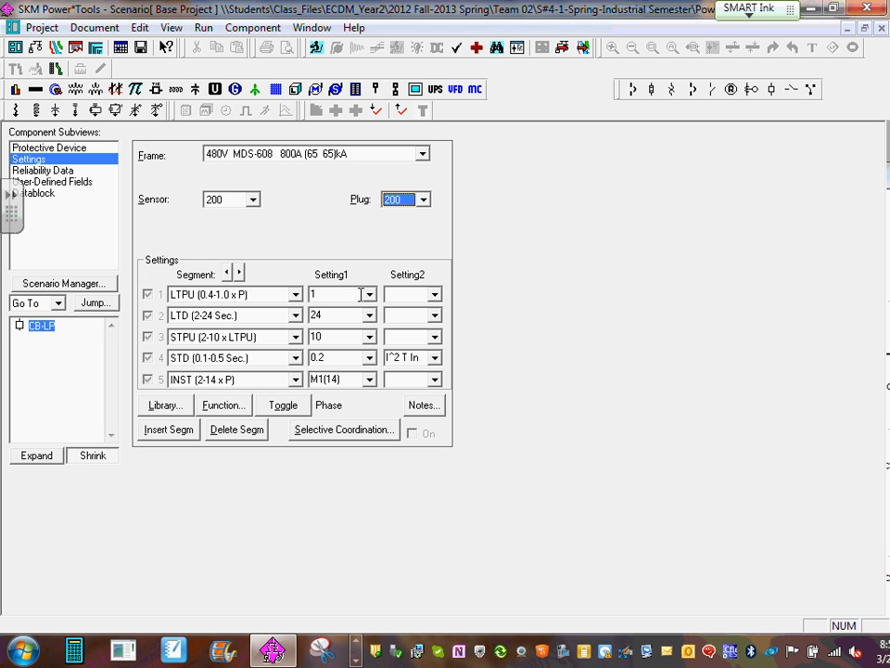
left_click(369, 294)
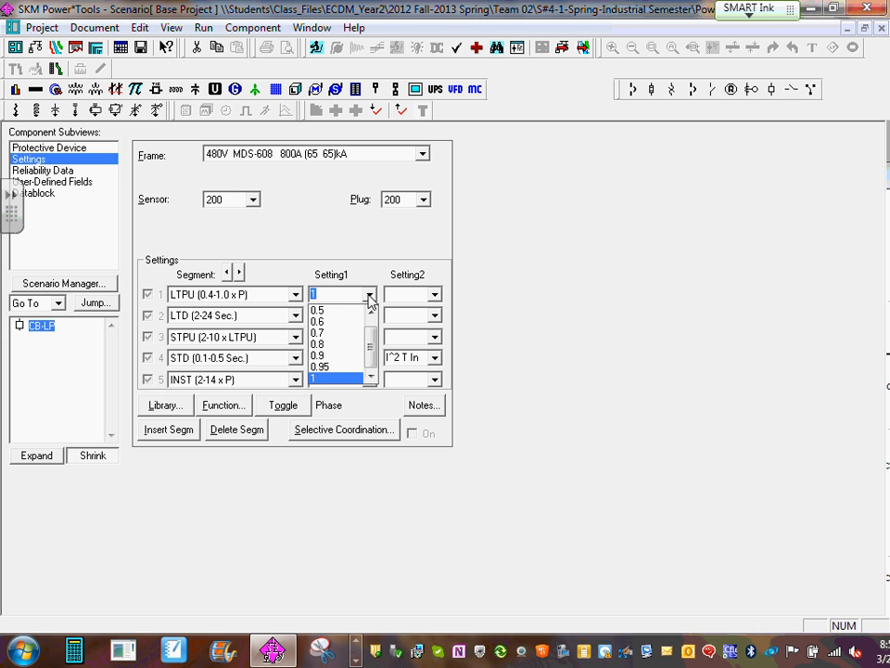
left_click(336, 356)
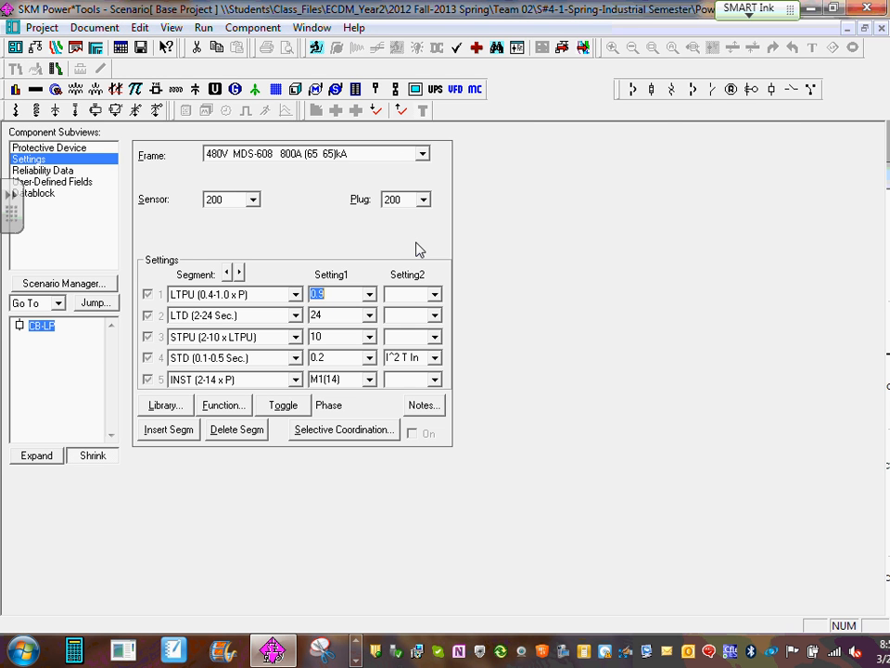
left_click(882, 29)
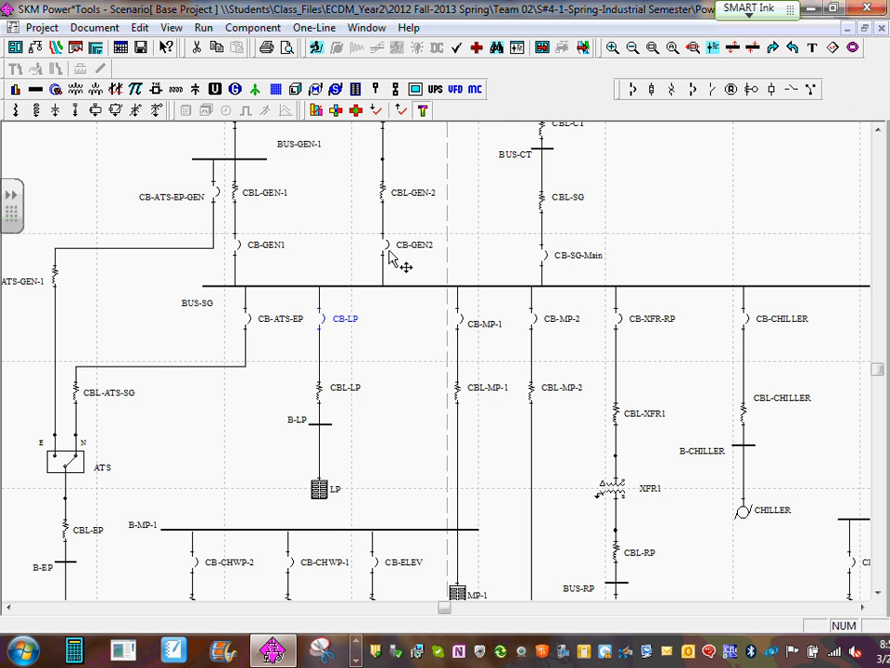
- View the component data of generator breaker CB-GEN1 and return to the one-line diagram
left_click_drag(332, 260, 354, 337)
scroll(354, 338, "up", 1)
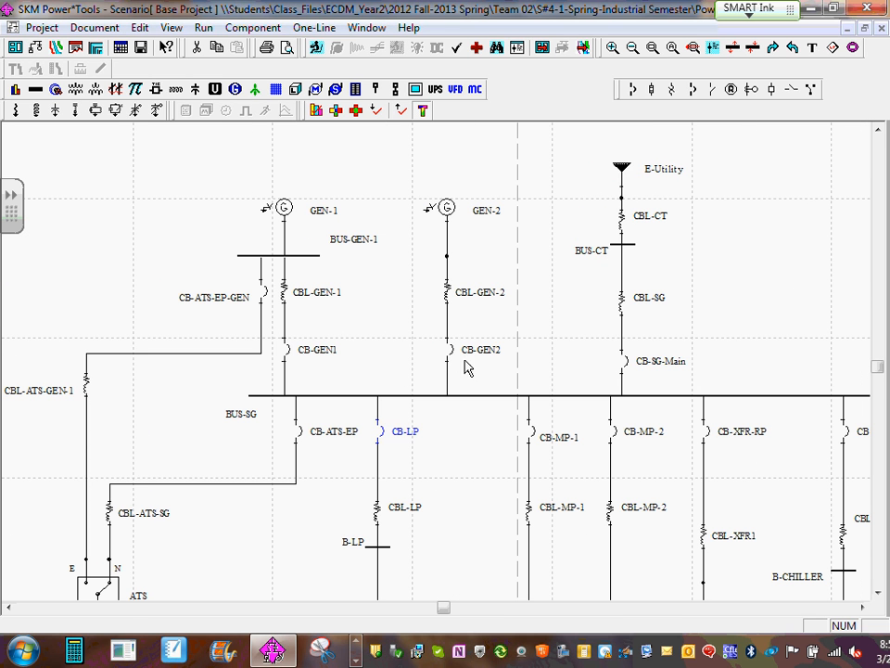
double_click(288, 355)
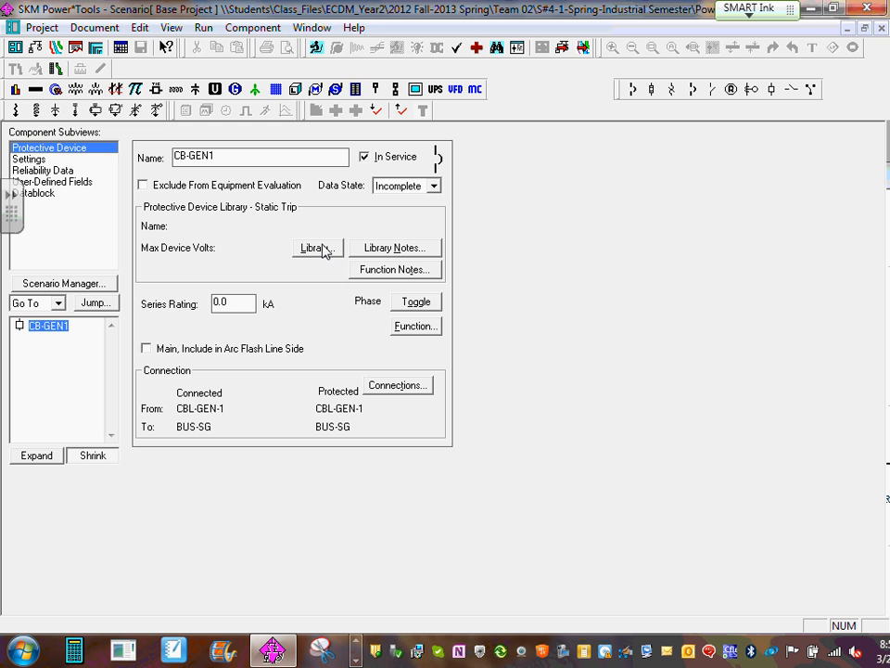
left_click(879, 27)
- Assign the Cutler-Hammer Magnum DS, RMS 520 device "LSI, 4000AF, 2000-2500A Plugs" from the library to generator breaker CB-GEN2
double_click(458, 360)
left_click(30, 160)
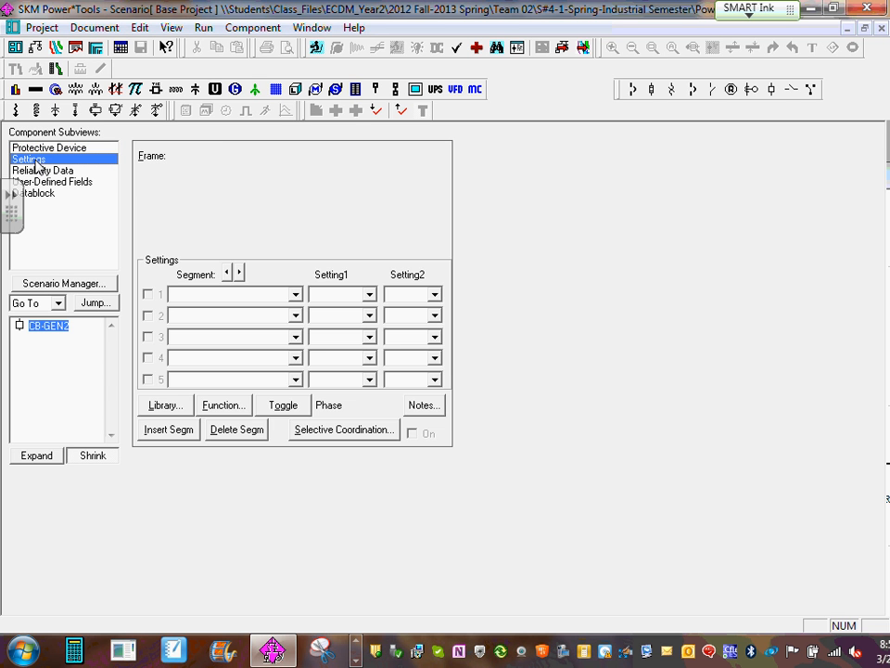
left_click(26, 148)
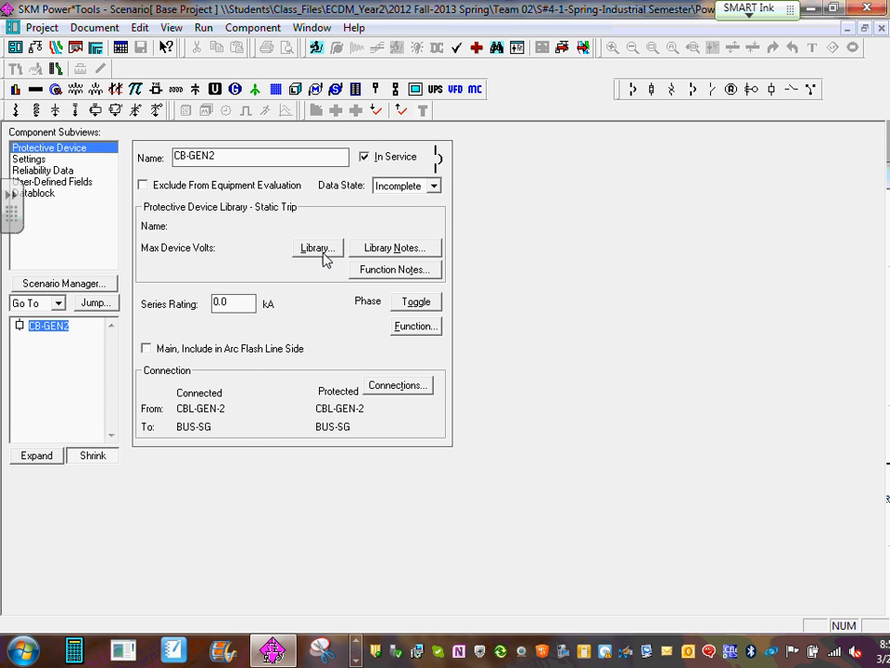
left_click(320, 254)
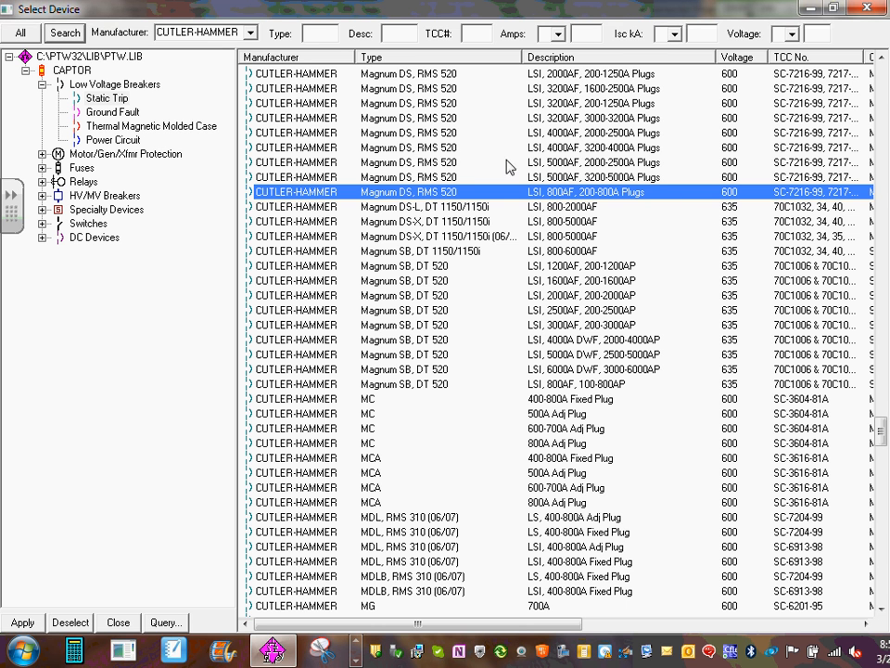
left_click(881, 59)
left_click(881, 59)
left_click(881, 60)
left_click(881, 60)
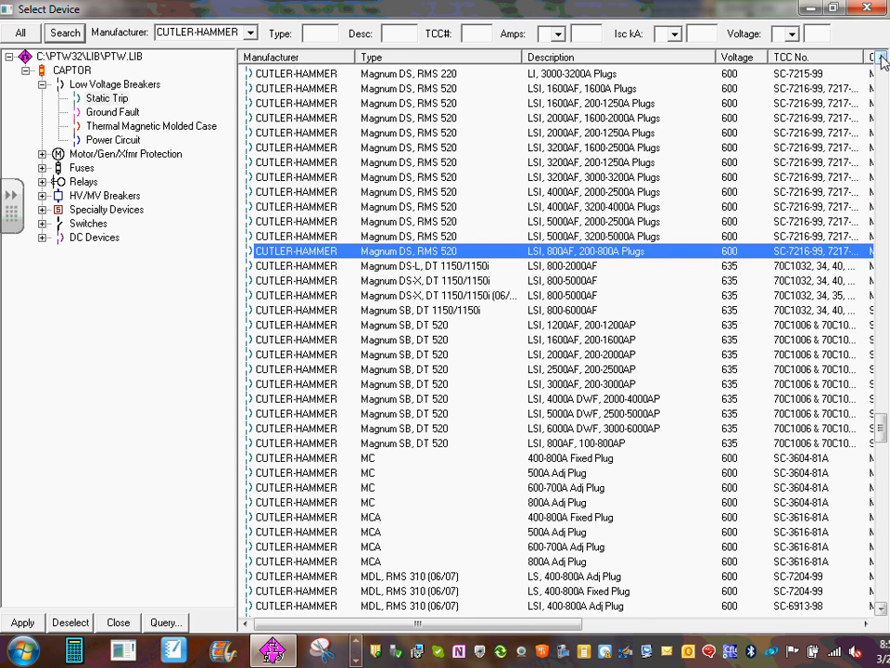
left_click(564, 105)
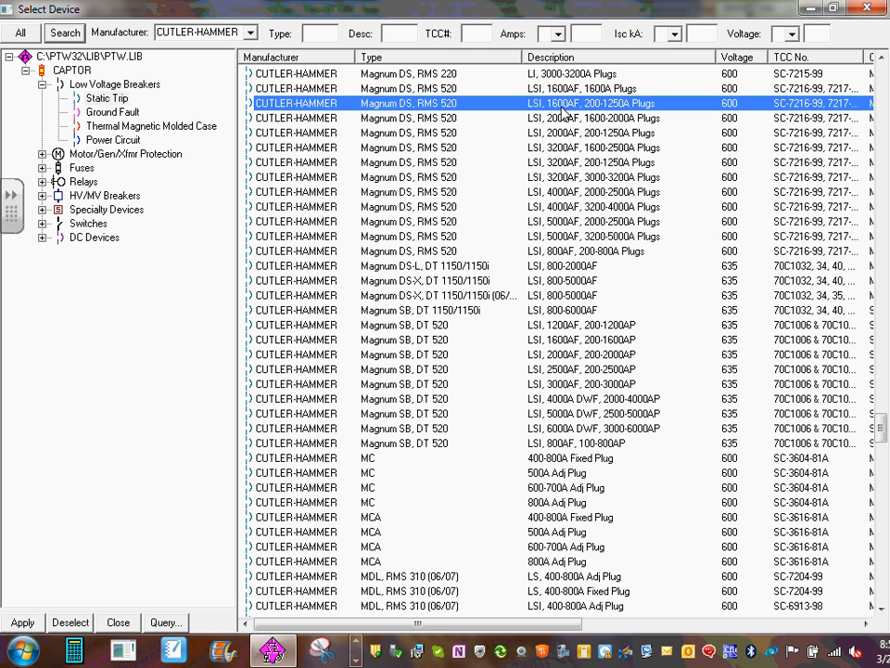
left_click(595, 167)
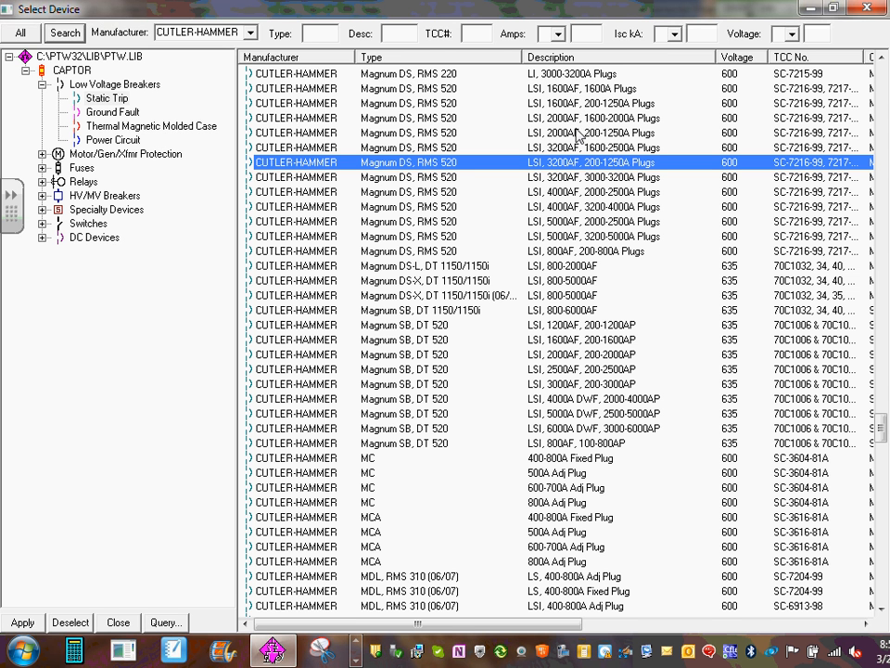
left_click(608, 192)
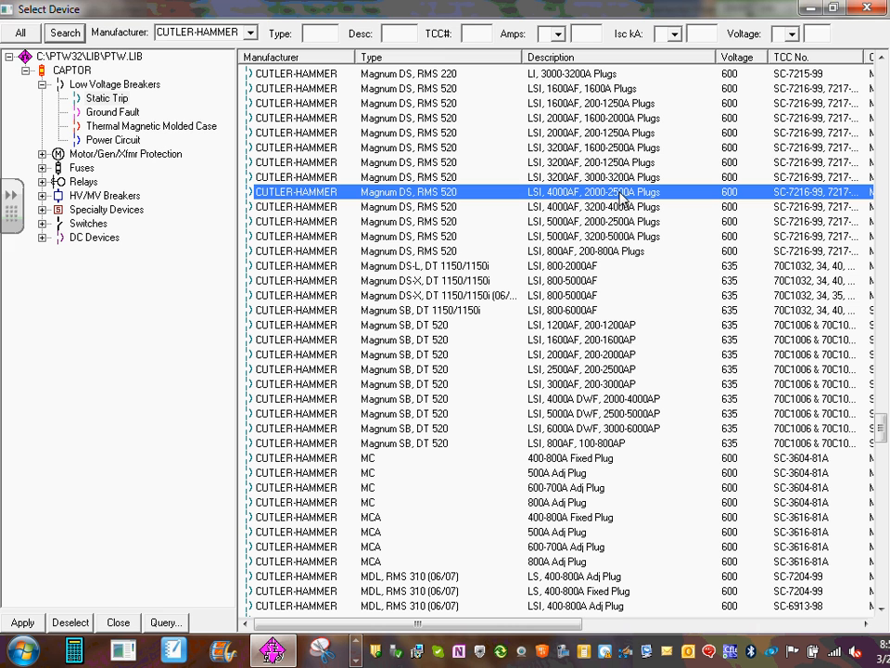
left_click(869, 10)
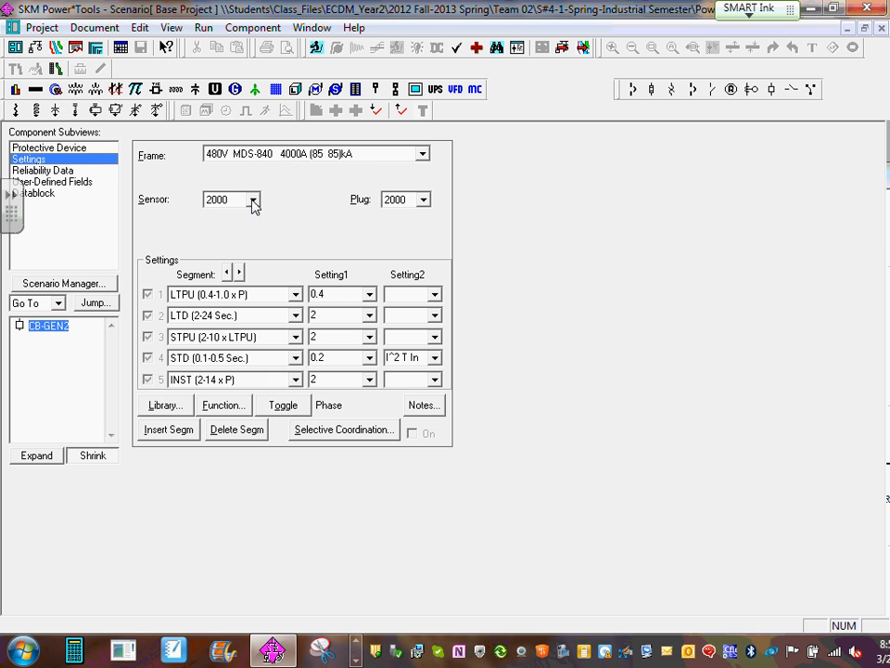
- Set CB-GEN2's Sensor to 2500 and its LTPU to 1, then return to the one-line diagram
left_click(253, 200)
left_click(221, 226)
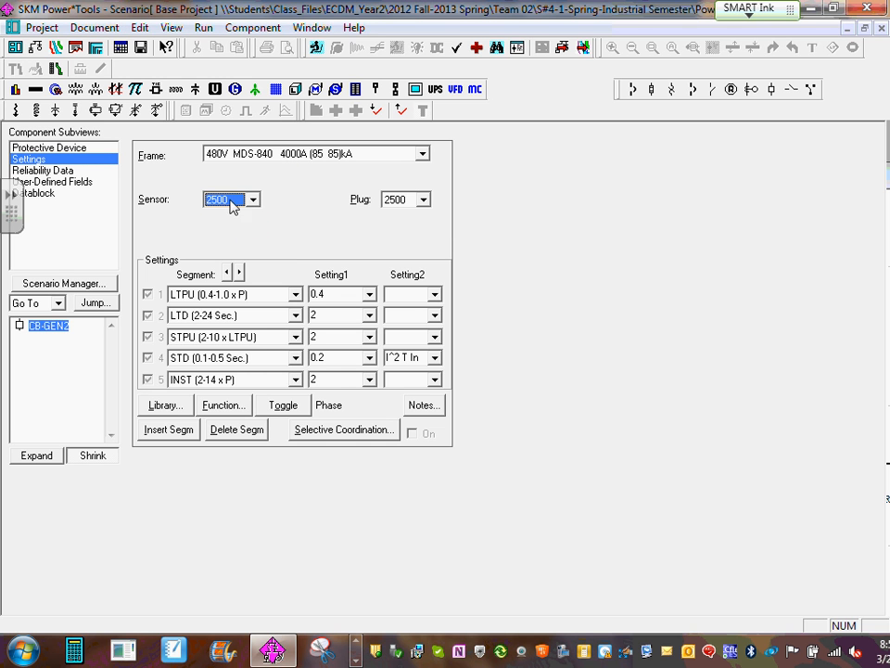
left_click(369, 295)
scroll(343, 353, "down", 1)
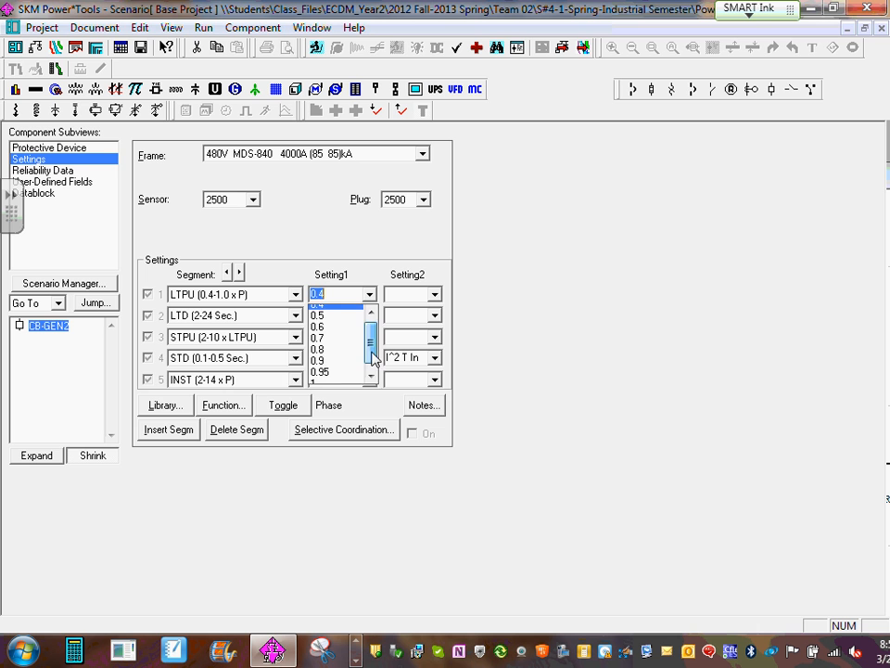
left_click(332, 378)
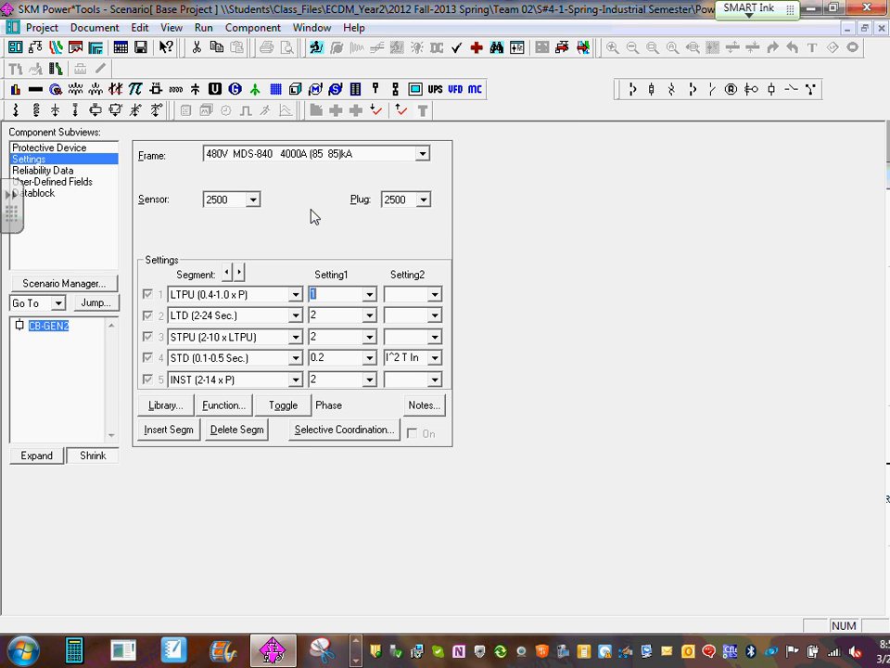
left_click(880, 28)
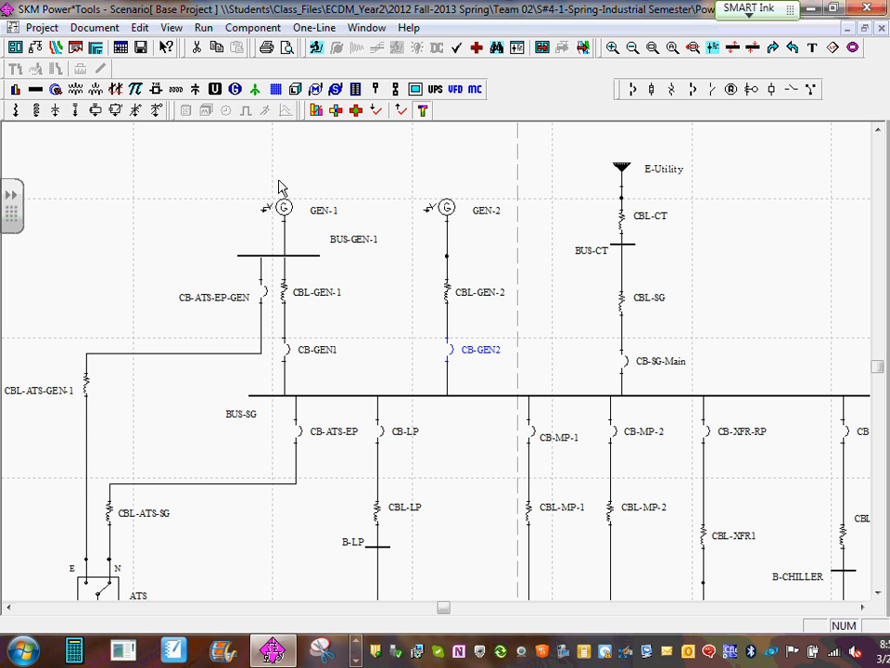
- Copy the data of breaker CB-GEN2 and paste it into breaker CB-GEN1
right_click(452, 353)
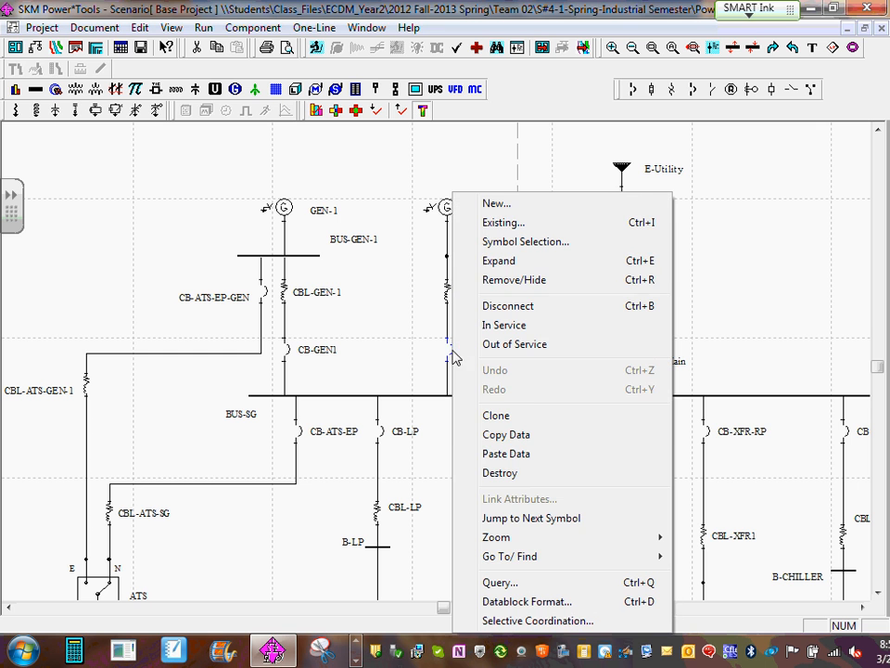
left_click(515, 435)
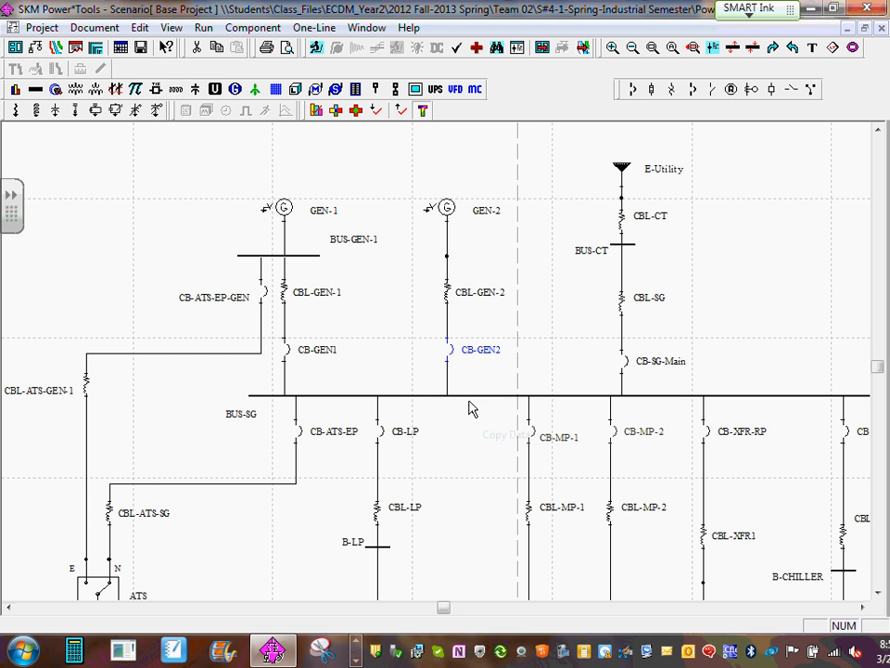
left_click(286, 352)
right_click(287, 355)
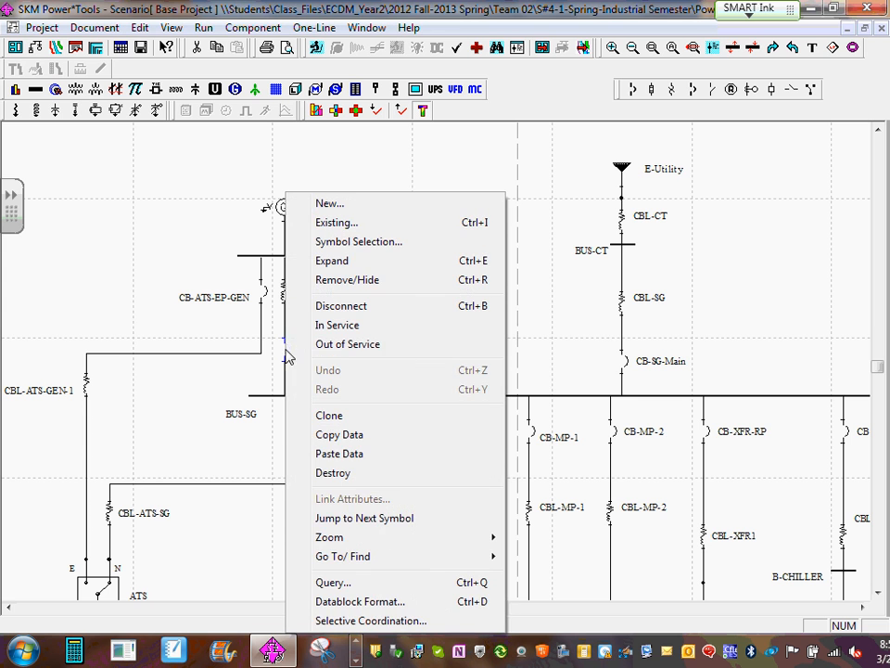
left_click(370, 455)
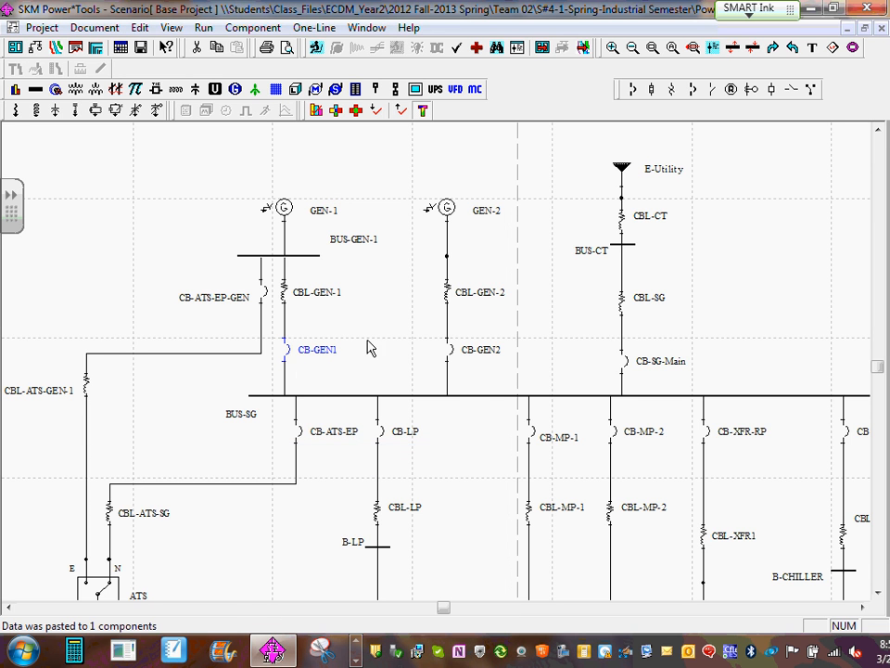
- Check CB-GEN1's protective device and trip settings, then return to the one-line diagram and clear the selection
double_click(312, 353)
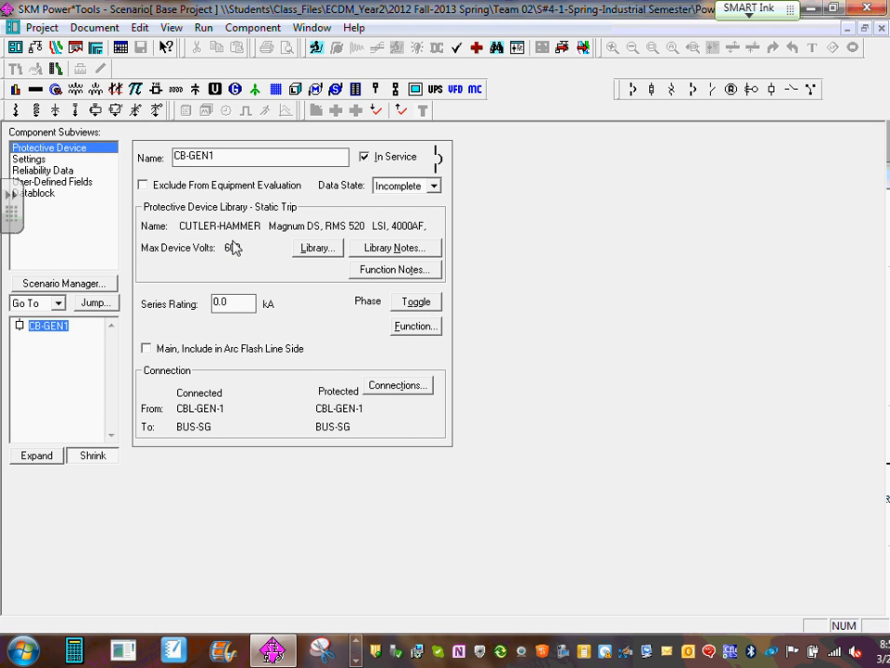
left_click(35, 162)
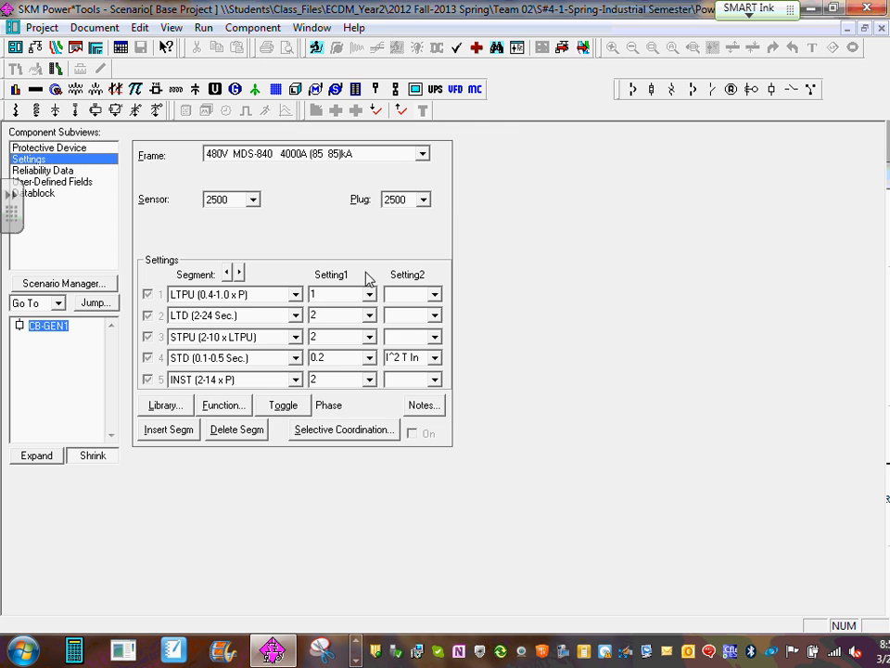
left_click(882, 29)
left_click(545, 322)
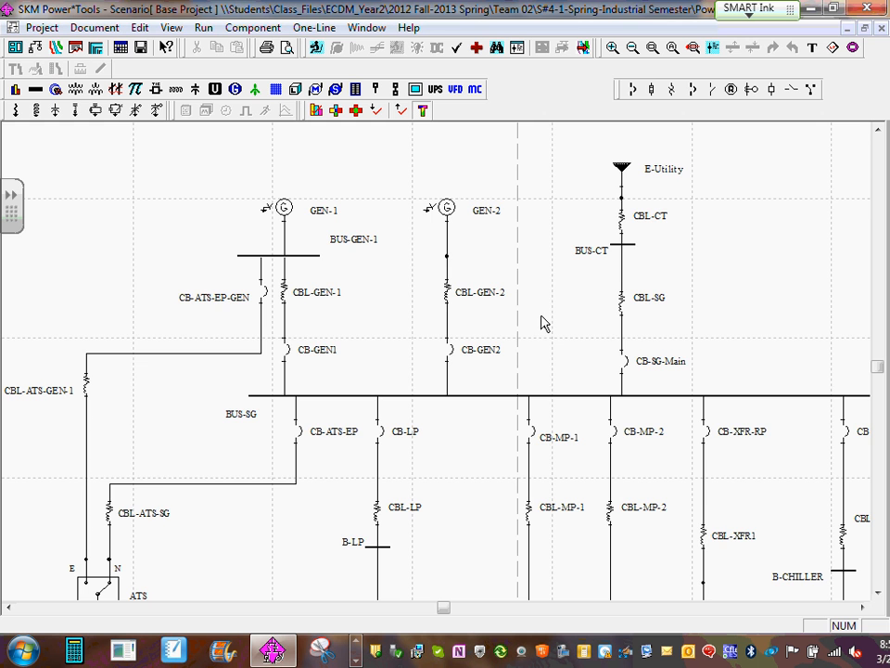
- Assign the Cutler-Hammer Magnum DS, RMS 520 device "LSI, 1600AF, 200-1250A Plugs" from the library to feeder breaker CB-BC480 on BUS-SG
scroll(454, 334, "down", 4)
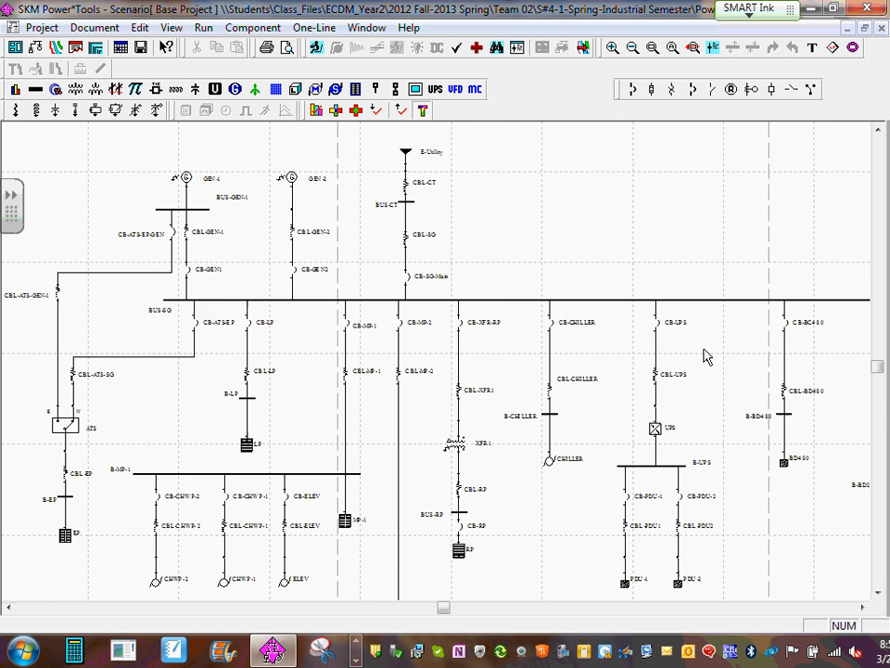
left_click_drag(705, 357, 308, 334)
scroll(408, 352, "up", 1)
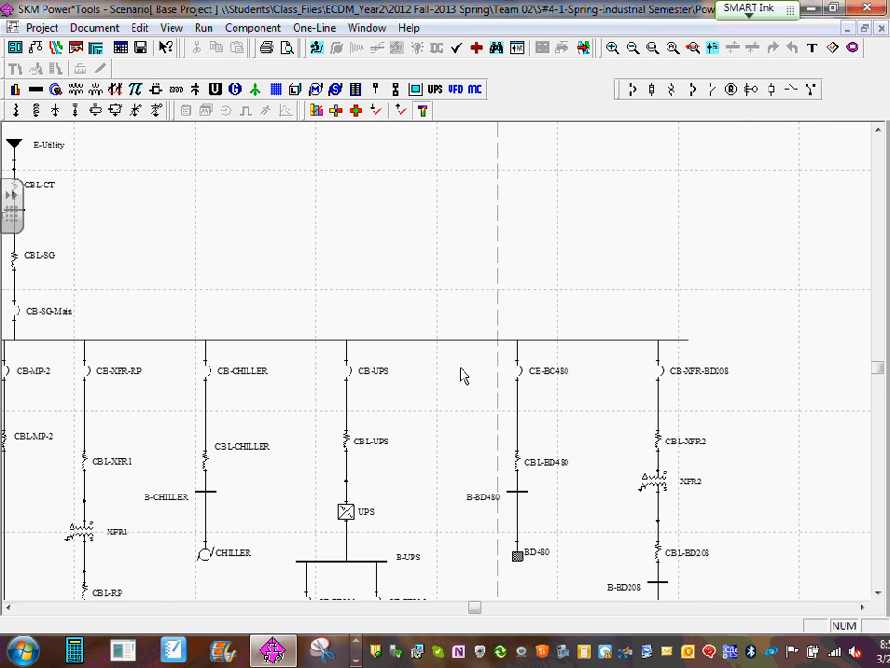
left_click(521, 375)
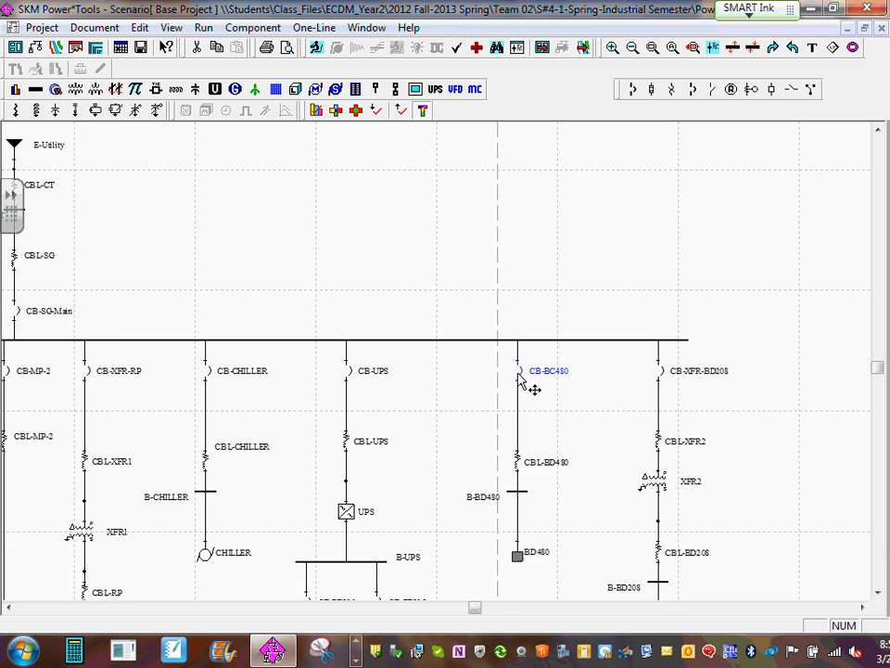
double_click(519, 377)
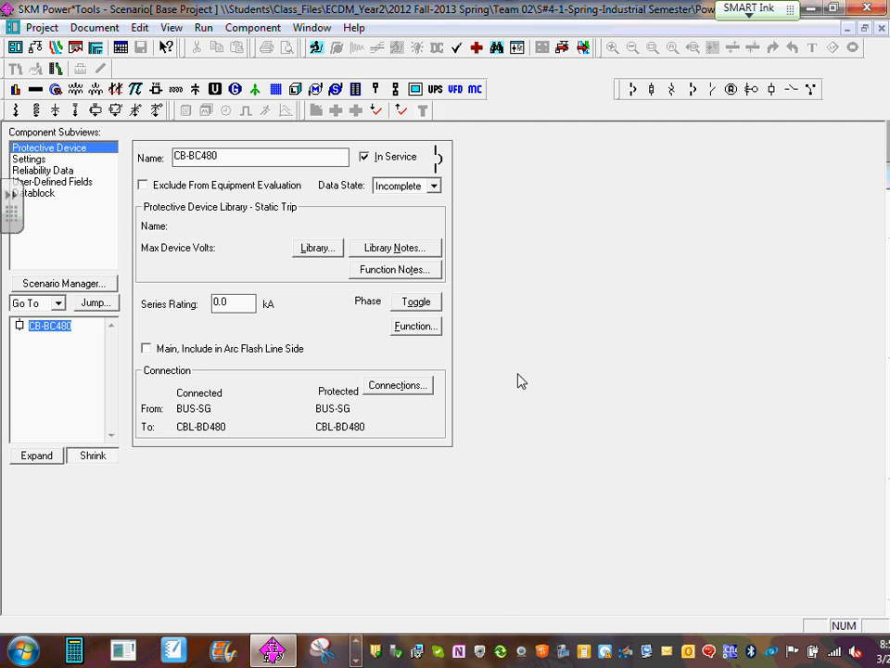
left_click(314, 248)
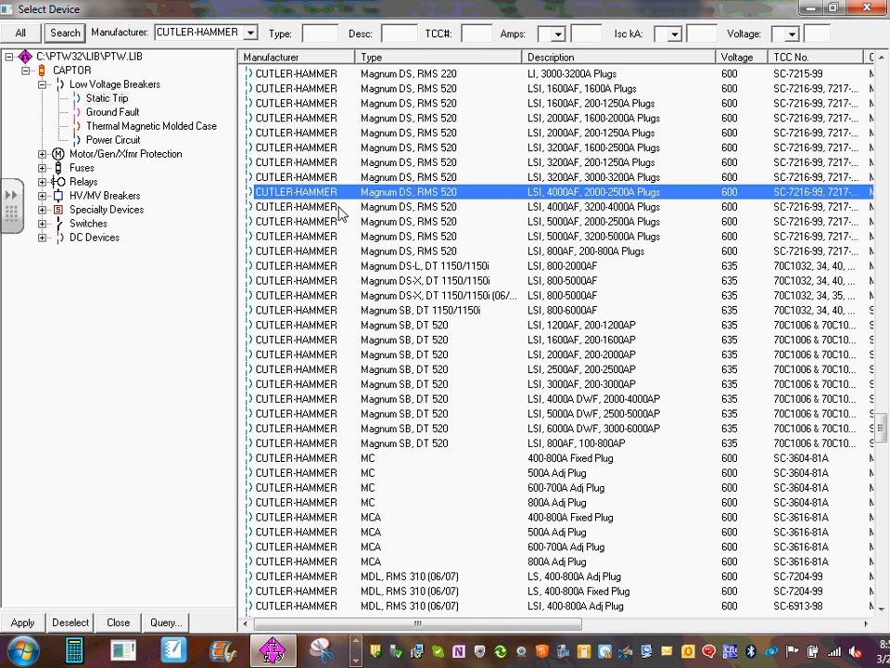
left_click(601, 104)
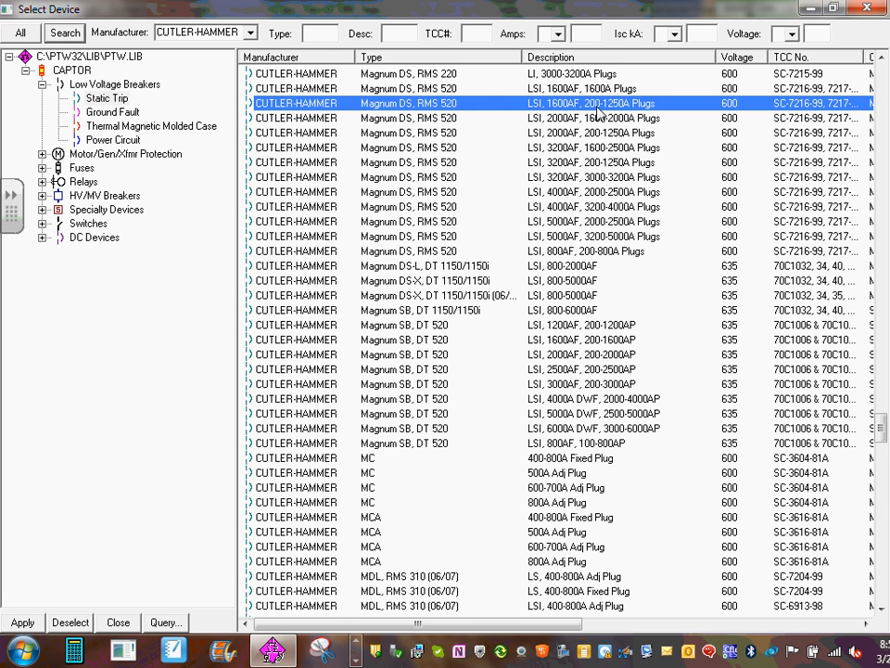
left_click(867, 7)
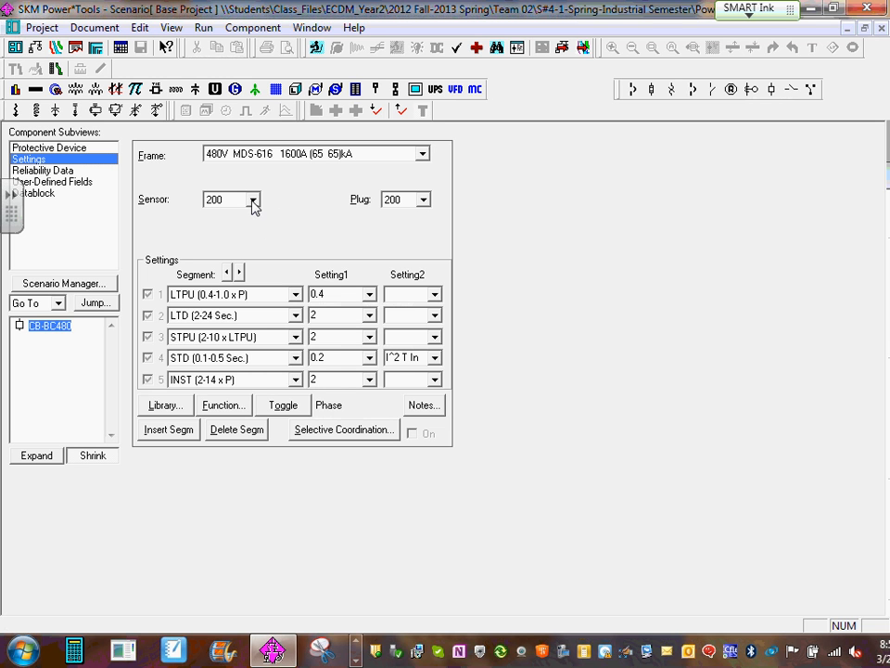
- Set CB-BC480's Sensor to 1000 and its LTPU to 1
left_click(253, 202)
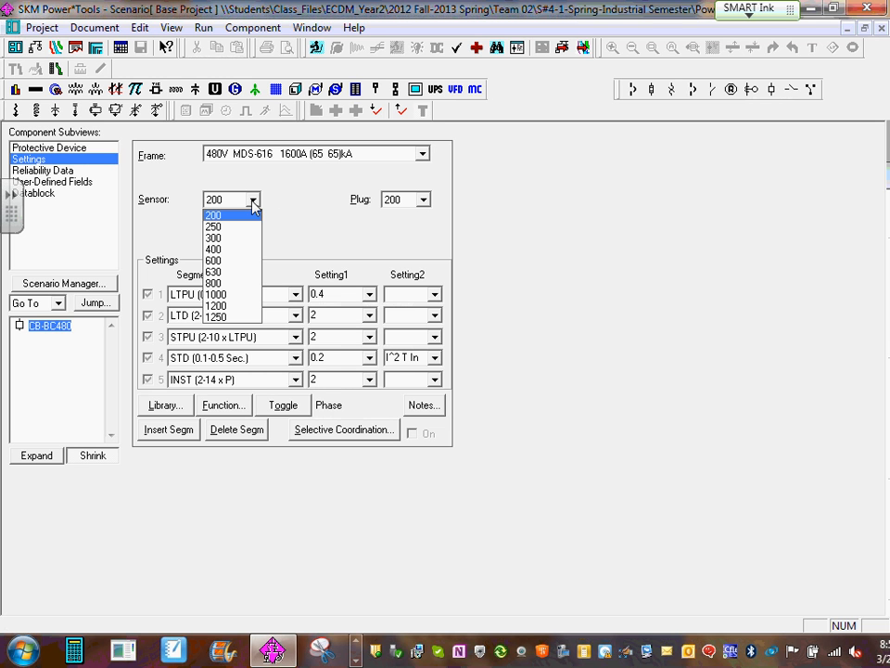
left_click(221, 293)
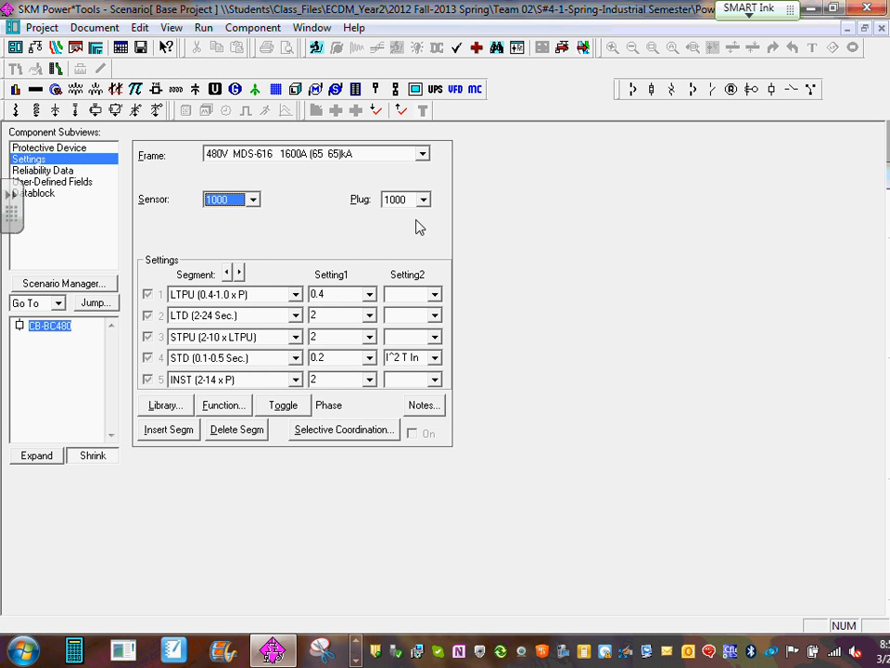
left_click(369, 294)
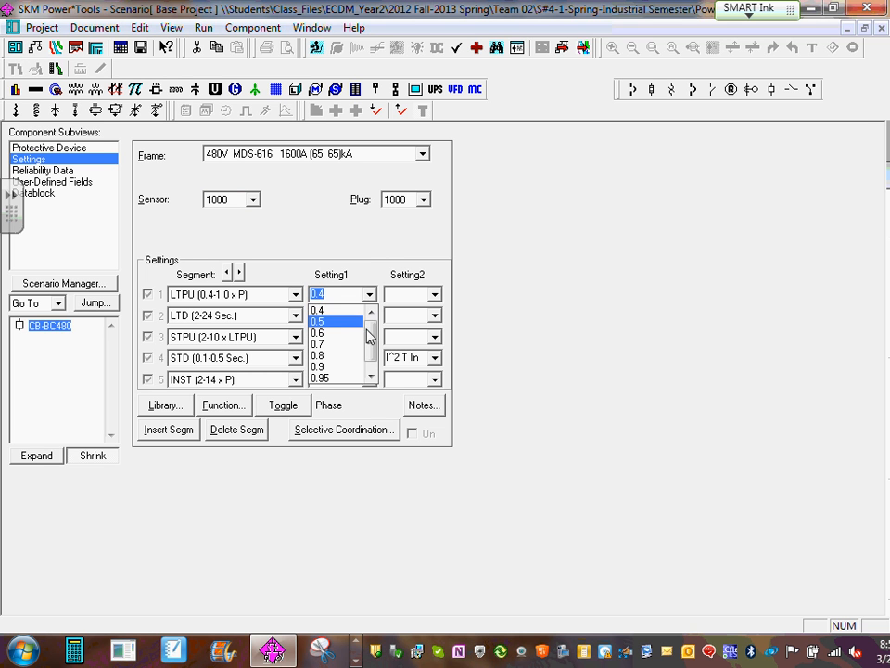
left_click(370, 377)
left_click(344, 376)
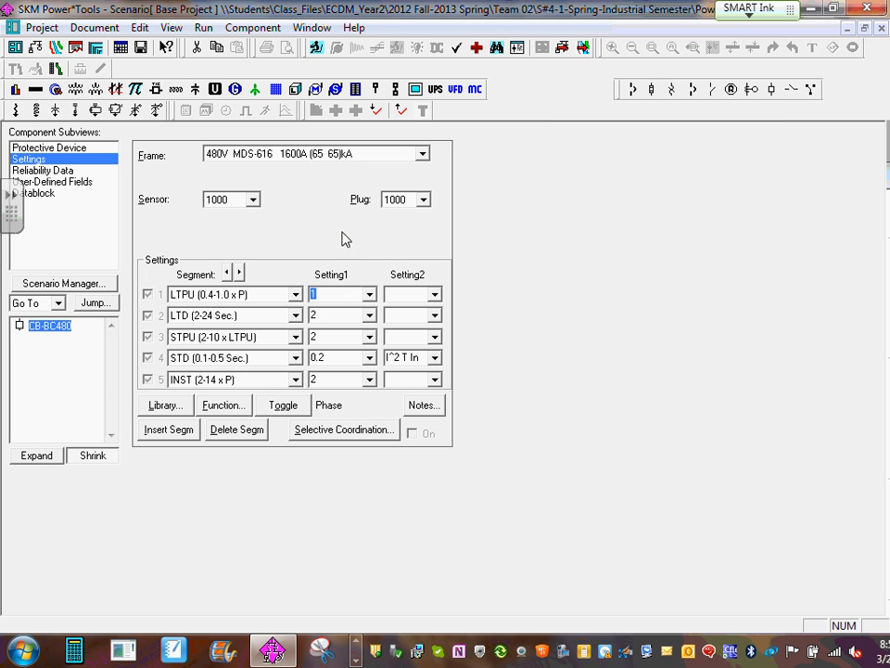
- Review CB-BC480's device entry in the library with the Type and Description columns widened, then close the library
left_click(46, 148)
left_click(318, 248)
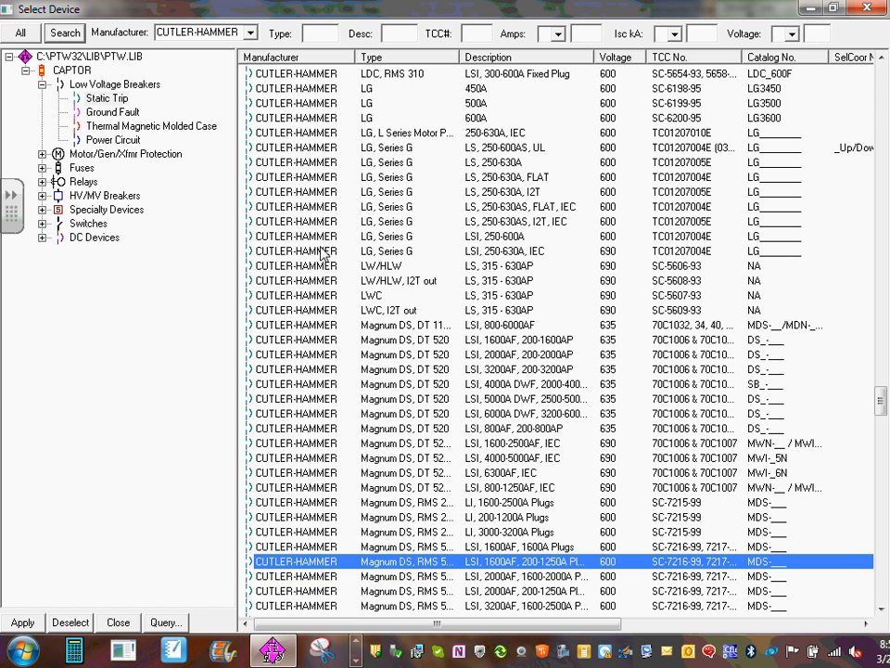
left_click(880, 609)
left_click(880, 609)
scroll(879, 609, "down", 5)
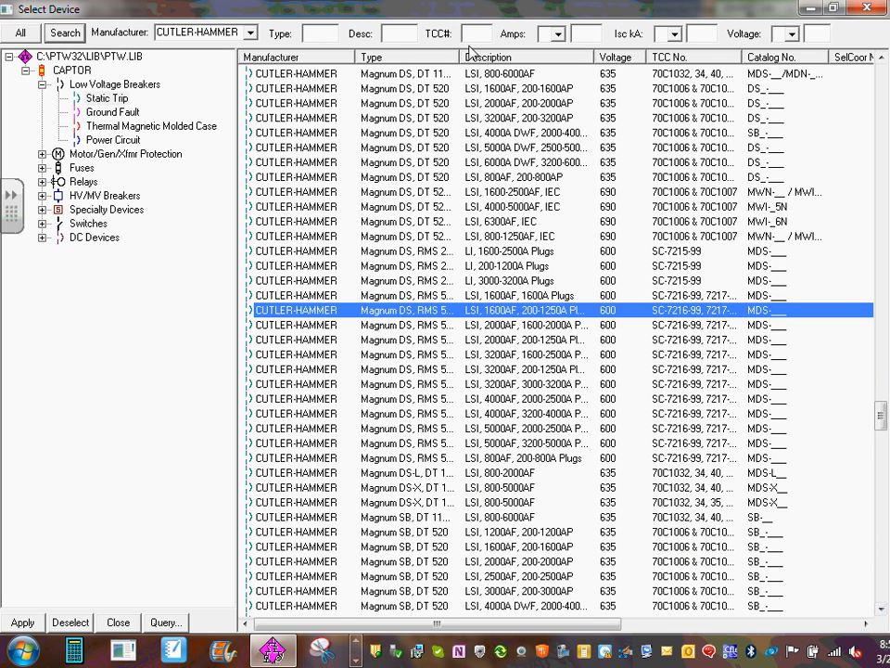
left_click_drag(453, 58, 496, 58)
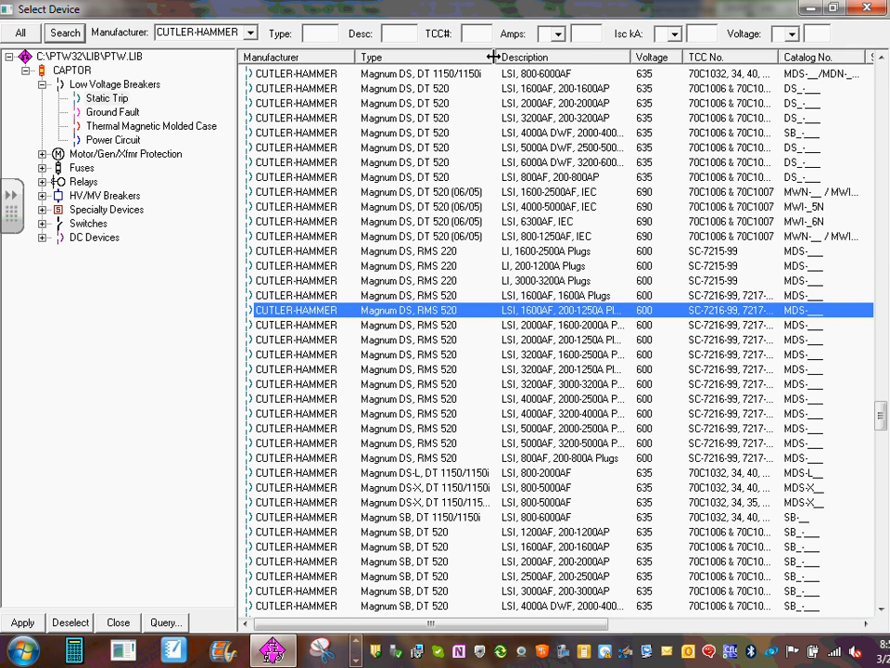
left_click_drag(632, 57, 694, 59)
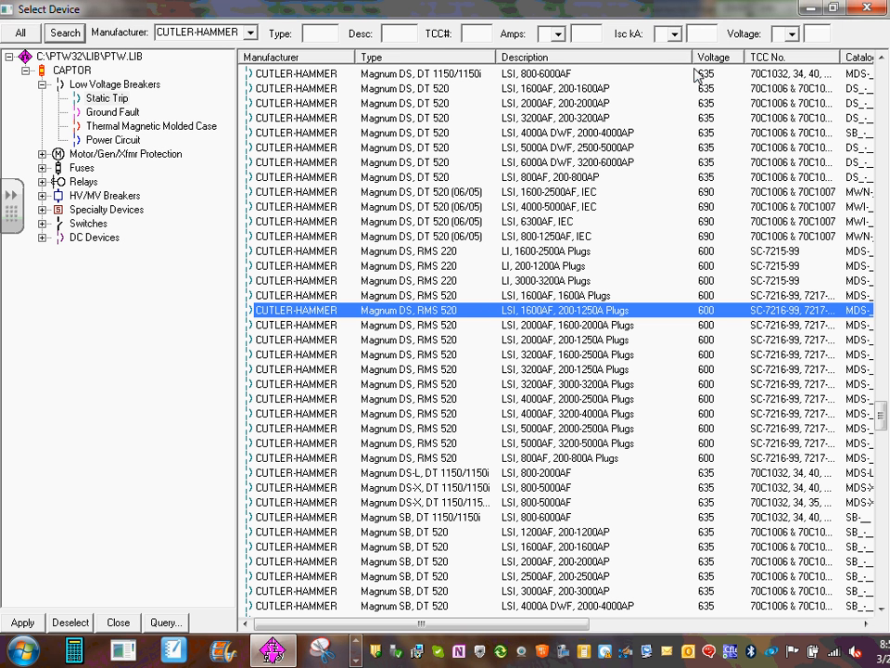
left_click(867, 8)
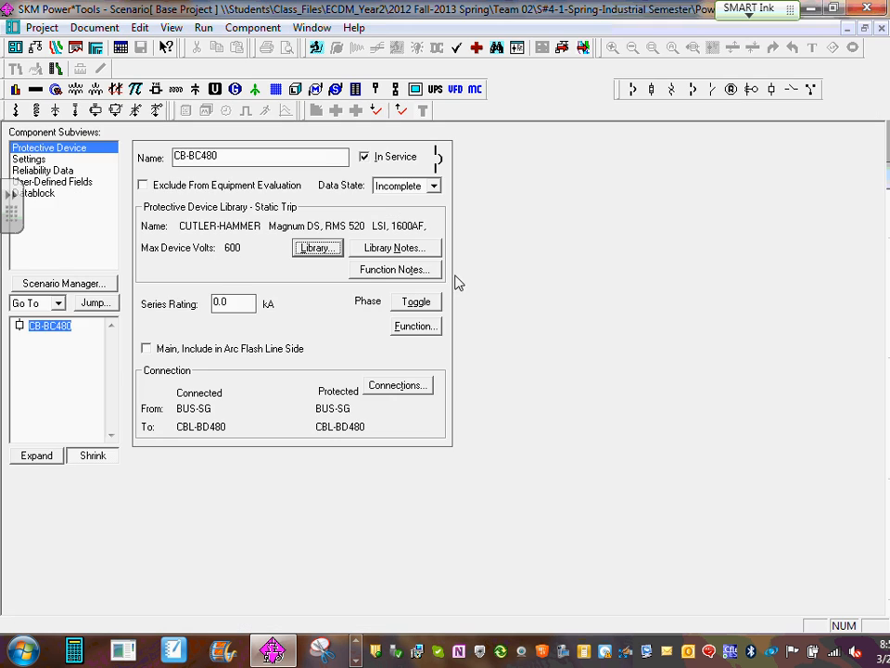
- Close CB-BC480's component editor and examine the BUS-SG feeders and the B-MP-1 and B-MP-2 motor branches on the one-line diagram
left_click(881, 28)
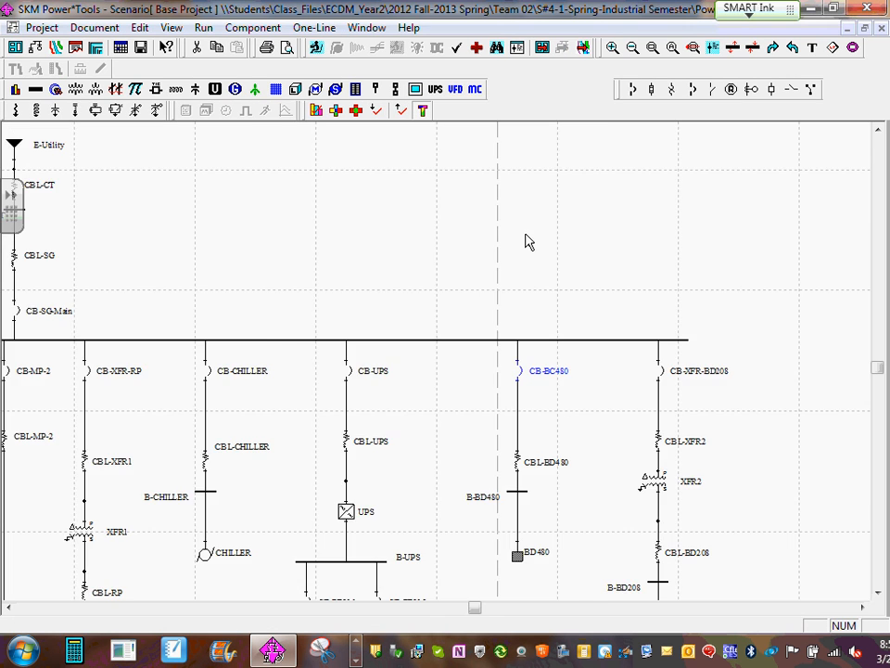
scroll(526, 236, "down", 2)
left_click_drag(157, 404, 445, 319)
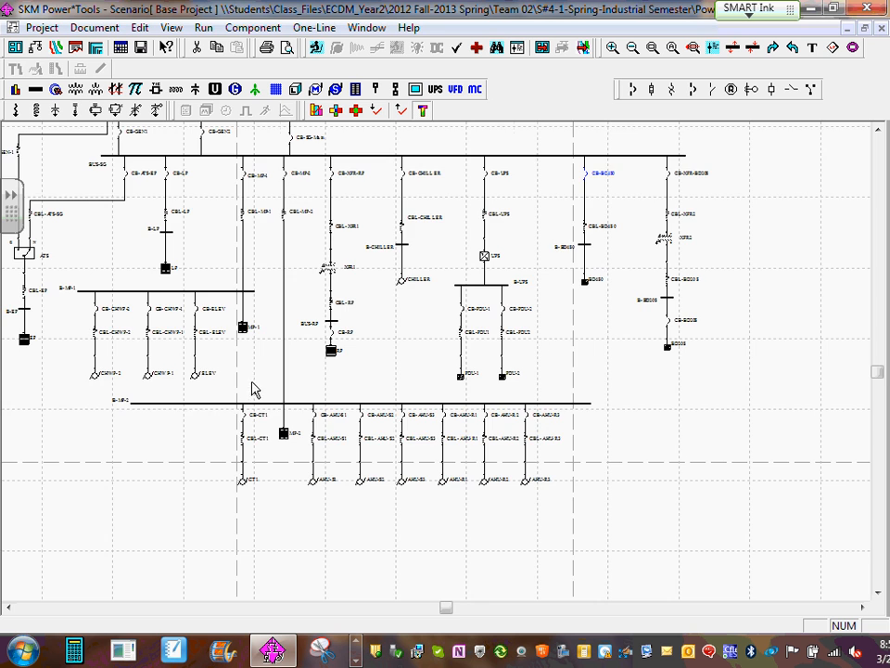
left_click_drag(255, 389, 495, 463)
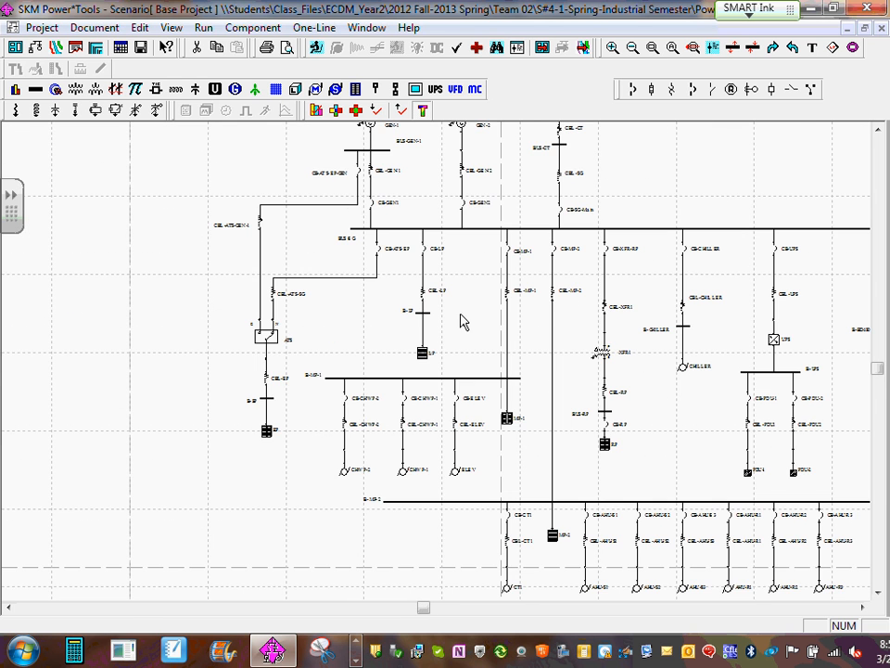
left_click_drag(604, 444, 323, 352)
scroll(330, 487, "up", 4)
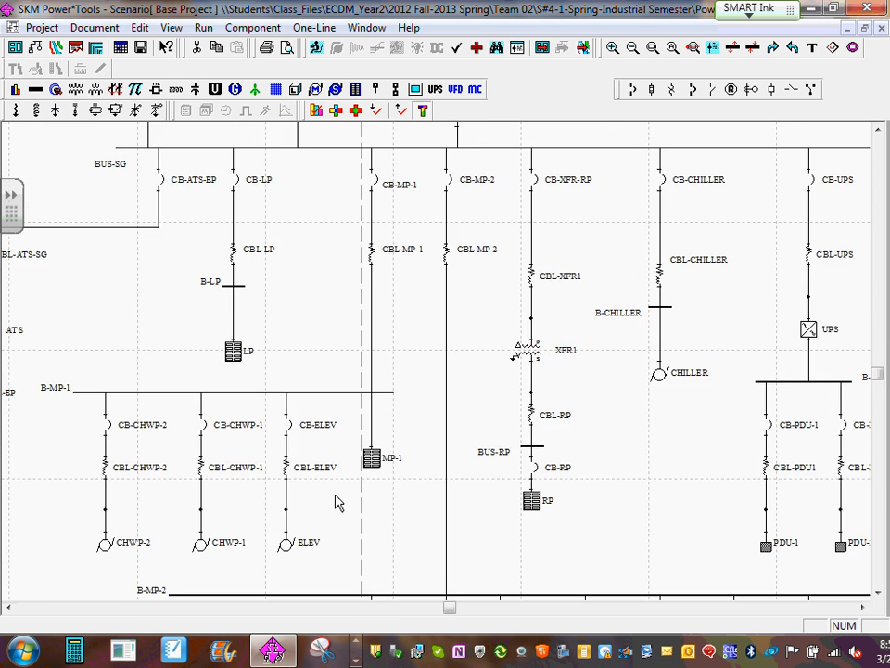
left_click_drag(335, 495, 342, 240)
scroll(540, 460, "up", 1)
left_click_drag(540, 458, 481, 332)
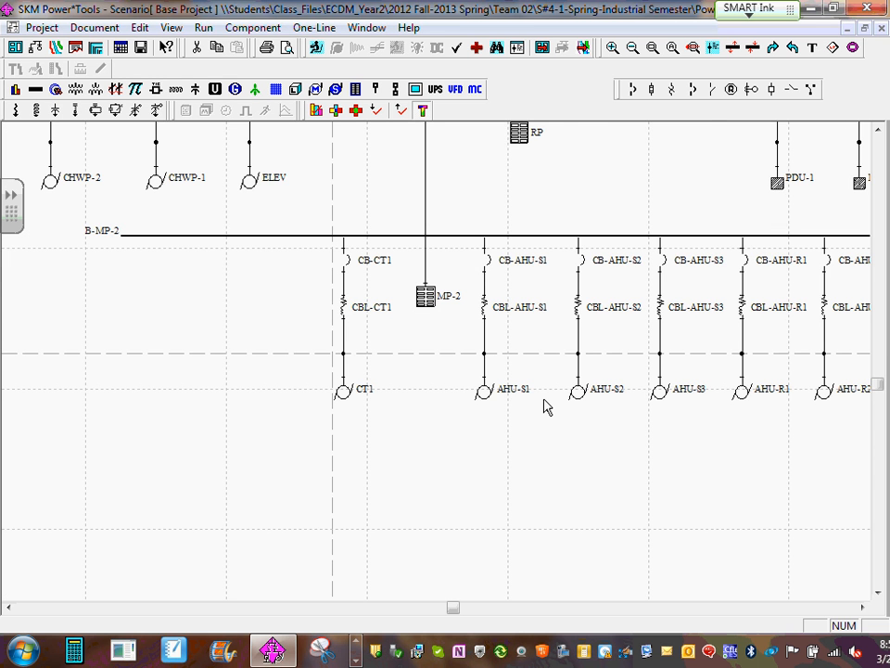
scroll(603, 397, "down", 2)
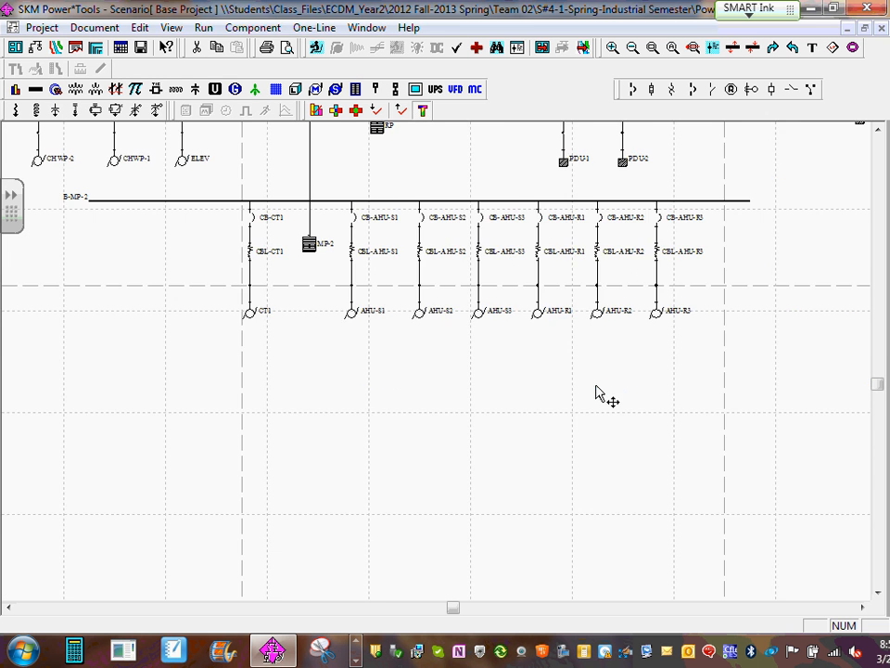
left_click_drag(364, 426, 448, 536)
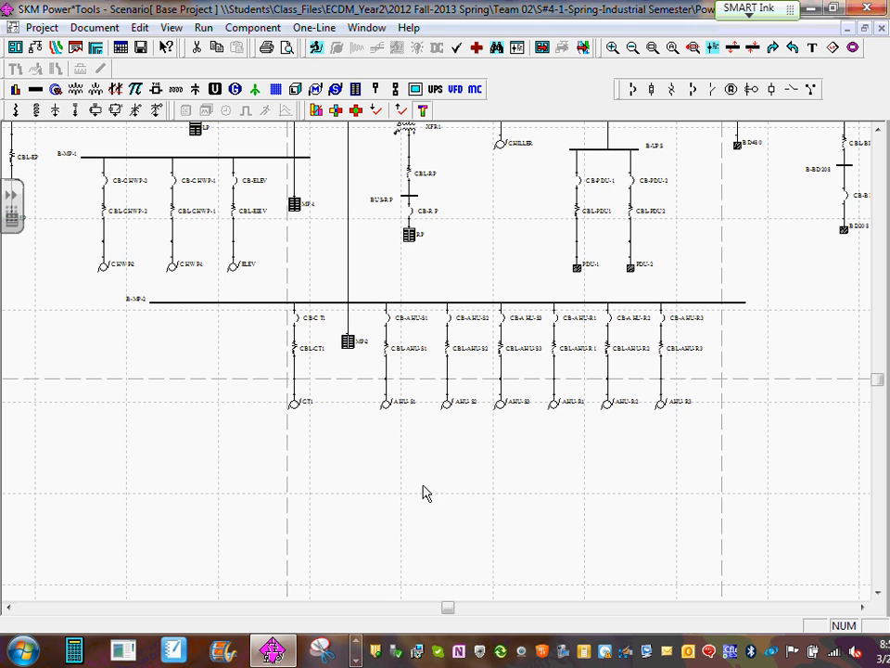
scroll(431, 484, "down", 1)
left_click_drag(619, 355, 664, 471)
scroll(355, 451, "up", 3)
left_click_drag(395, 479, 338, 423)
scroll(360, 426, "up", 1)
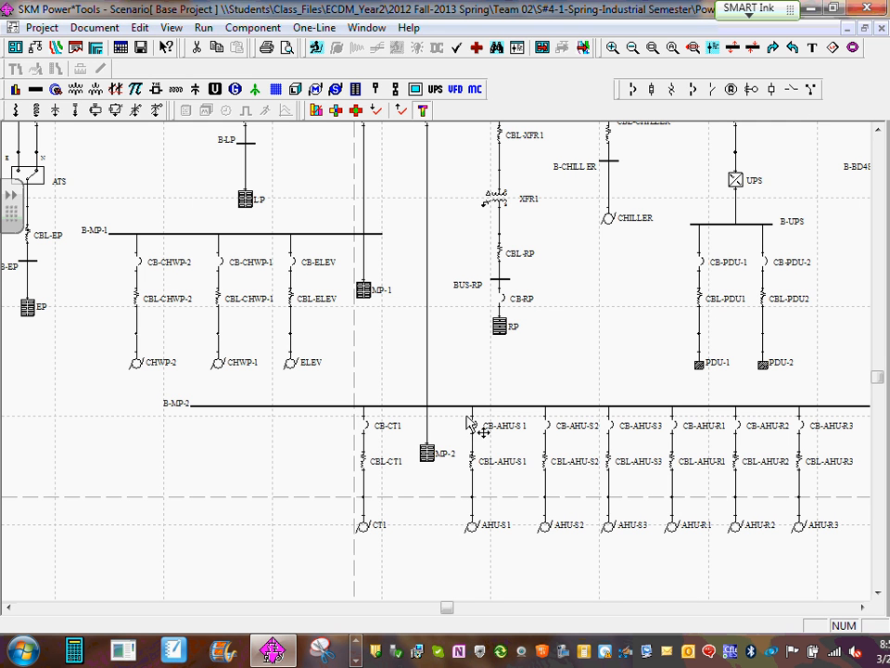
left_click_drag(626, 302, 627, 431)
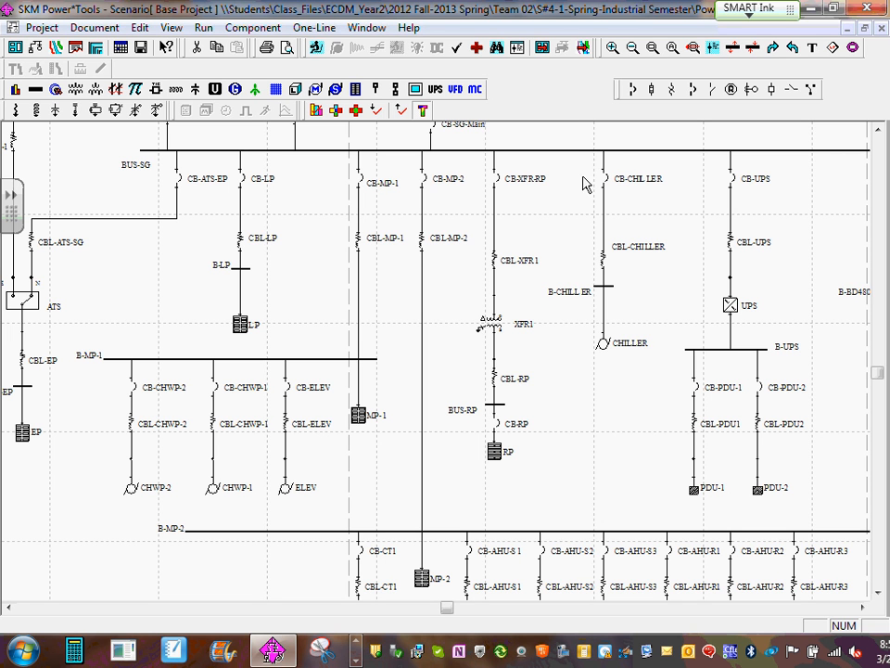
- Select the whole chiller branch on BUS-SG, from CB-CHILLER down to the CHILLER motor, and open its context commands
left_click(579, 131)
left_click_drag(620, 153, 644, 387)
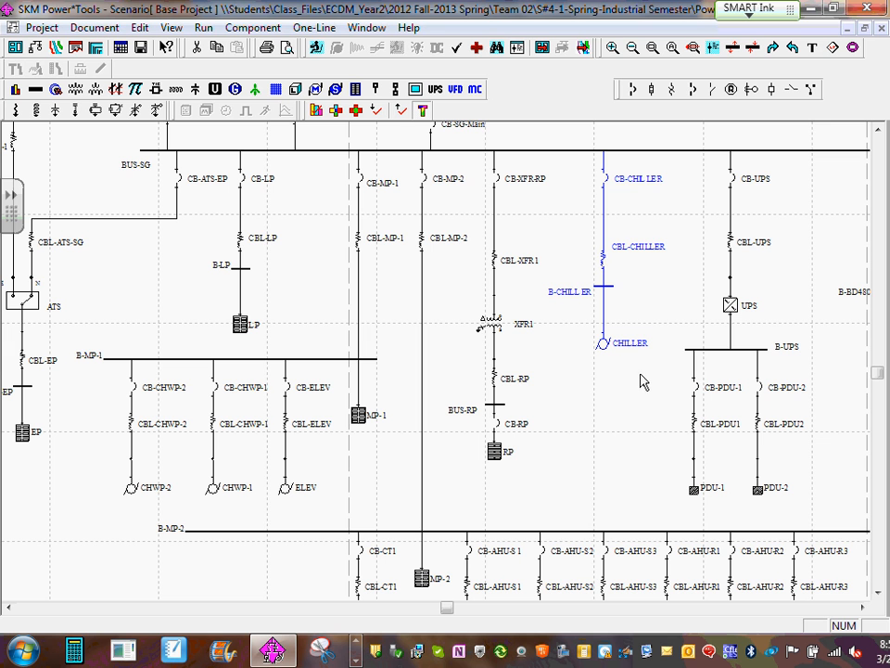
right_click(604, 343)
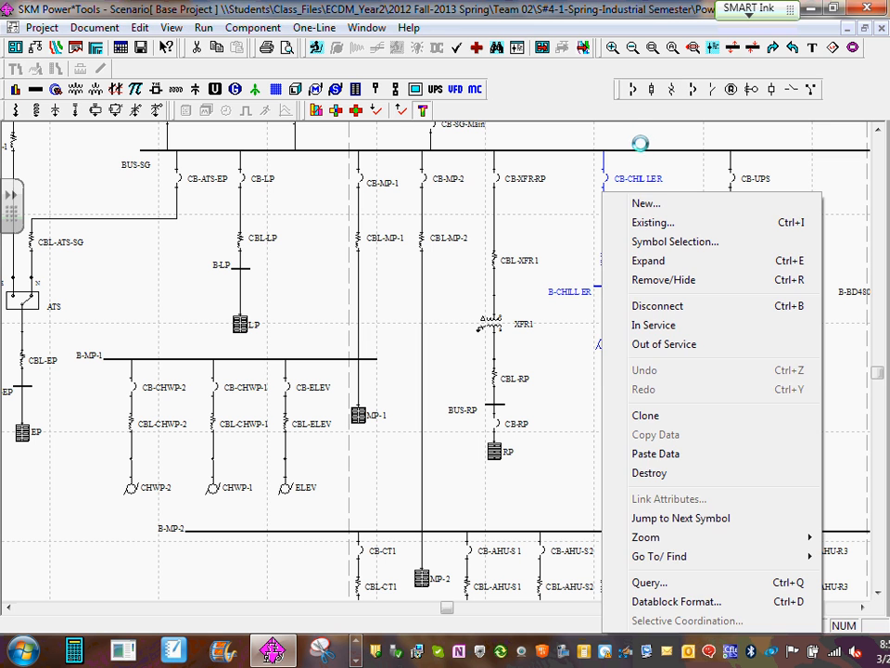
- Clone the whole chiller branch on BUS-SG, from CB-CHILLER down to the CHILLER motor
left_click(640, 144)
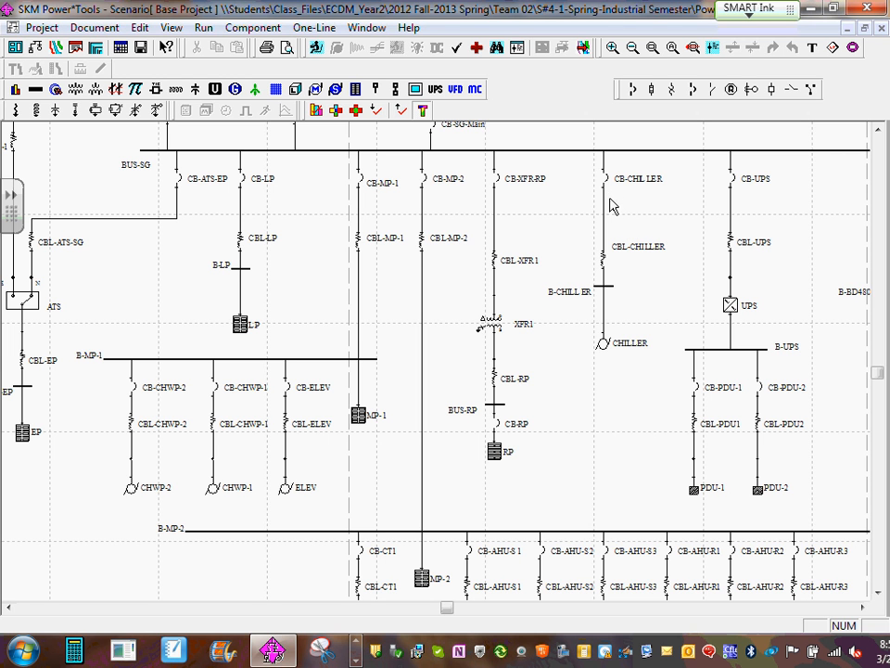
left_click_drag(580, 136, 656, 353)
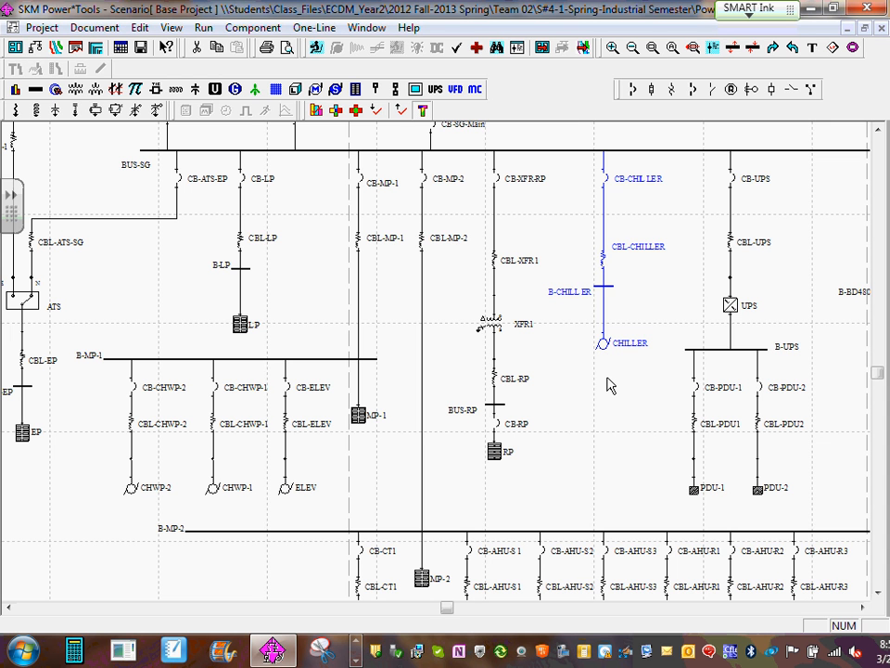
right_click(604, 349)
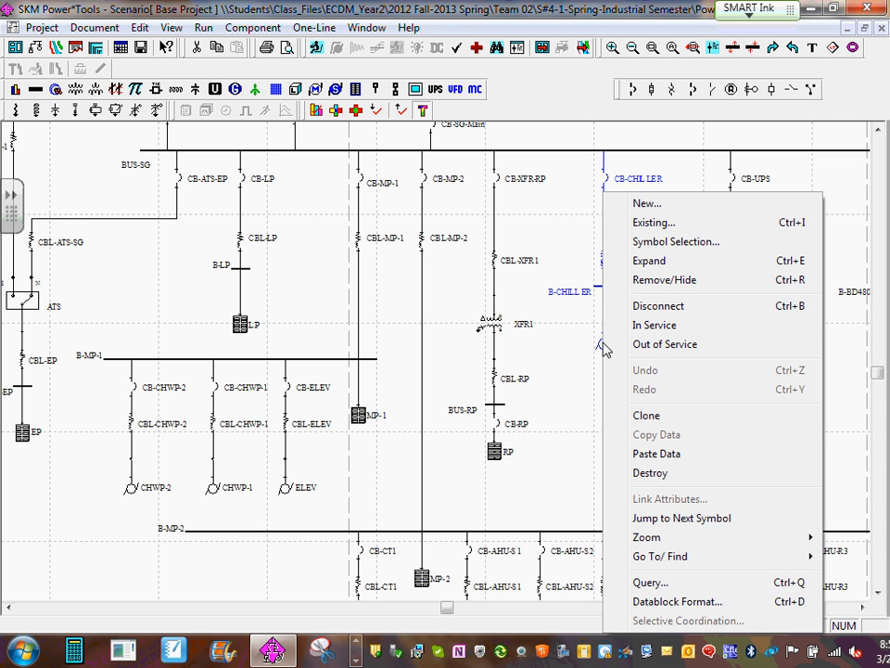
left_click(665, 415)
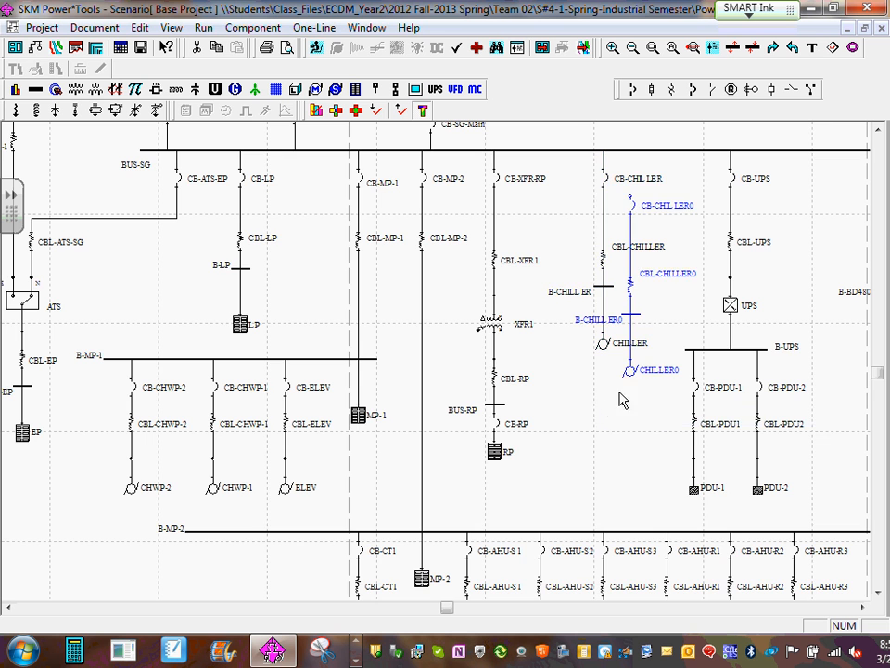
- Move the cloned chiller branch to the empty area beside the CB-CT1 branch, just below the B-MP-2 bus
scroll(613, 312, "down", 1)
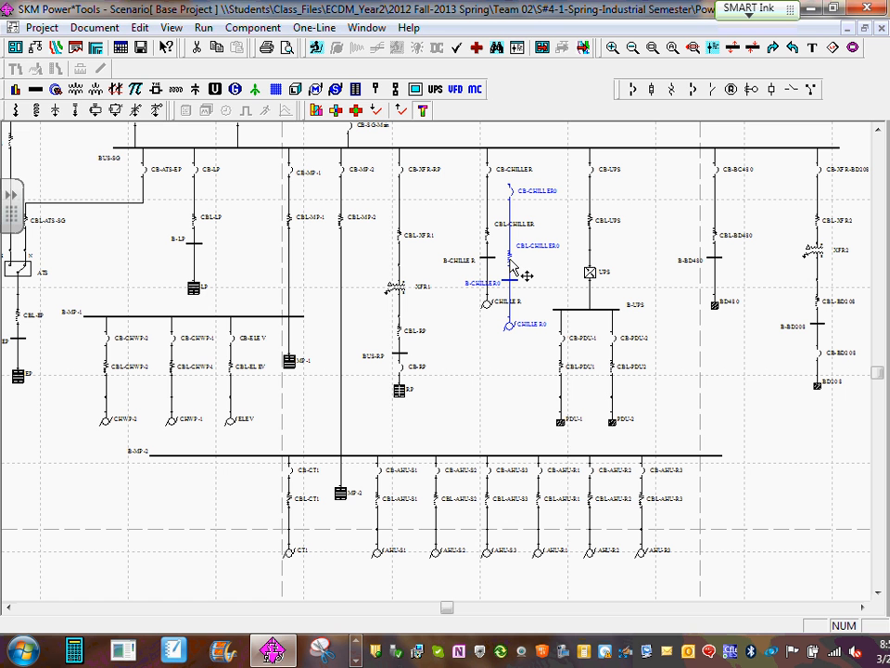
left_click_drag(510, 265, 214, 546)
scroll(217, 532, "down", 1)
scroll(171, 524, "up", 3)
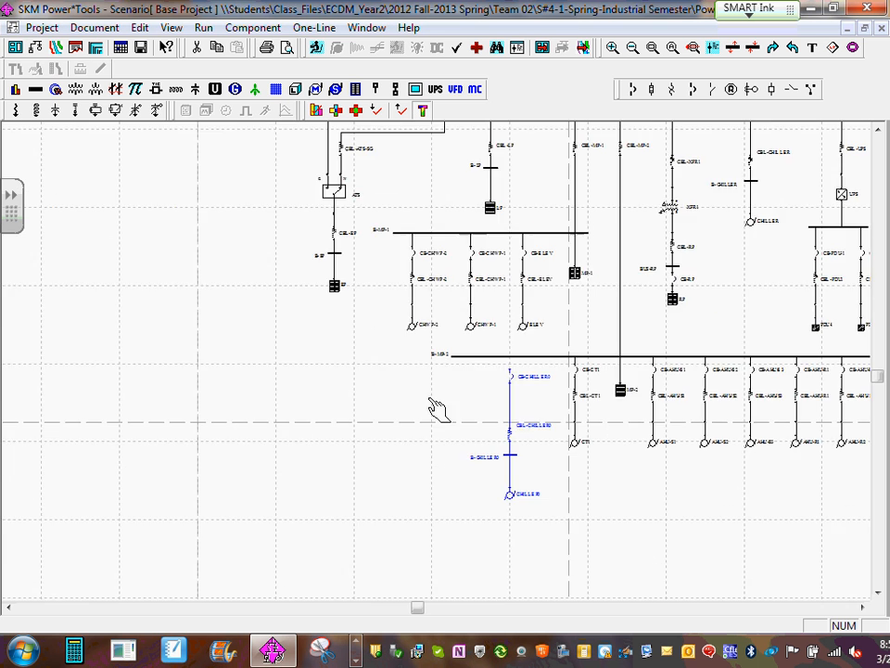
left_click_drag(658, 519, 487, 404)
scroll(487, 404, "up", 1)
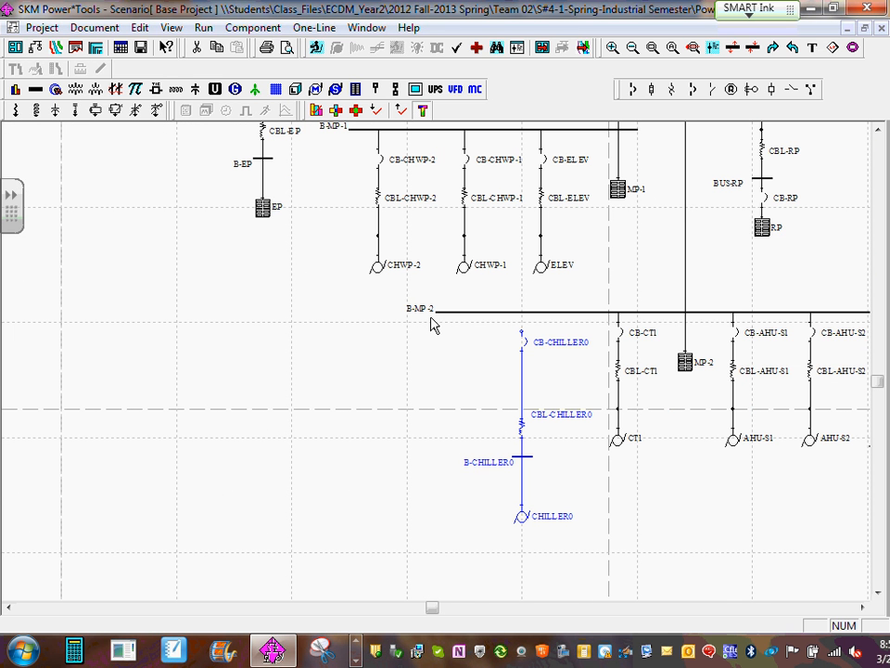
- Extend the B-MP-2 bus over the cloned chiller branch and connect CB-CHILLER0 to it
left_click_drag(419, 307, 367, 431)
left_click(420, 334)
scroll(446, 320, "down", 1)
left_click(462, 322)
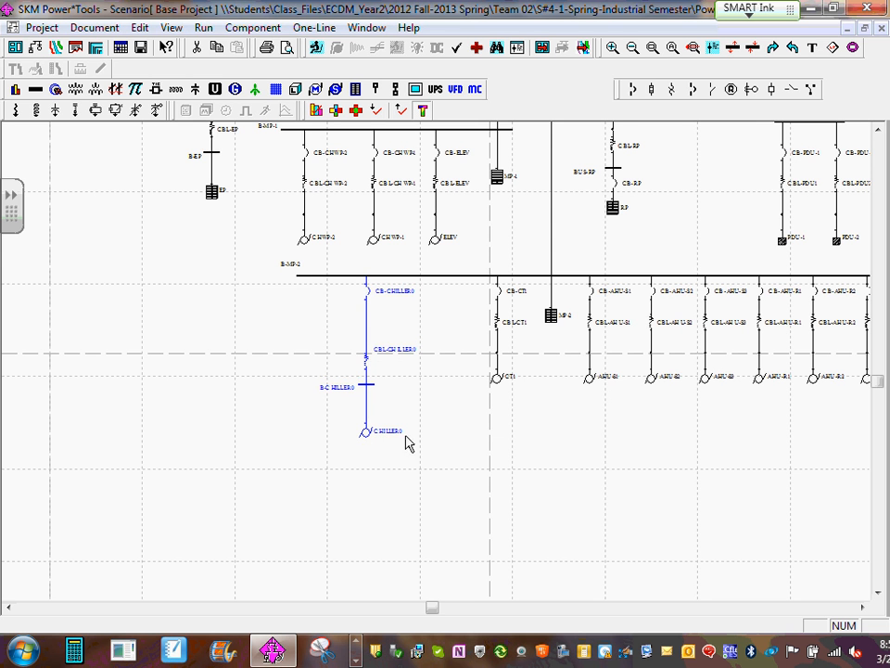
left_click(448, 418)
- Examine the motor branches on B-MP-2, highlighting the AHU-S1 branch from its breaker down to the motor
scroll(415, 335, "up", 1)
scroll(415, 341, "up", 1)
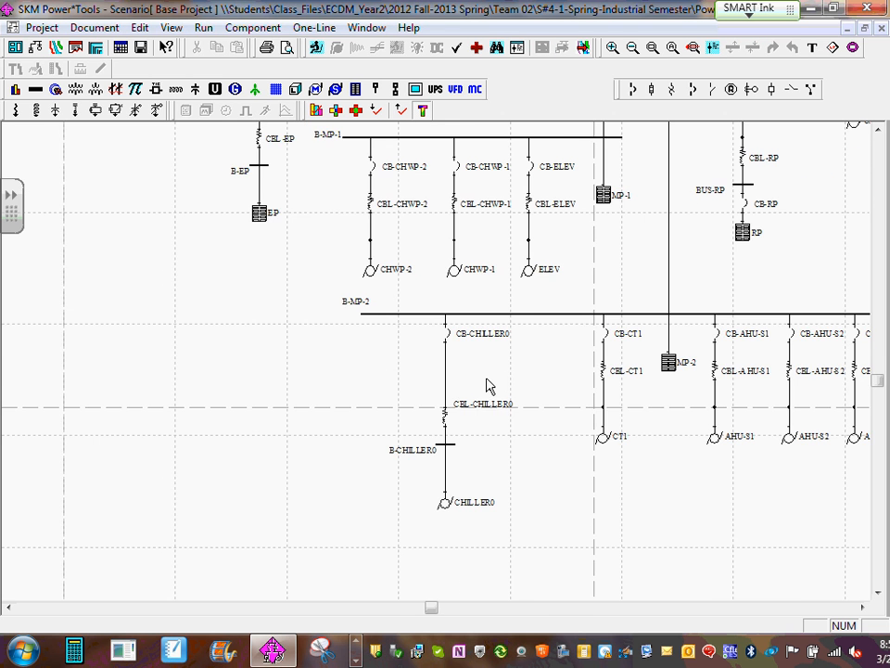
scroll(473, 371, "up", 1)
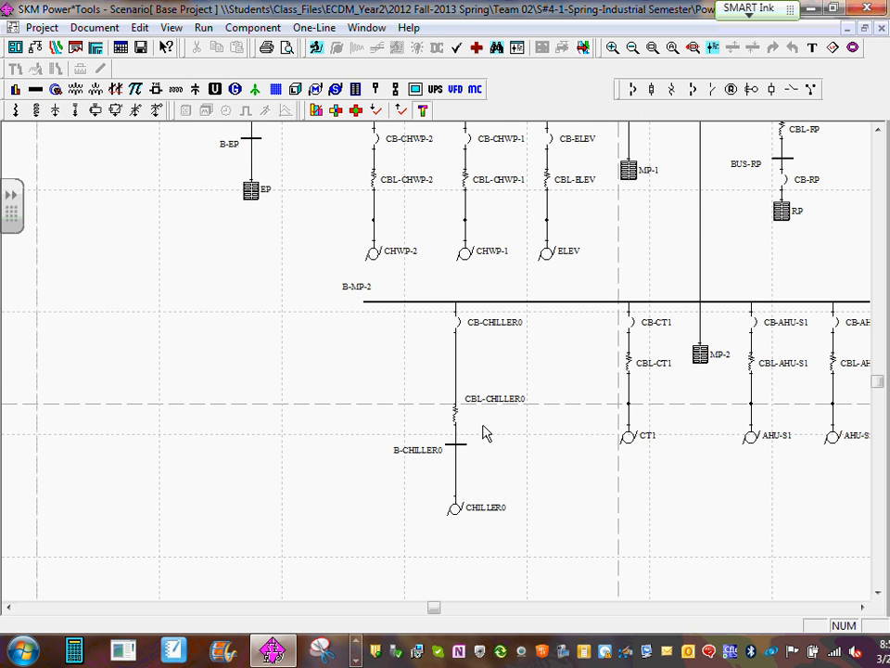
scroll(501, 440, "down", 2)
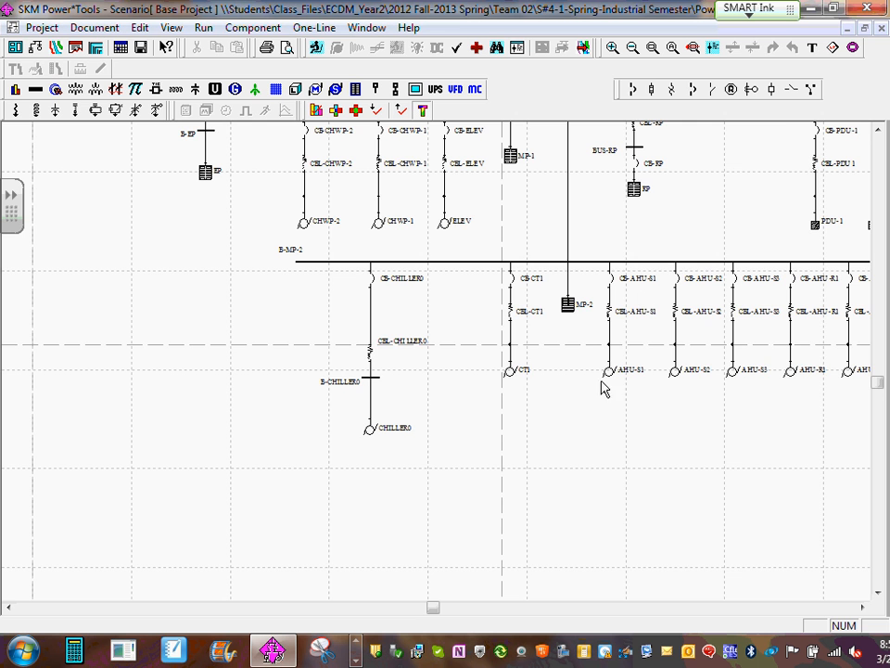
scroll(497, 390, "up", 2)
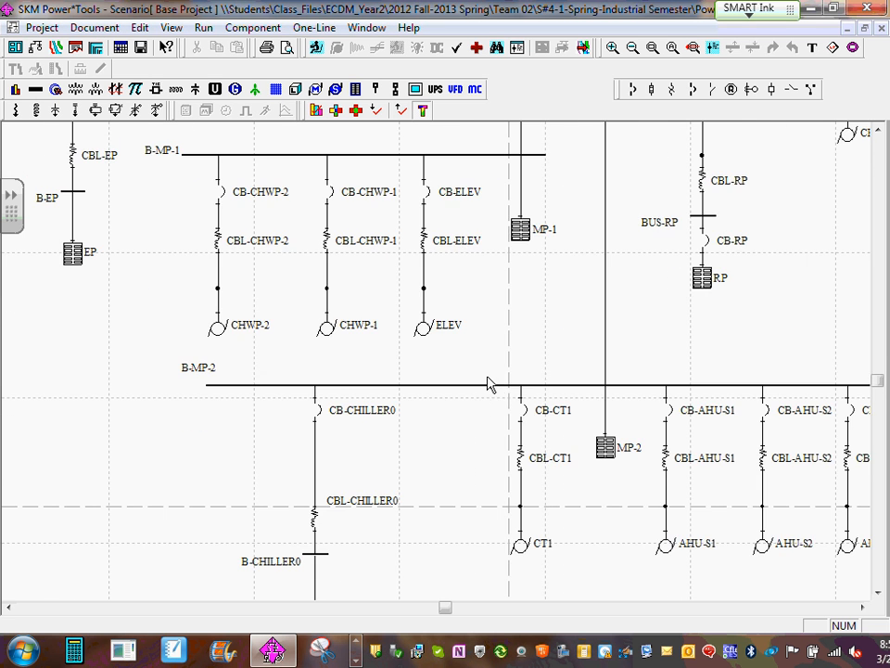
left_click_drag(546, 511, 433, 421)
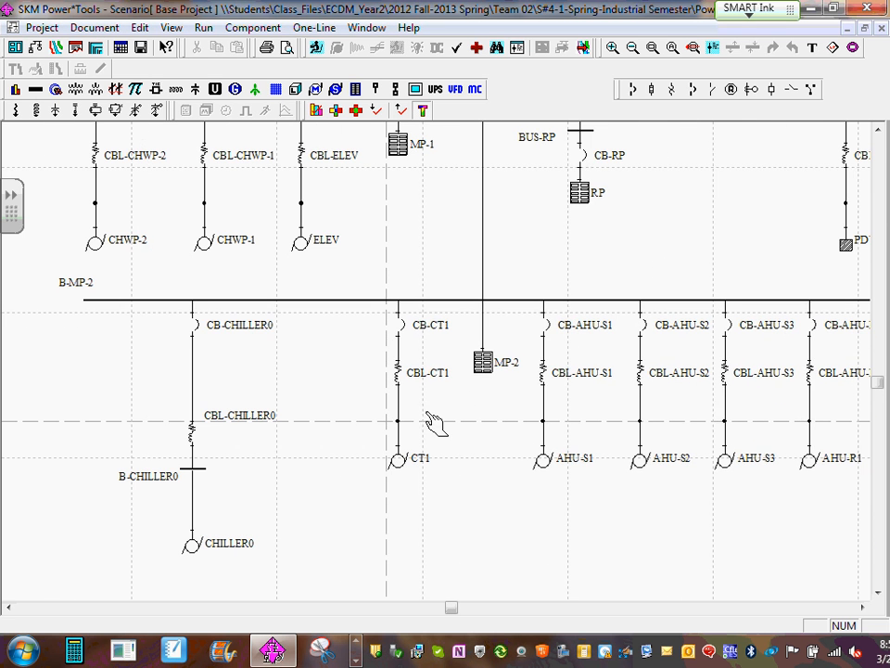
double_click(543, 466)
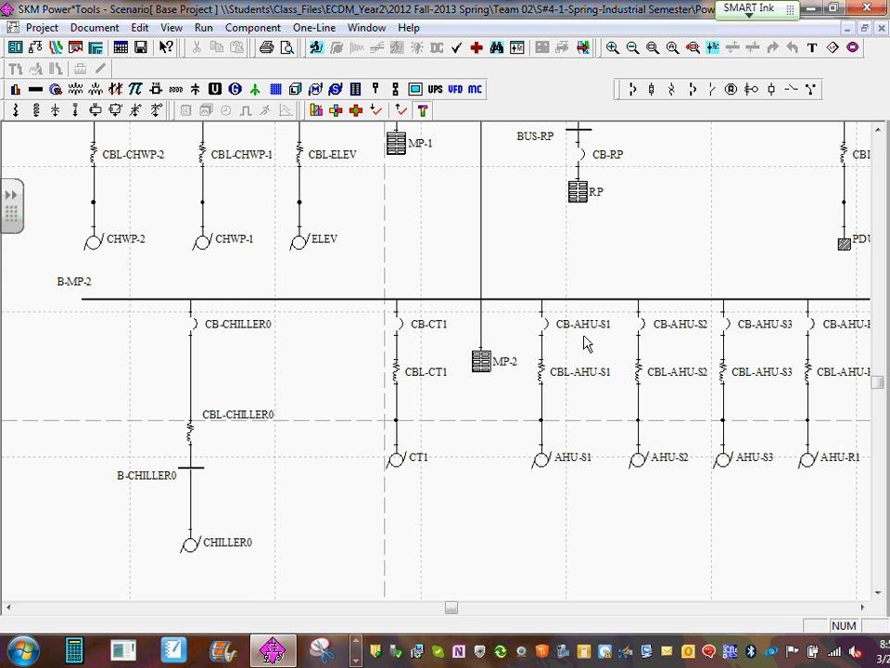
left_click_drag(518, 274, 599, 508)
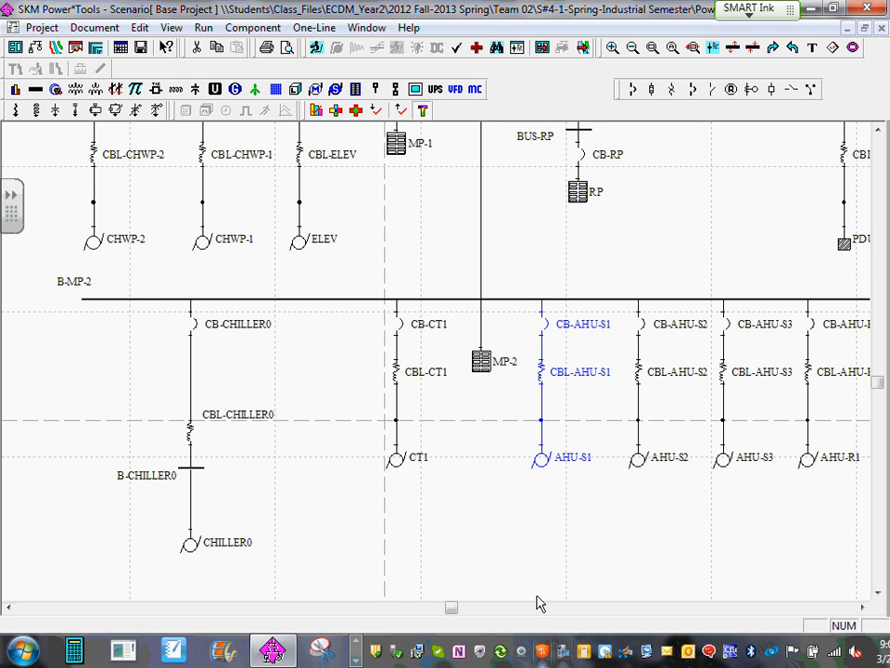
left_click(349, 499)
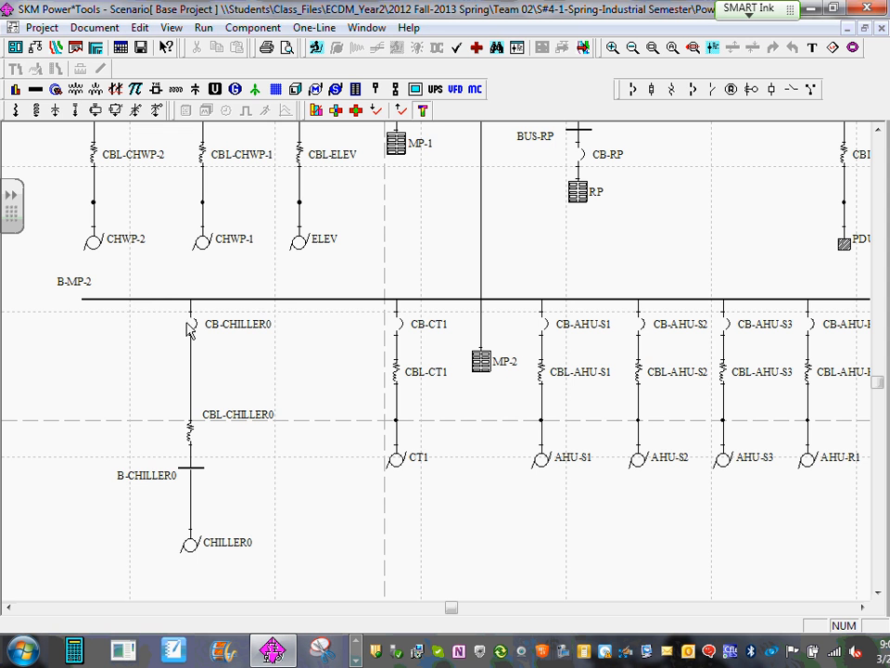
- Destroy the cloned chiller branch on B-MP-2, from CB-CHILLER0 down to the CHILLER0 motor
left_click_drag(137, 288, 265, 570)
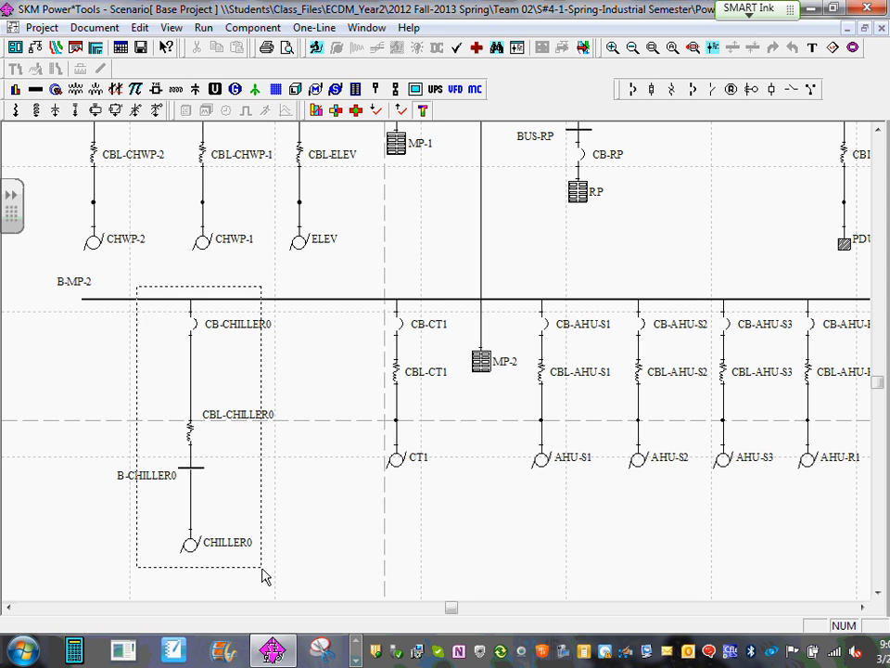
right_click(215, 553)
left_click(262, 389)
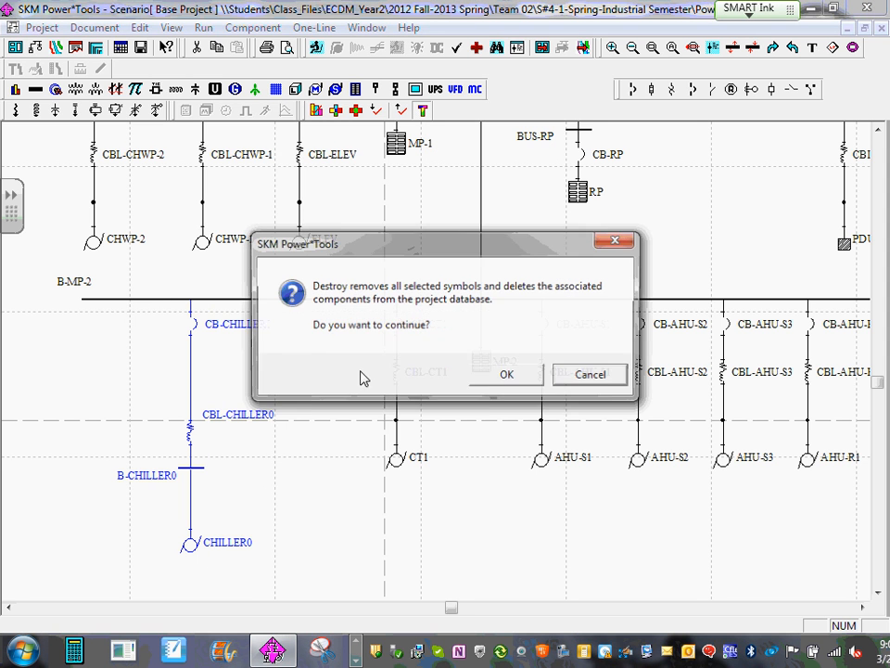
left_click(499, 378)
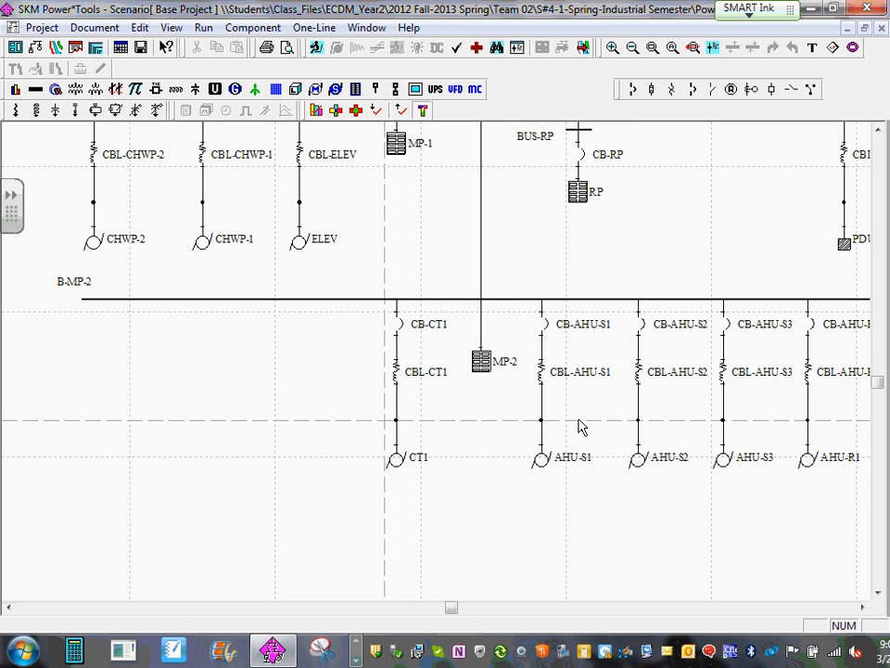
- Review the protective device data of breaker CB-AHU-S1 on B-MP-2, then return to the one-line diagram
scroll(593, 436, "up", 1)
left_click_drag(640, 455, 265, 427)
scroll(289, 445, "up", 3)
left_click_drag(357, 493, 332, 408)
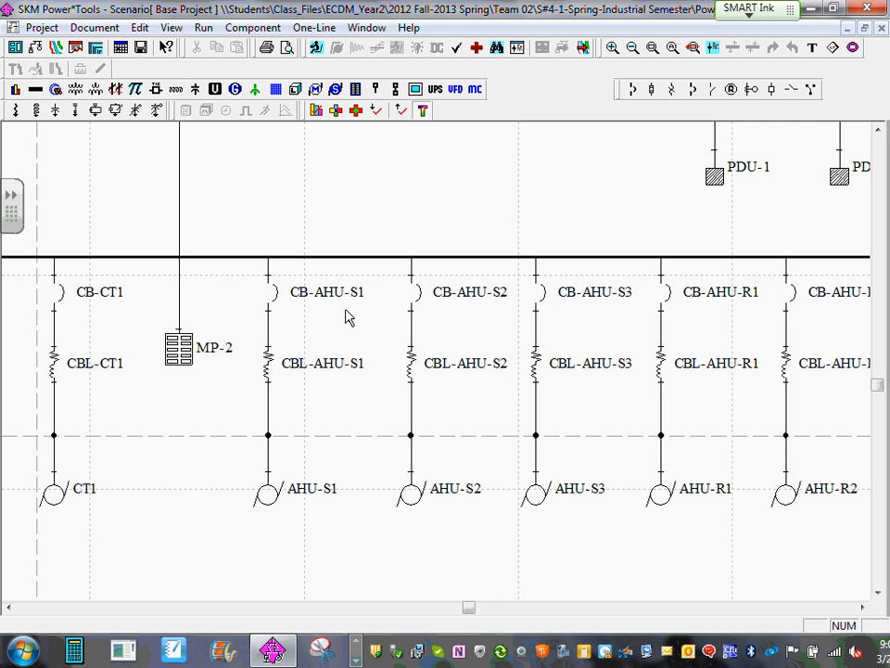
double_click(274, 297)
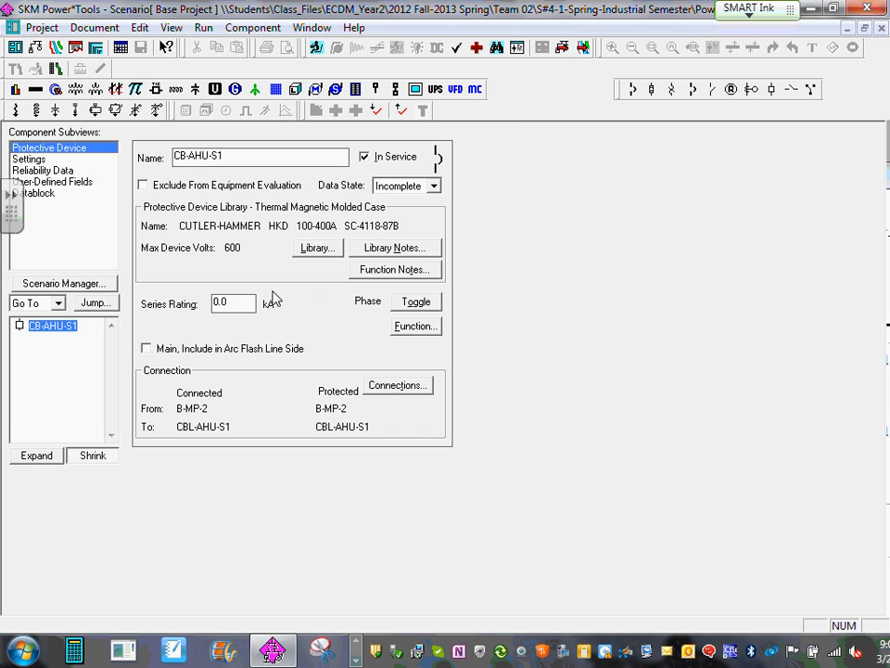
left_click(880, 29)
left_click(362, 419)
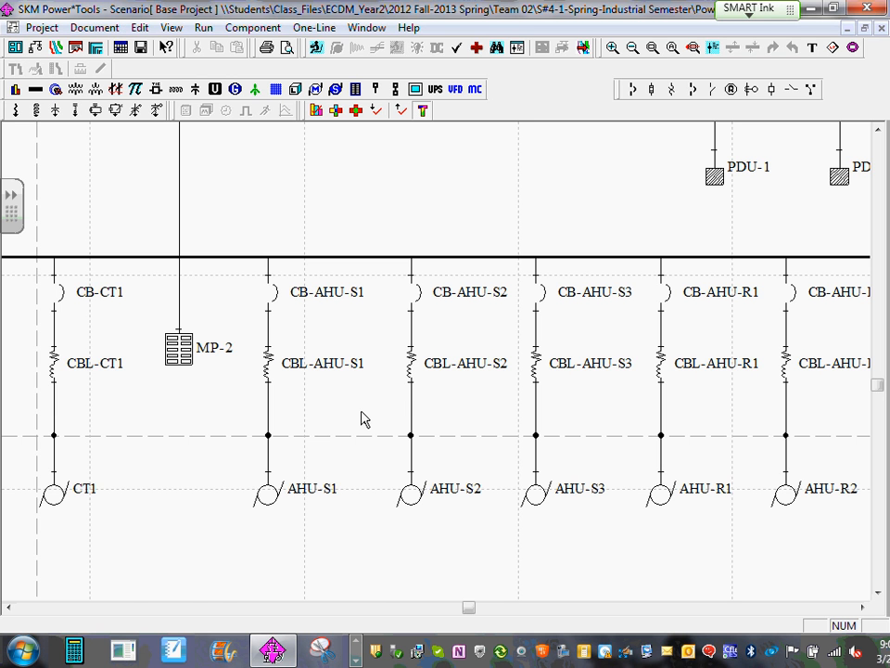
- Review the AHU-S1 motor's data and the unit choices for its rated size, then close its component editor
double_click(276, 507)
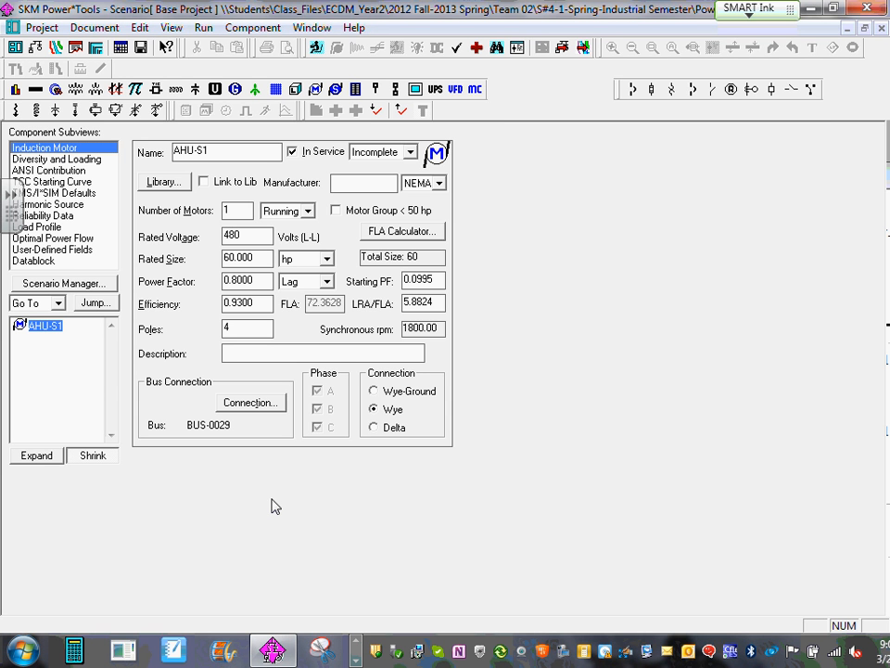
left_click(325, 258)
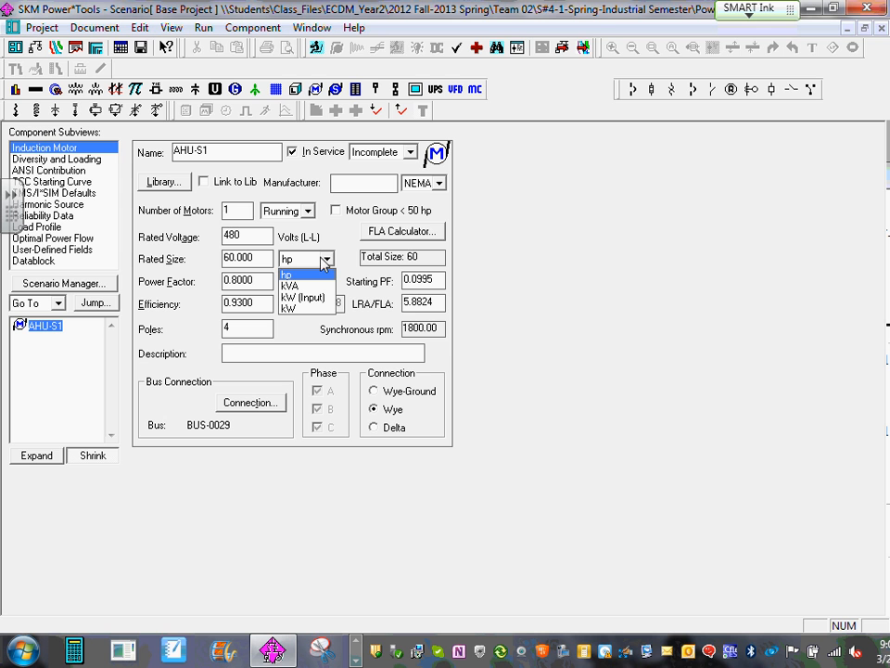
left_click(324, 260)
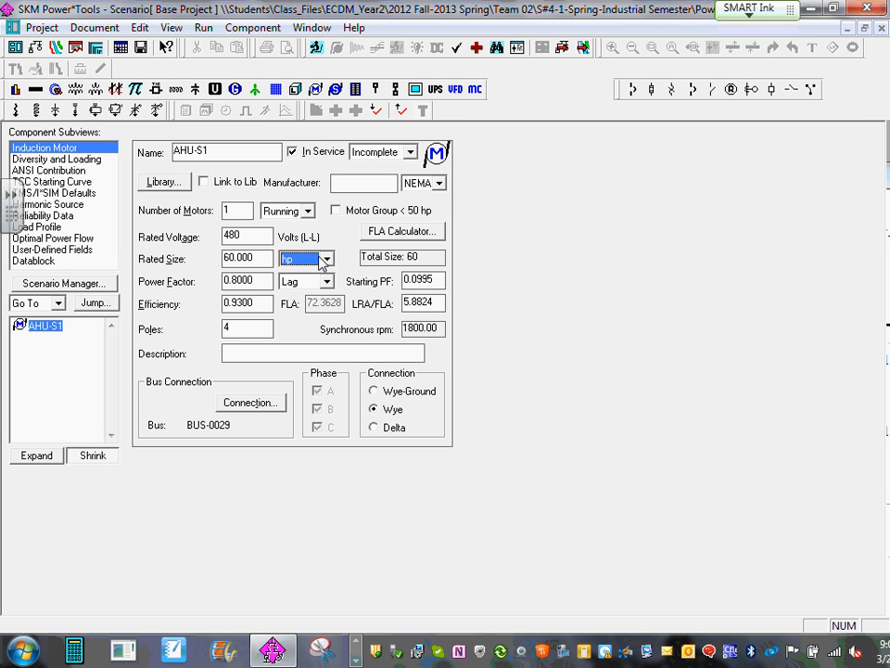
left_click(326, 260)
left_click(325, 260)
left_click(881, 29)
- Open panel MP-2's circuit data and examine the loads available at the bus and the circuit list down to circuit 41
scroll(397, 390, "down", 1)
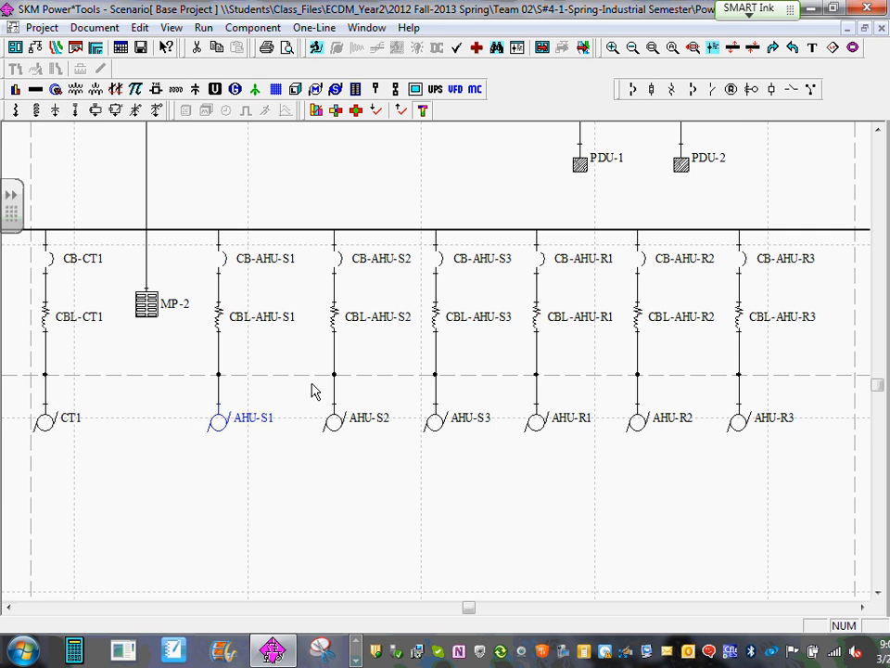
left_click_drag(312, 391, 429, 409)
scroll(425, 406, "down", 1)
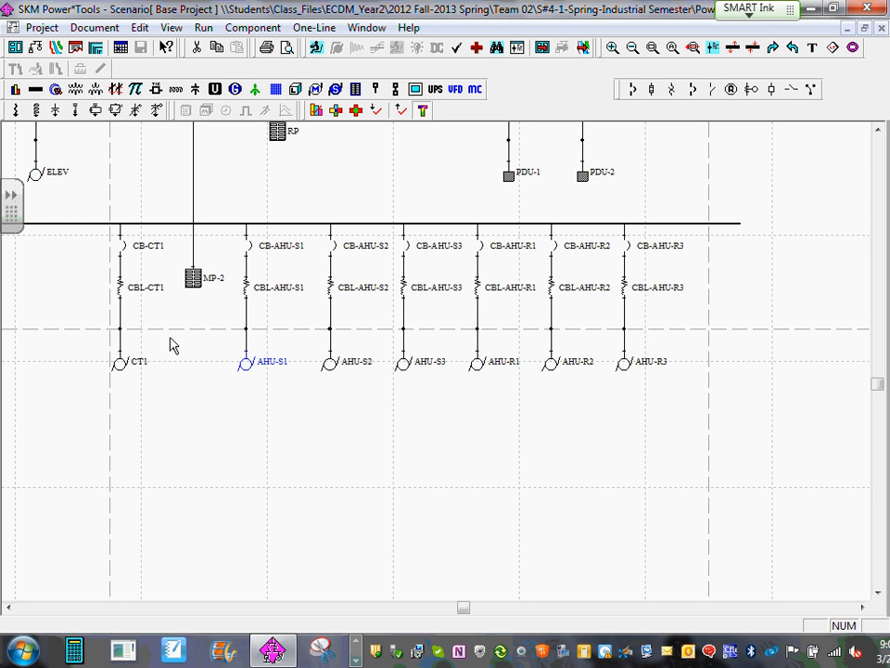
double_click(193, 280)
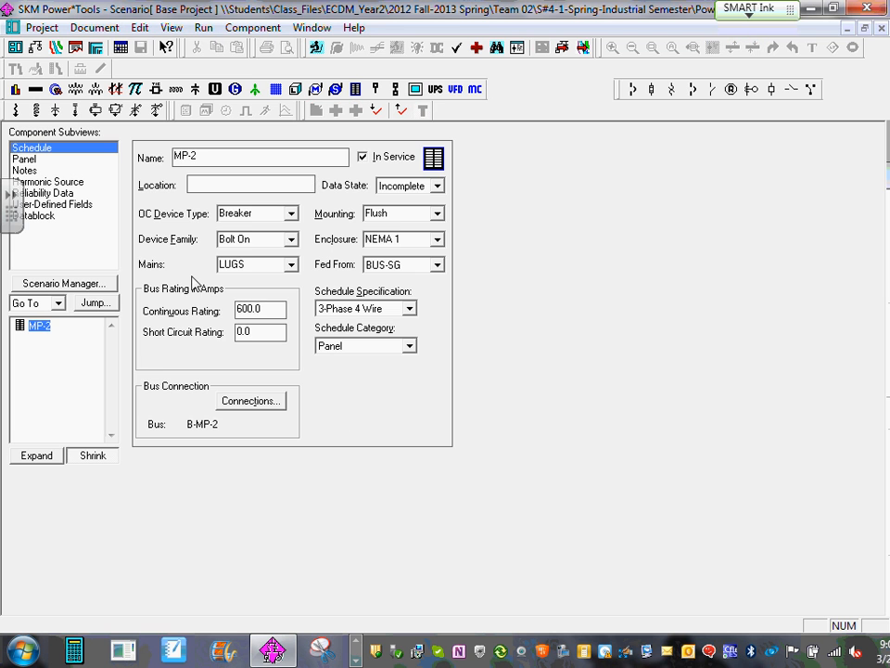
left_click(24, 159)
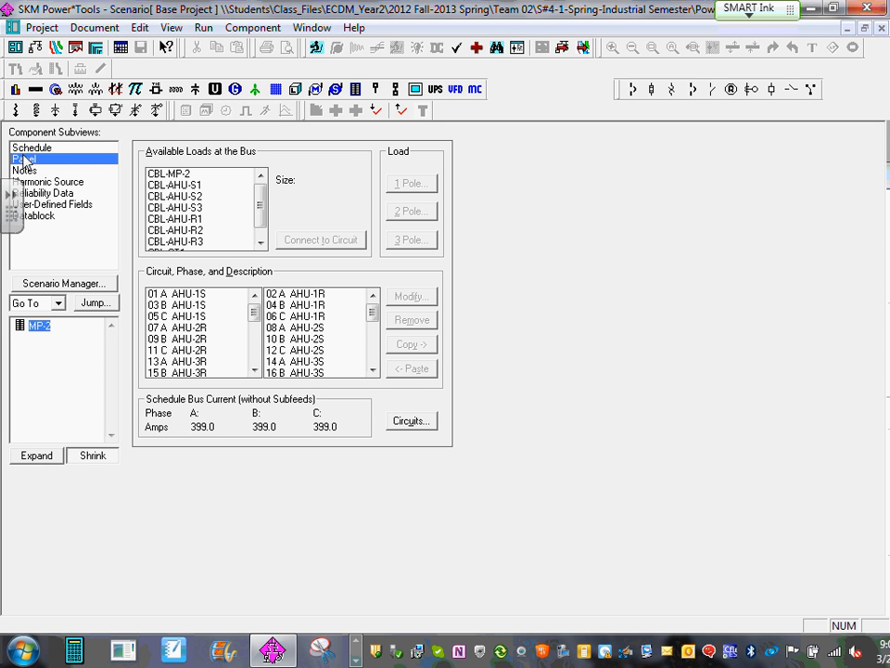
left_click(190, 175)
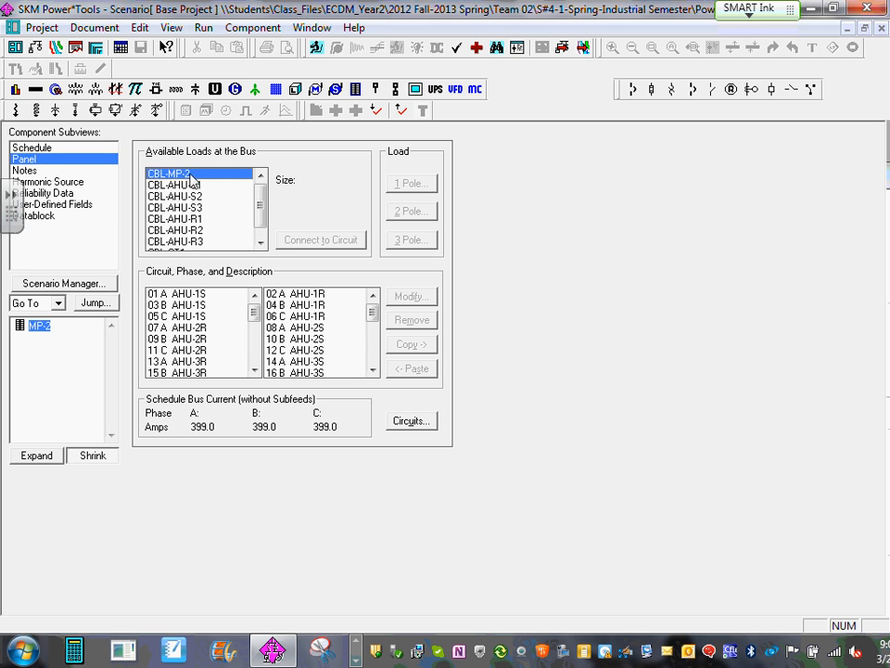
left_click(260, 242)
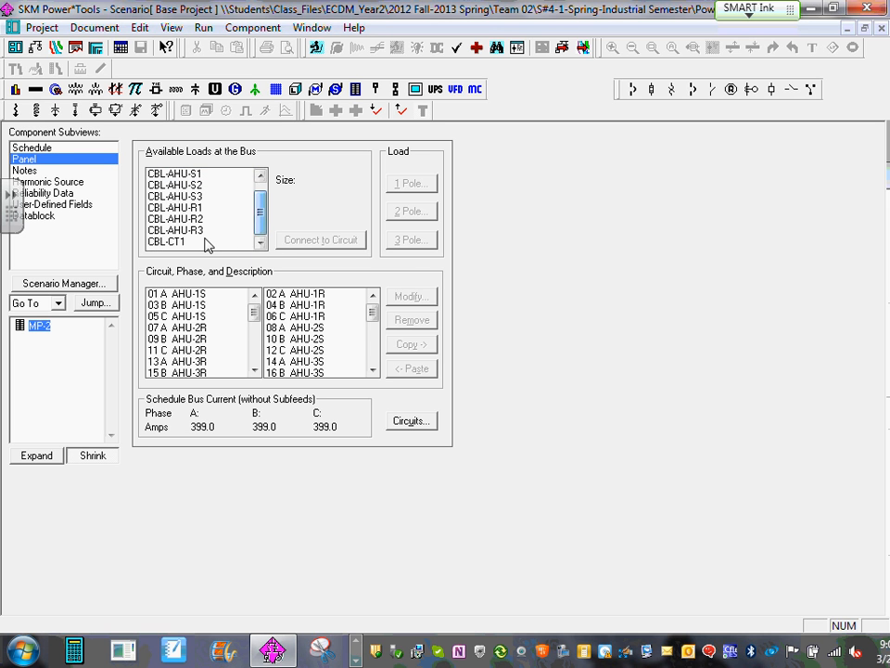
left_click_drag(251, 313, 251, 367)
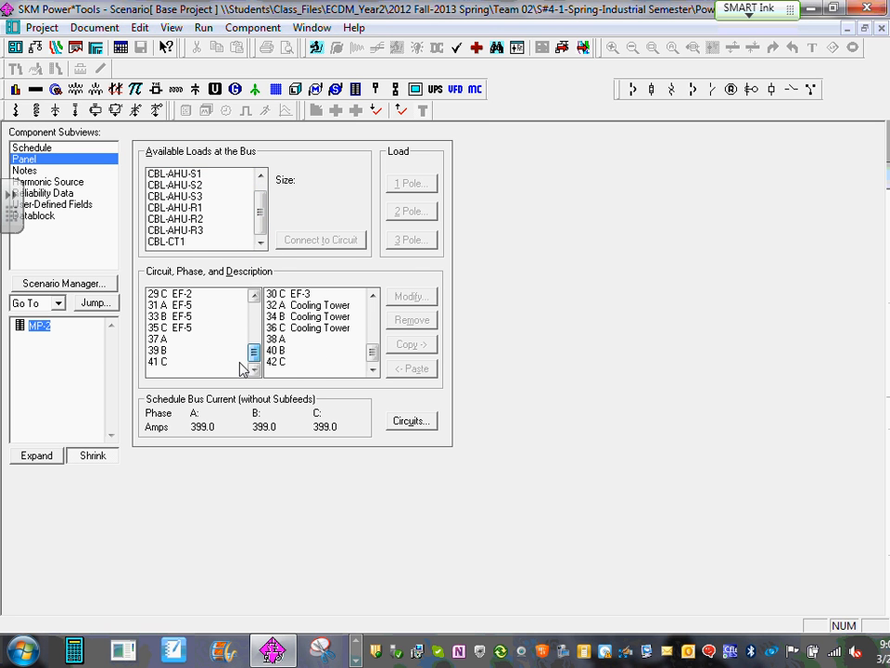
- Add a three-pole load H1 rated 10 VA at circuit 37 of panel MP-2, then return to the one-line diagram
left_click(166, 350)
left_click(163, 339)
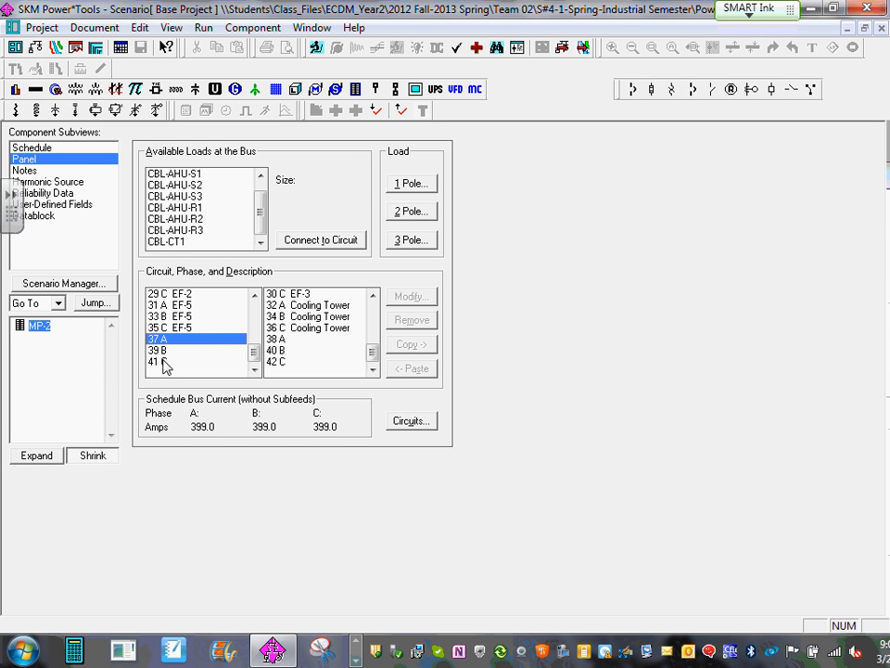
left_click(163, 361, "shift")
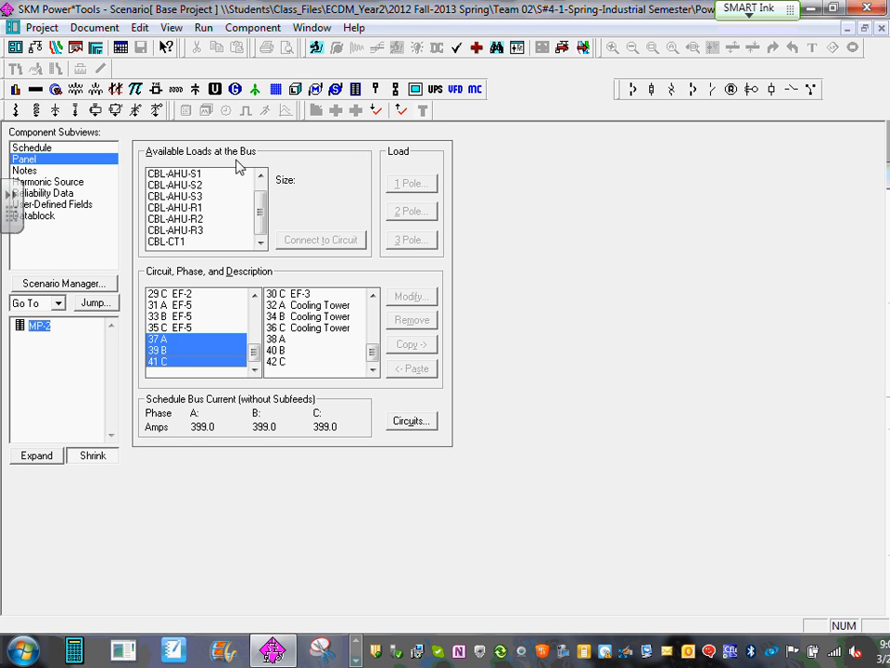
left_click(170, 341)
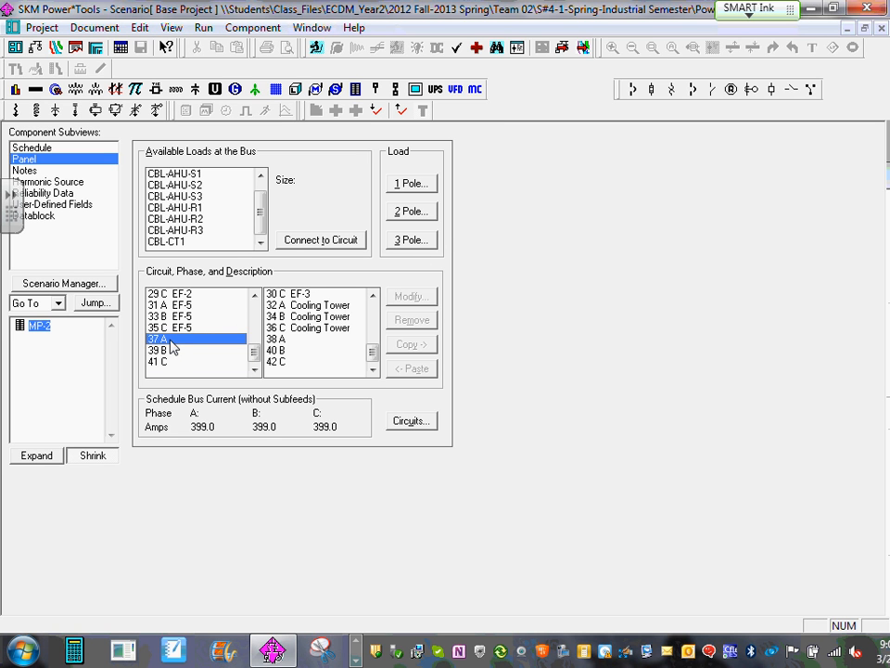
left_click(411, 241)
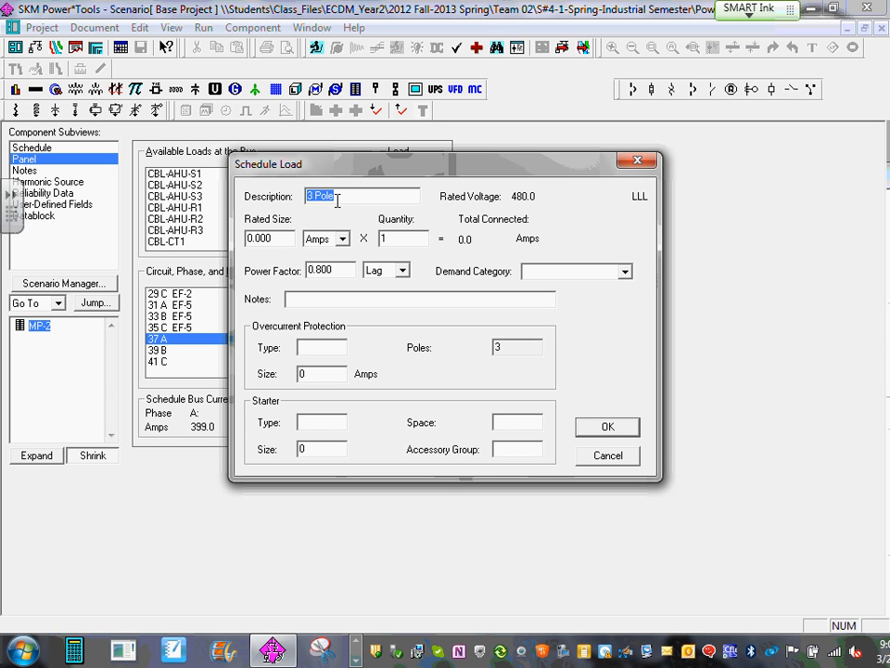
type("H1")
left_click(342, 240)
left_click(316, 266)
key("shift+Tab")
type("10")
left_click(607, 425)
left_click(520, 363)
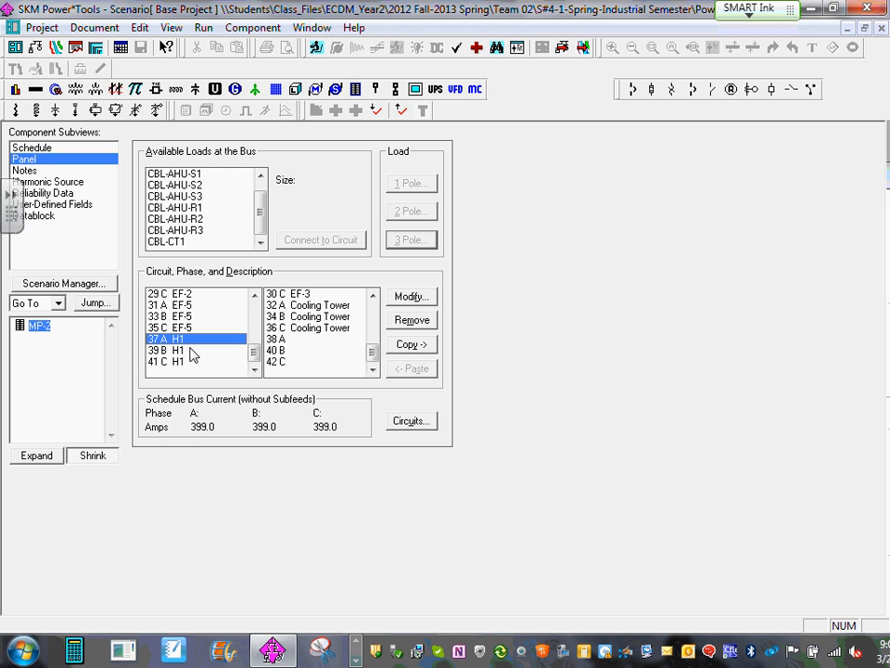
left_click(880, 28)
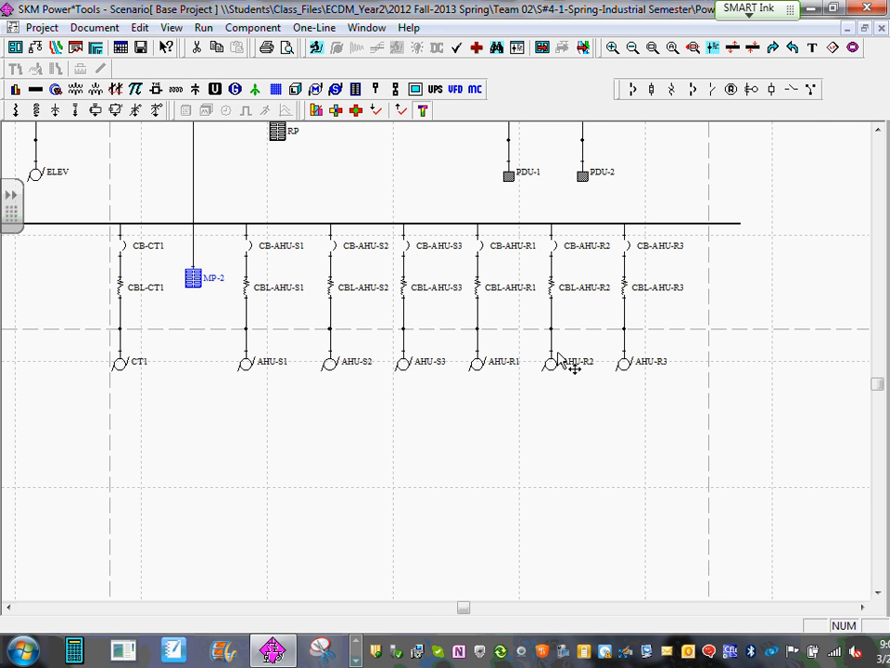
- Open breaker CB-AHU-S1 on B-MP-2 and examine the Cutler-Hammer thermal magnetic molded case devices in its library without choosing another
scroll(525, 391, "down", 3)
left_click_drag(305, 411, 535, 517)
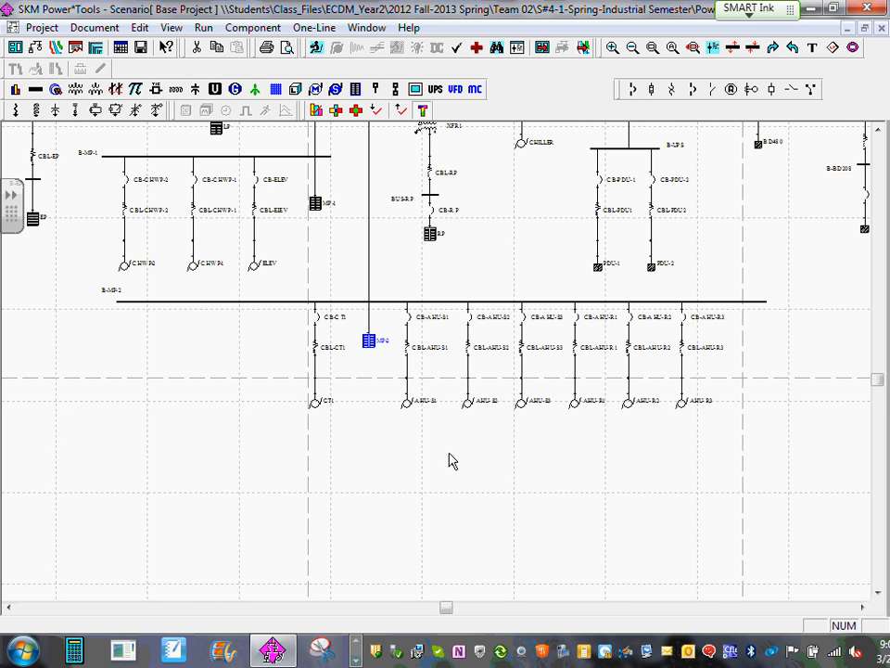
scroll(449, 367, "up", 2)
left_click_drag(536, 406, 360, 327)
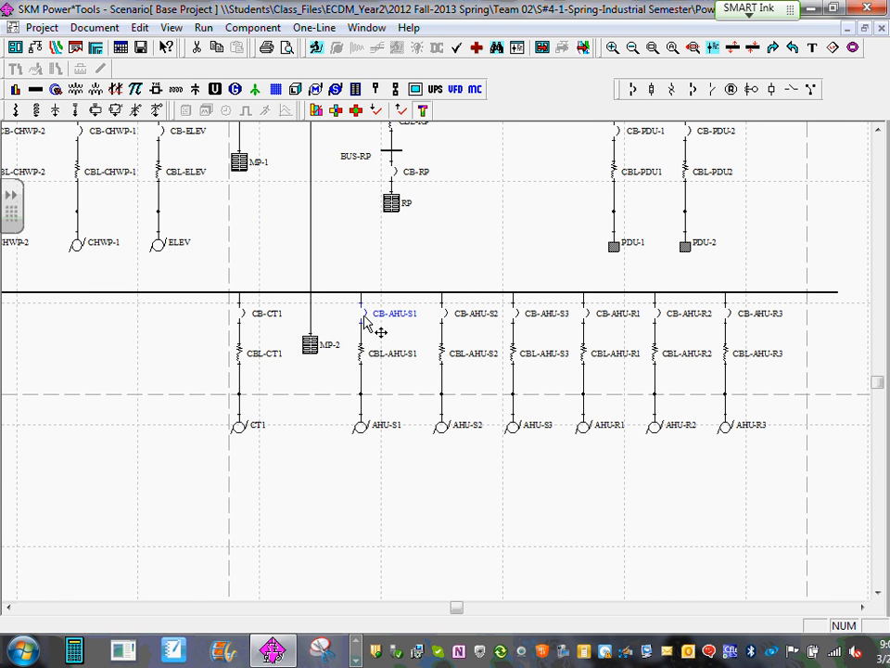
double_click(368, 322)
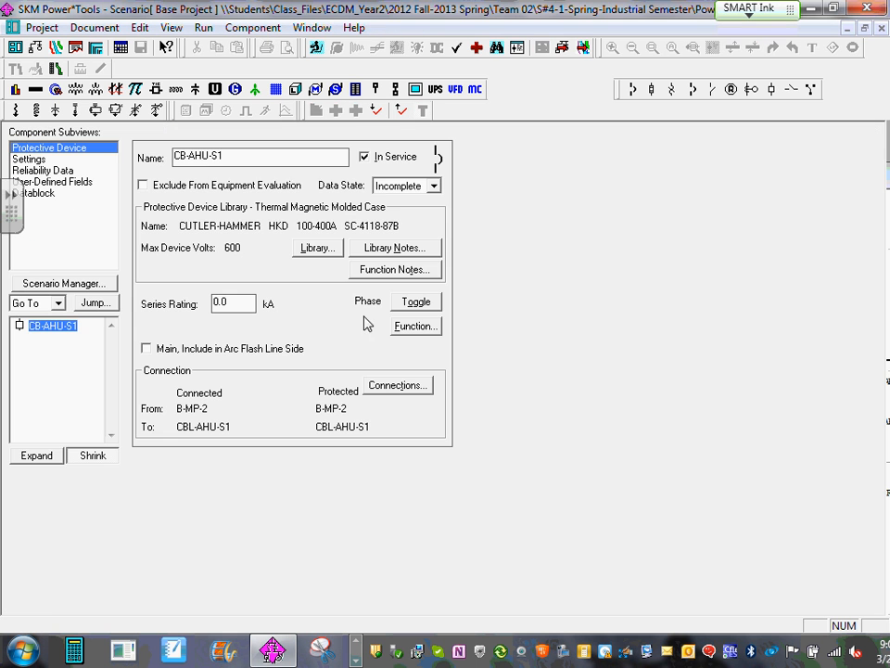
left_click(323, 249)
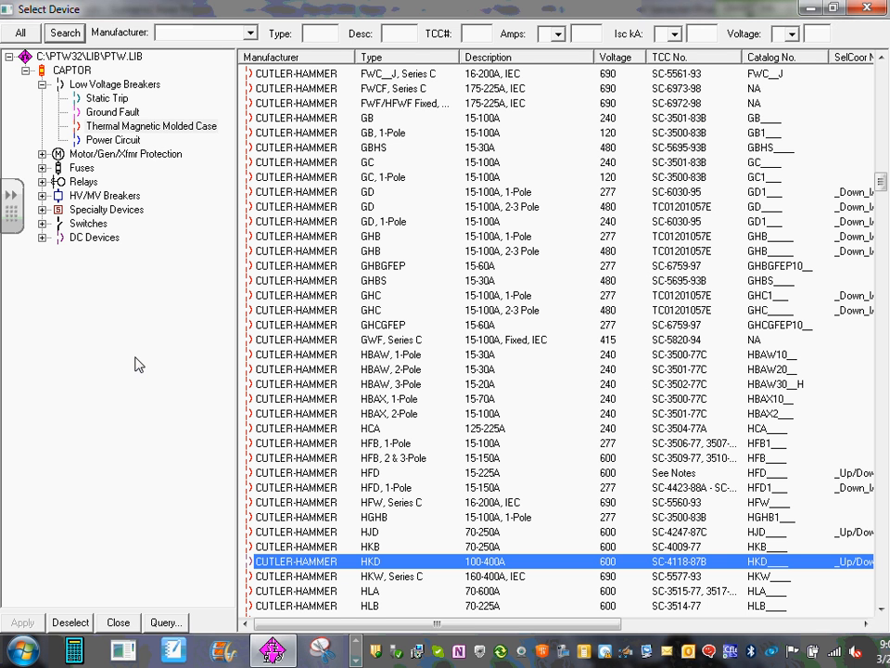
left_click(881, 609)
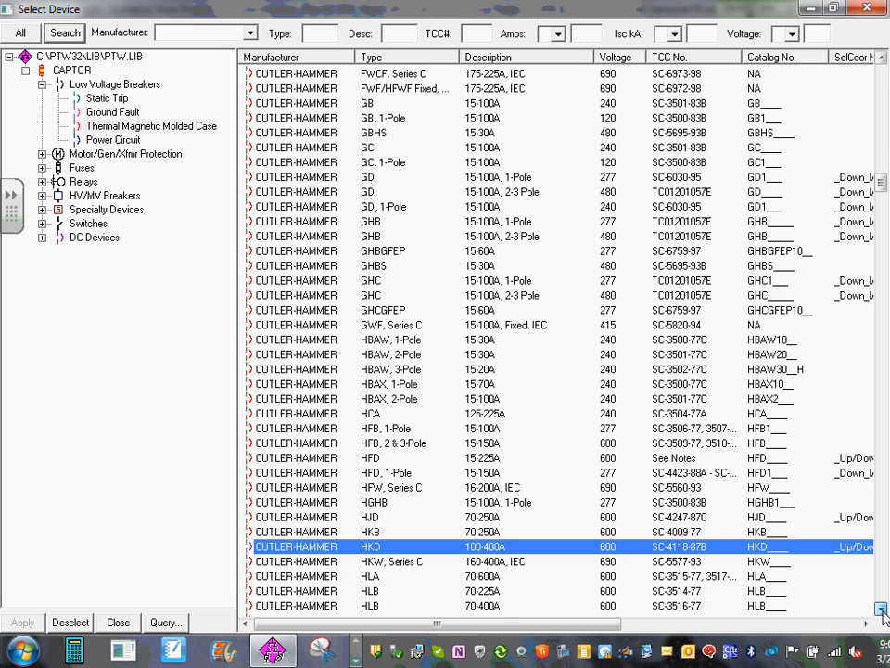
left_click_drag(881, 609, 881, 610)
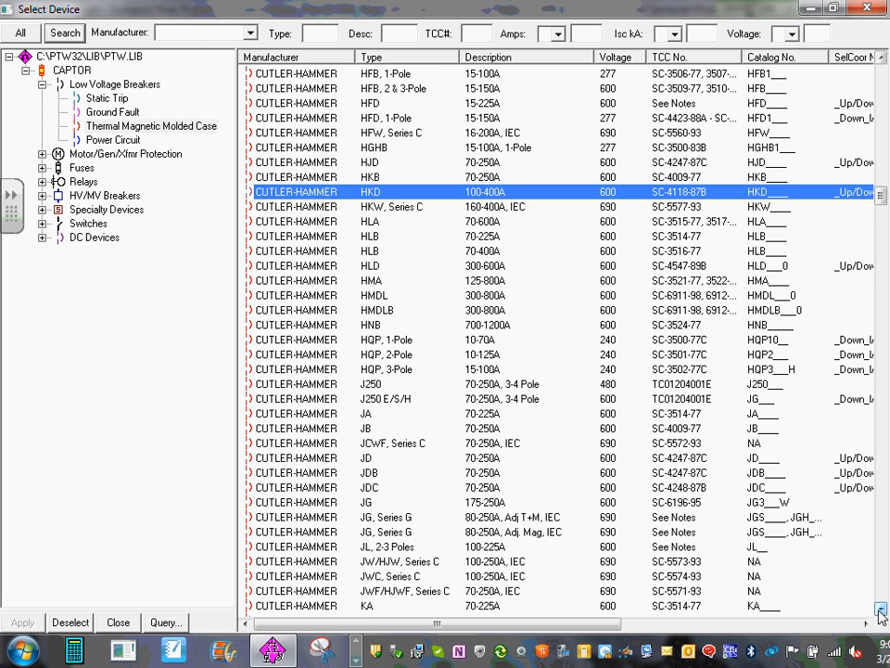
left_click(868, 8)
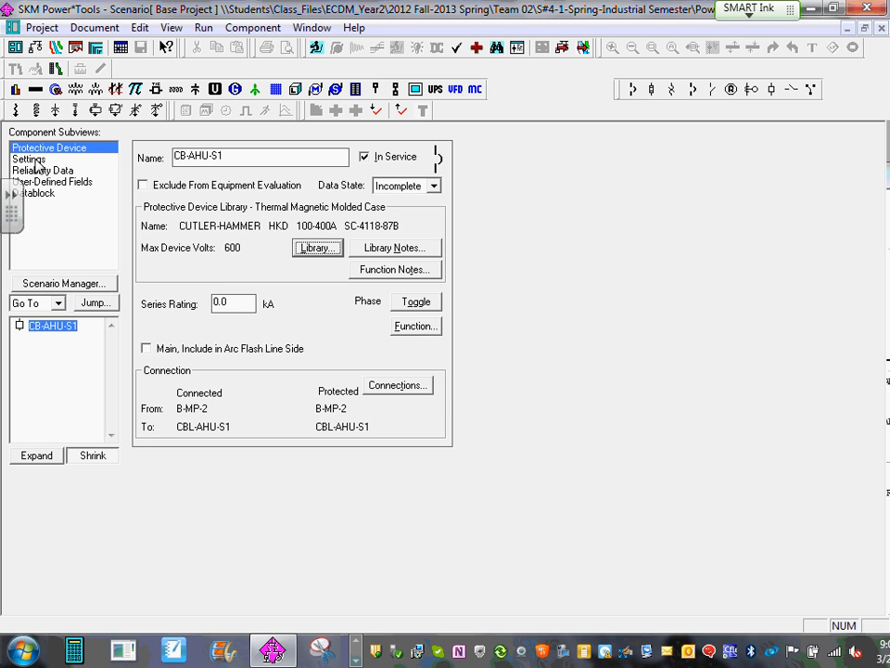
- Review the frame, trip and plug choices in the settings of breaker CB-AHU-S1
left_click(30, 159)
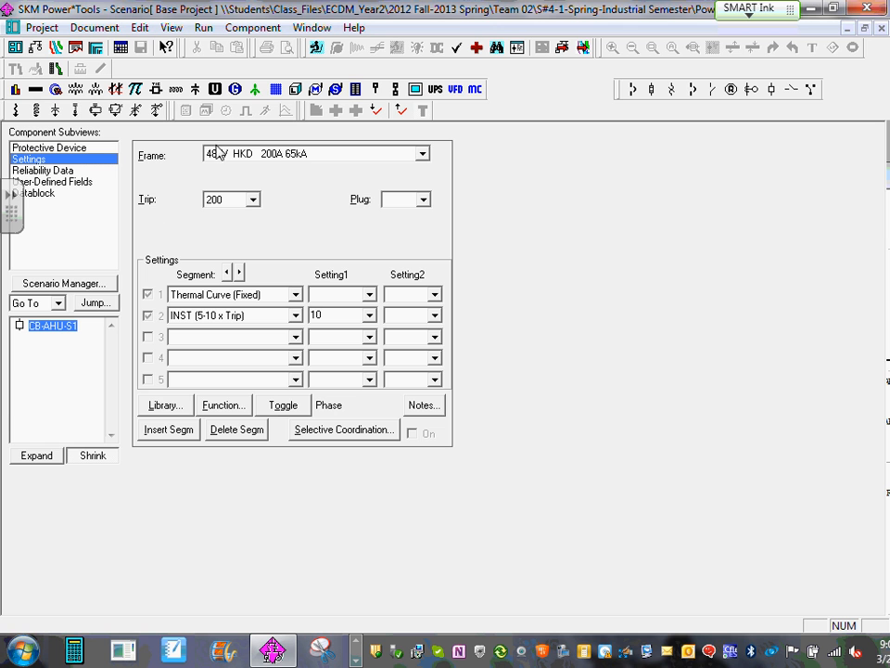
left_click(423, 157)
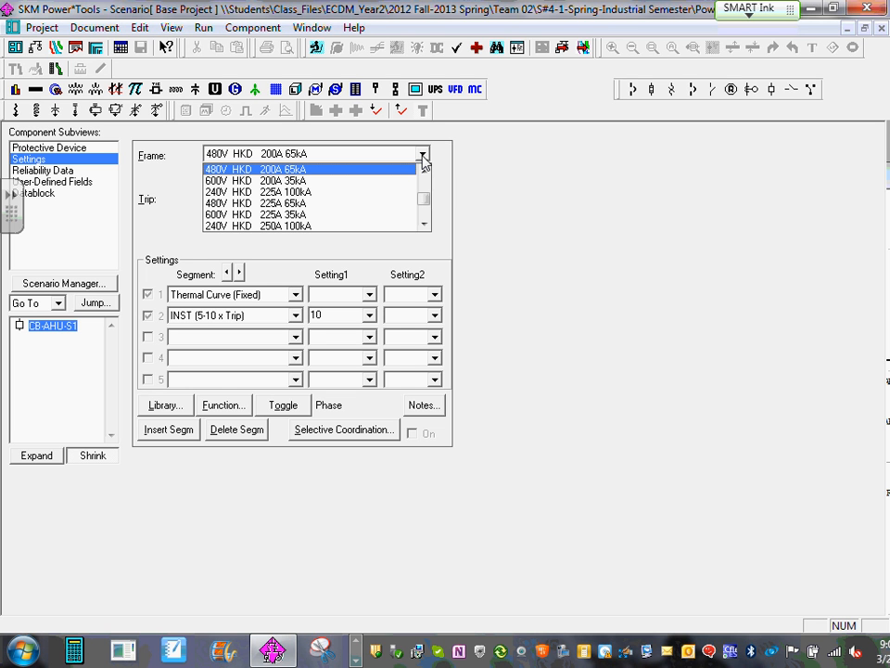
left_click(423, 158)
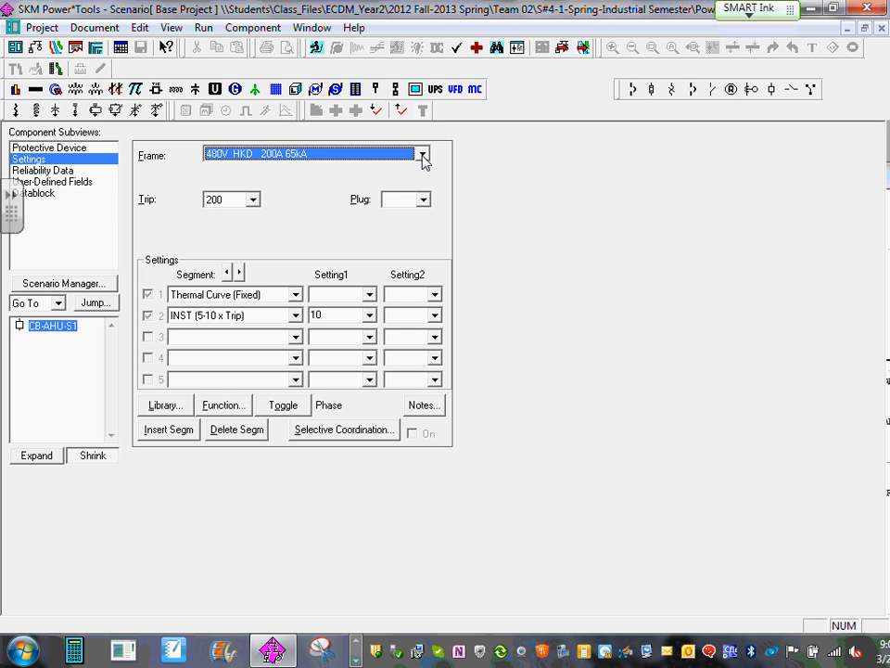
left_click(252, 200)
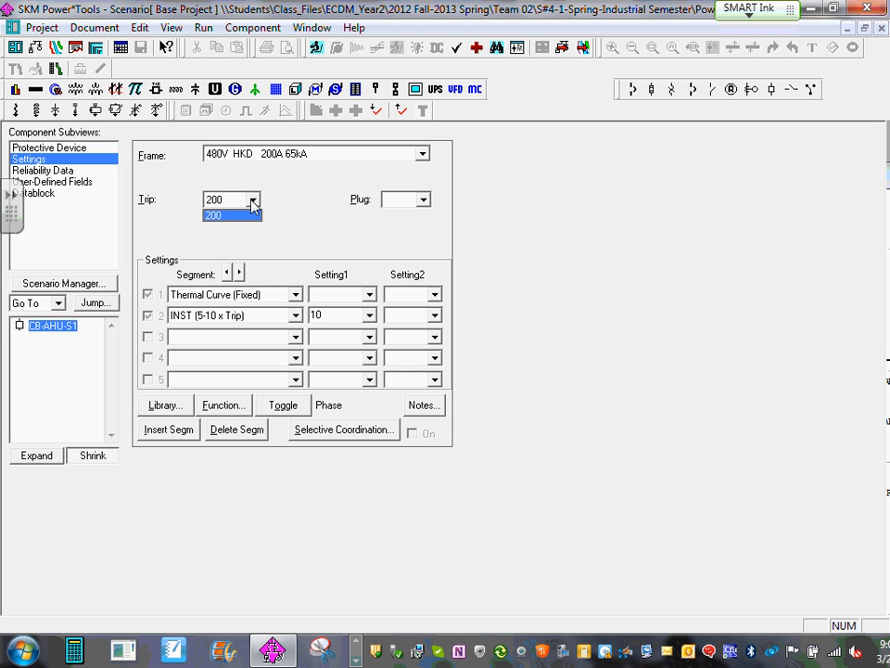
left_click(253, 200)
left_click(423, 200)
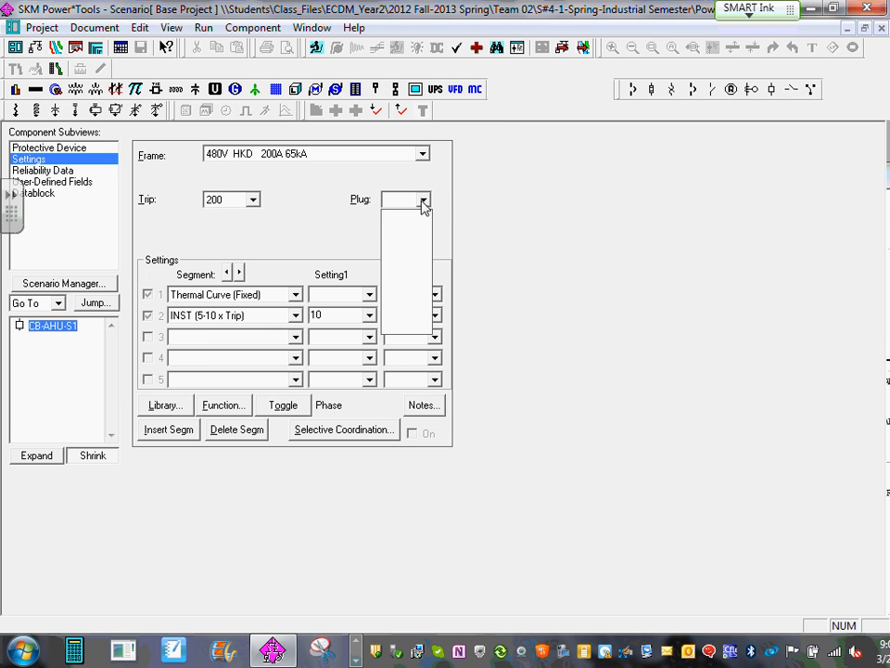
left_click(423, 201)
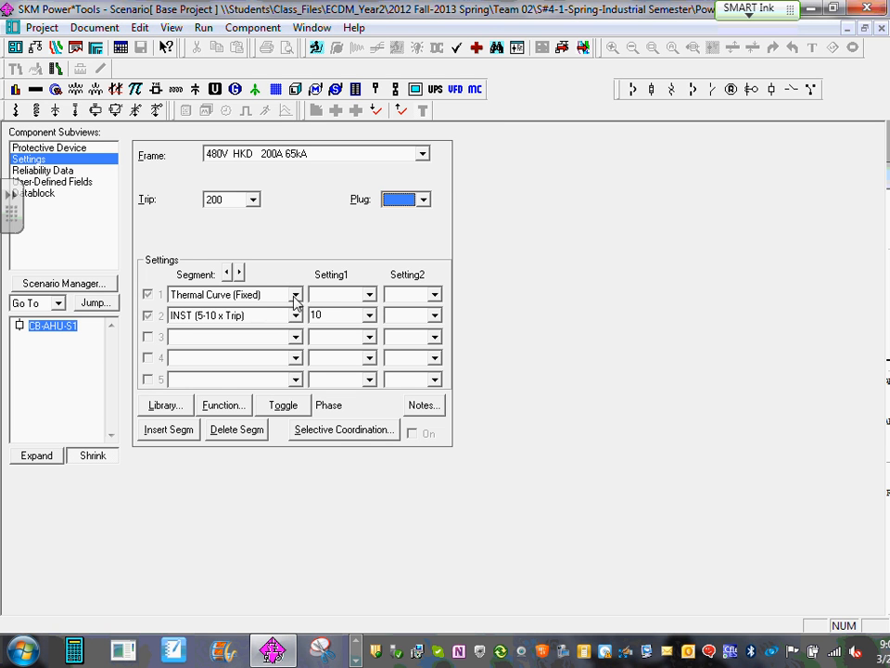
- Check the available Setting1 values for CB-AHU-S1's thermal curve and INST segments, then return to the one-line diagram
left_click(369, 295)
left_click(369, 295)
left_click(370, 295)
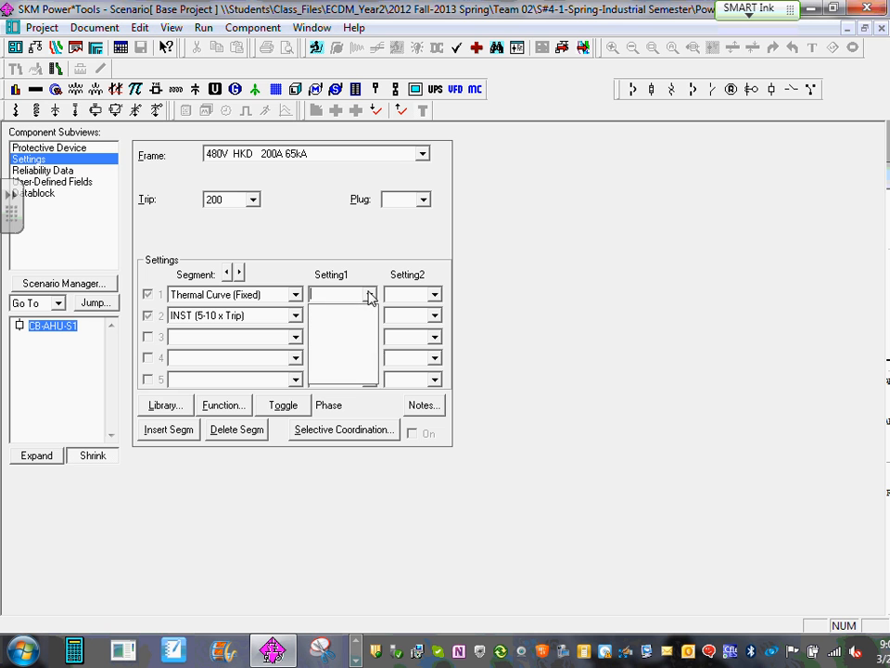
left_click(369, 295)
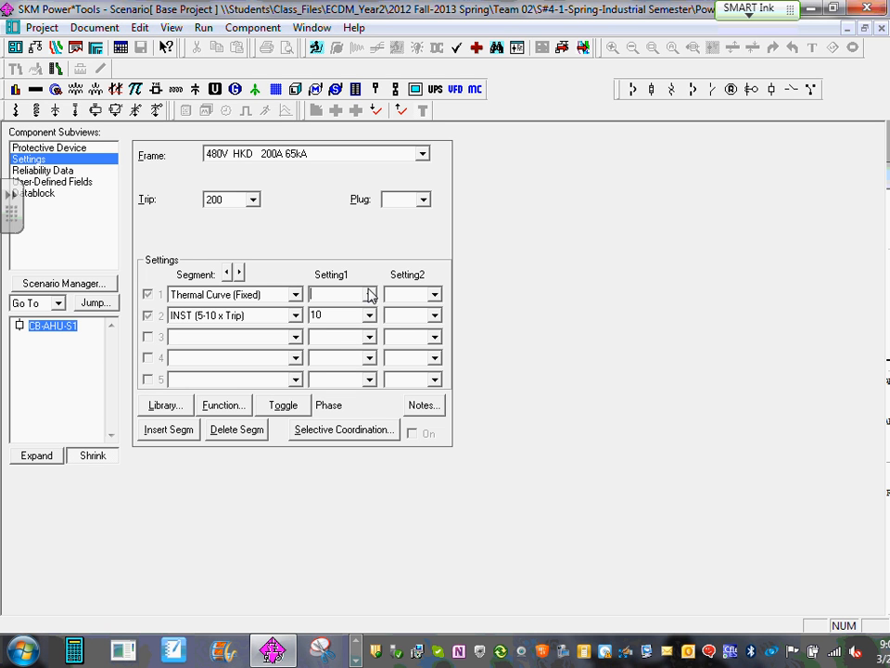
left_click(370, 317)
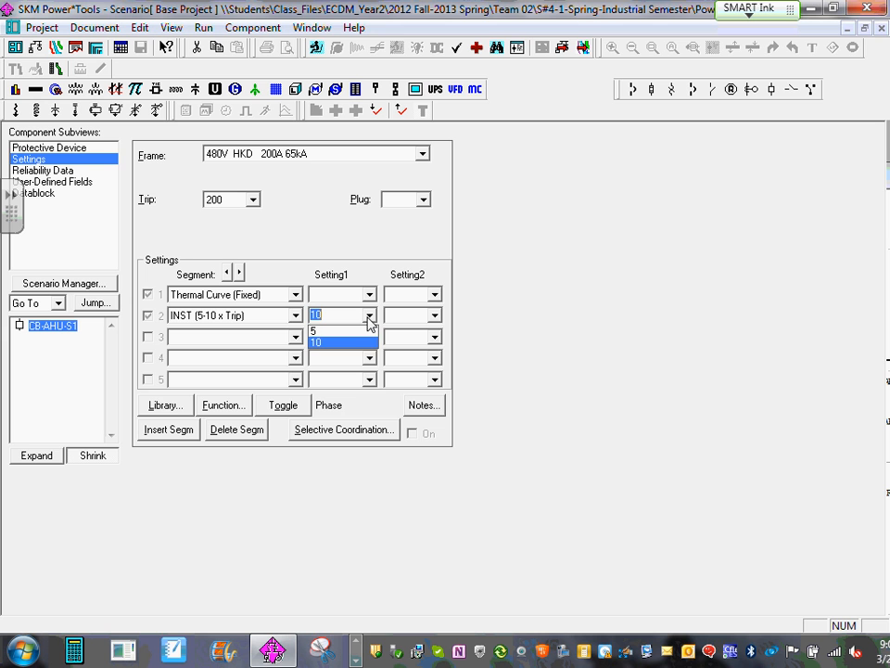
left_click(325, 230)
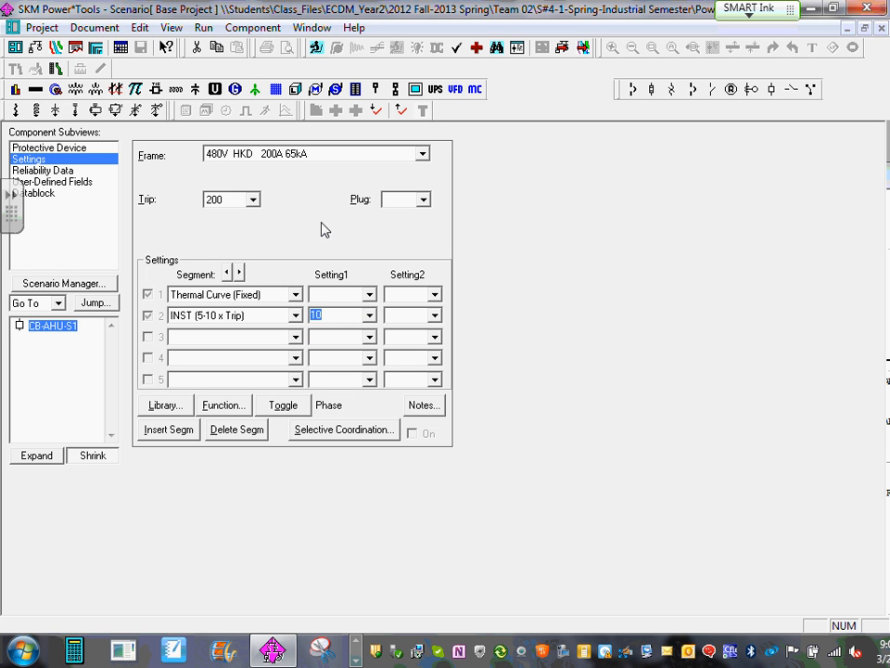
left_click(881, 28)
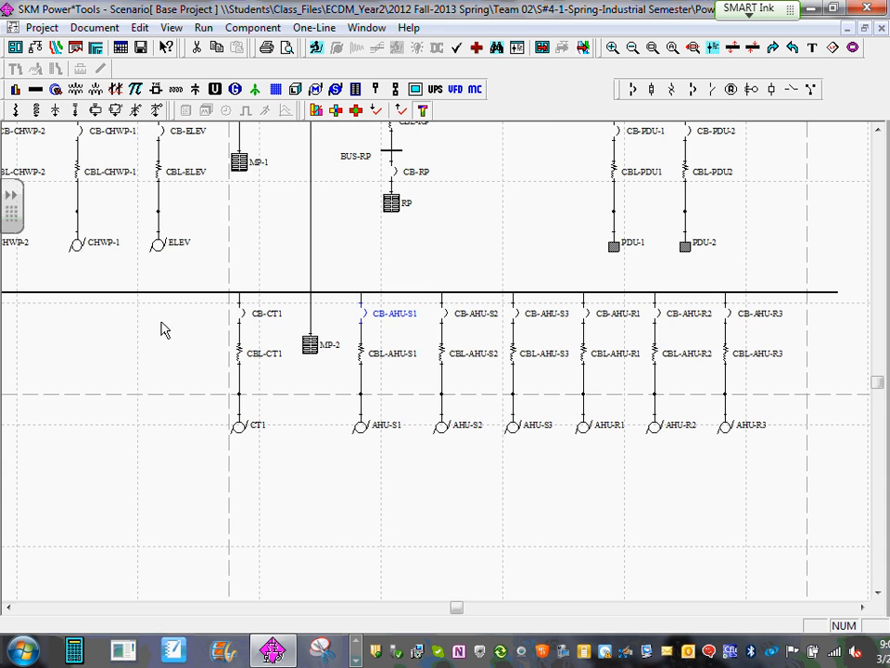
- Copy the component data of breaker CB-AHU-S1 on the one-line diagram
scroll(162, 316, "up", 1)
left_click_drag(161, 317, 277, 357)
scroll(280, 377, "down", 5)
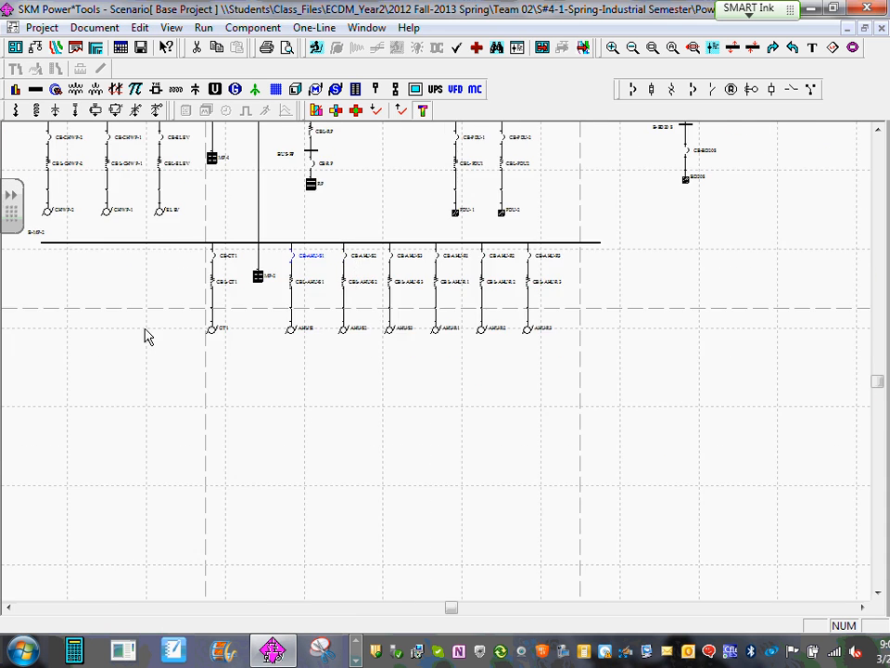
left_click_drag(144, 328, 433, 516)
left_click_drag(205, 270, 200, 422)
scroll(201, 420, "up", 1)
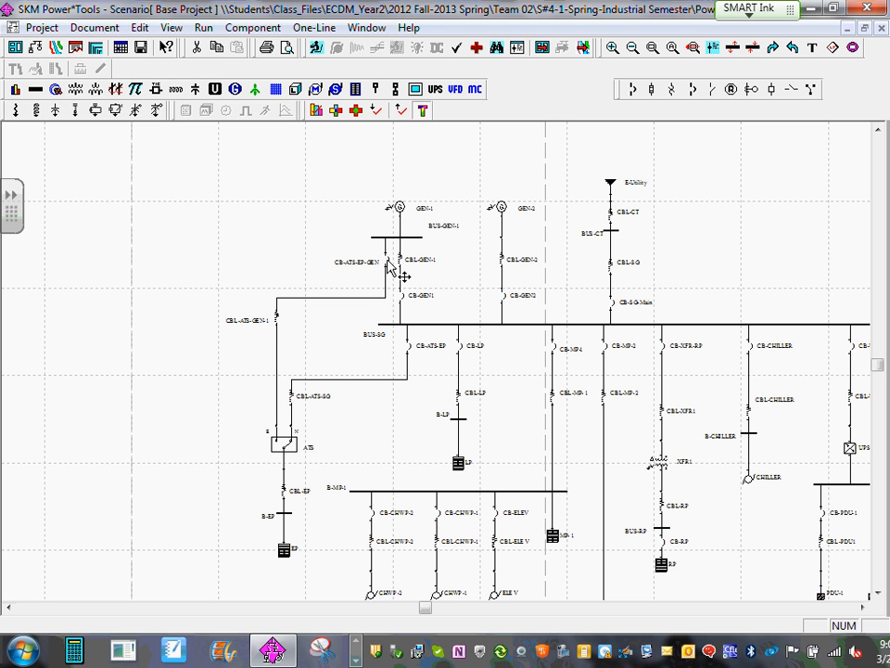
scroll(389, 261, "down", 1)
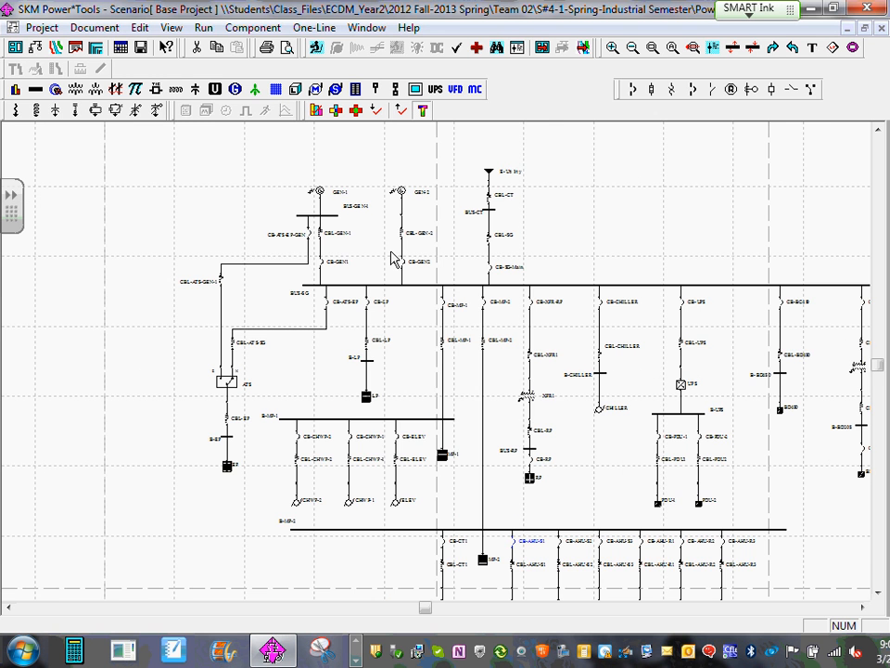
left_click_drag(540, 582, 532, 363)
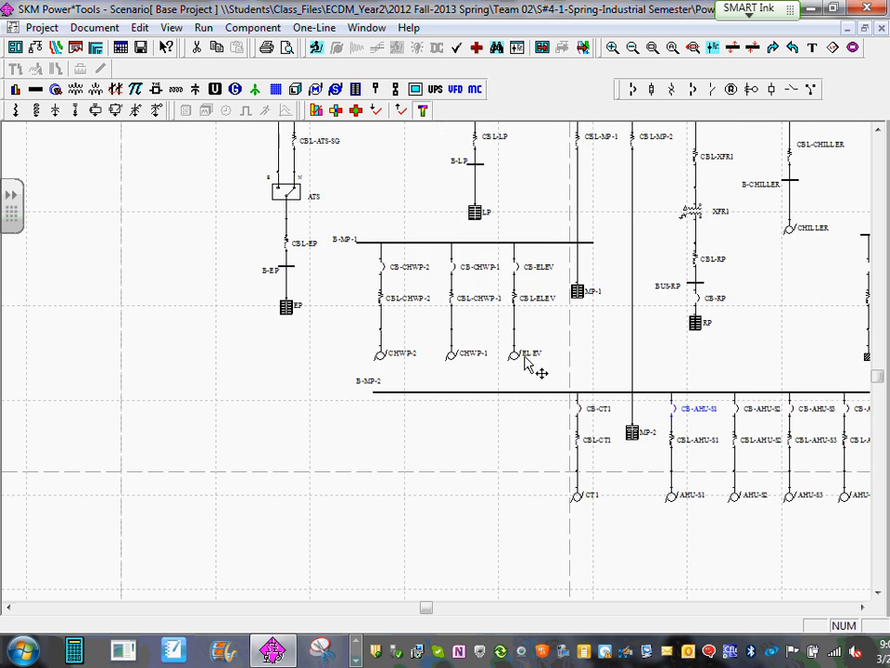
scroll(542, 329, "up", 1)
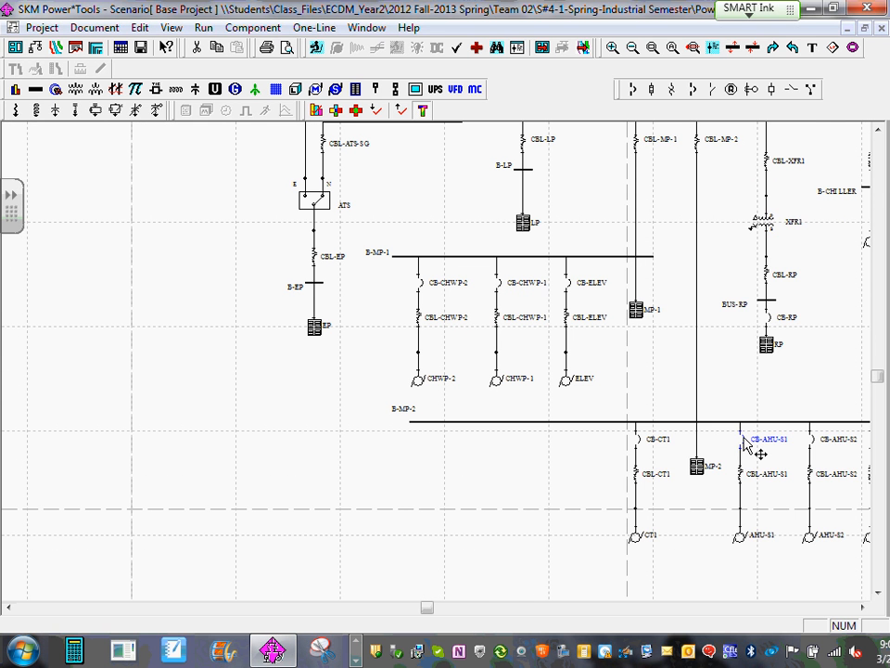
right_click(746, 446)
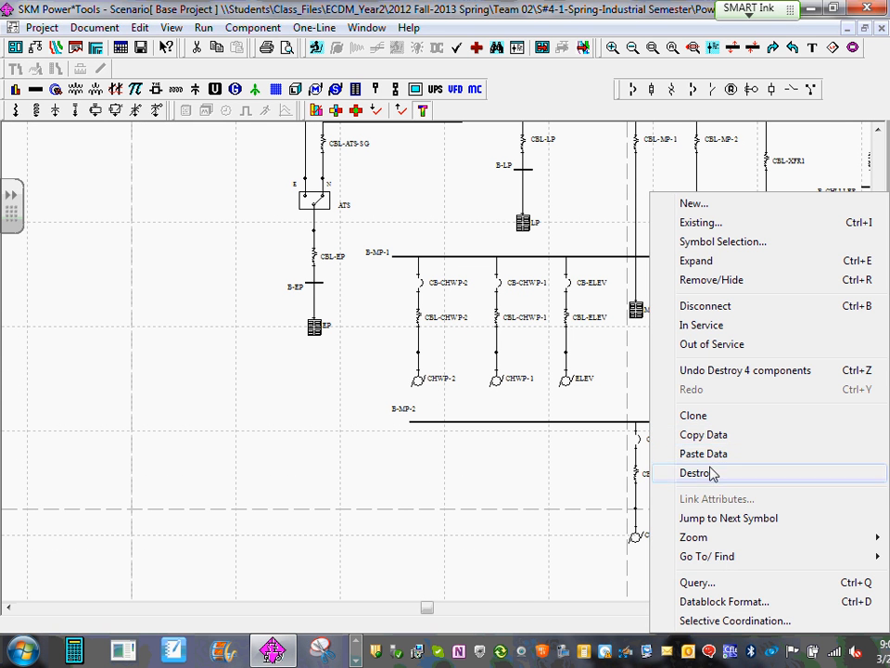
left_click(704, 433)
- Paste the copied breaker data onto CB-ATS-EP-GEN below BUS-GEN-1
scroll(366, 477, "down", 5)
scroll(139, 251, "up", 1)
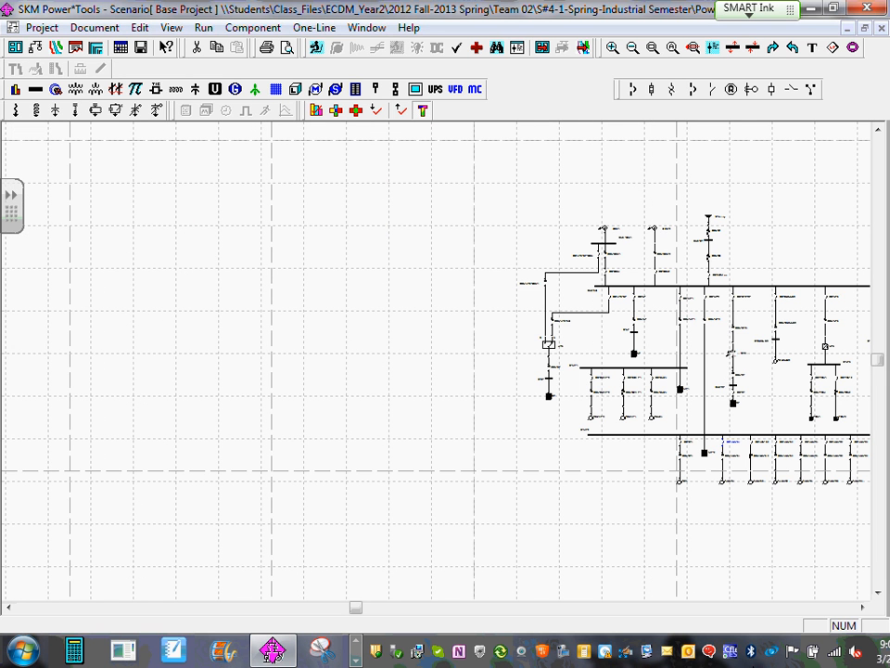
scroll(530, 257, "up", 6)
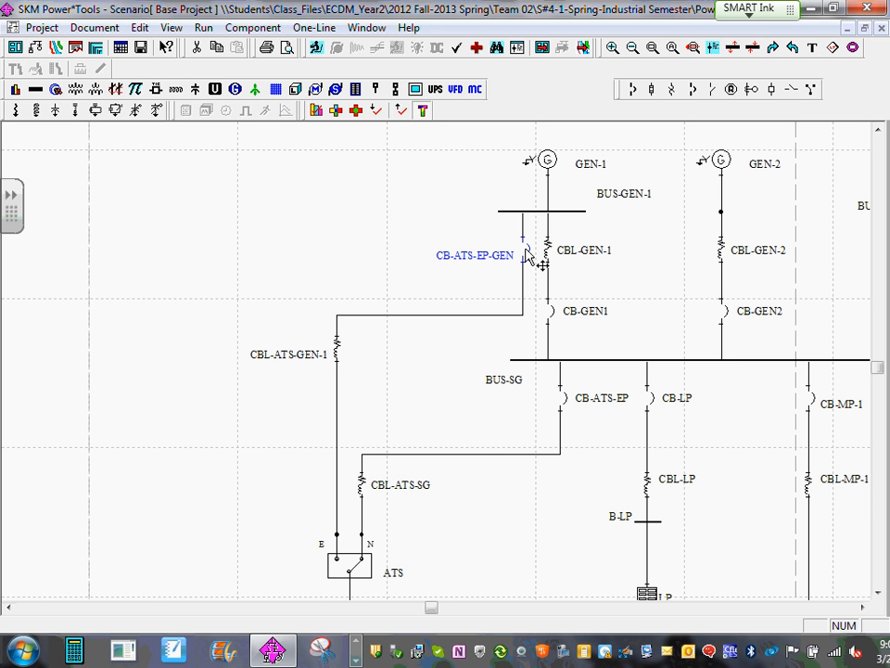
right_click(526, 255)
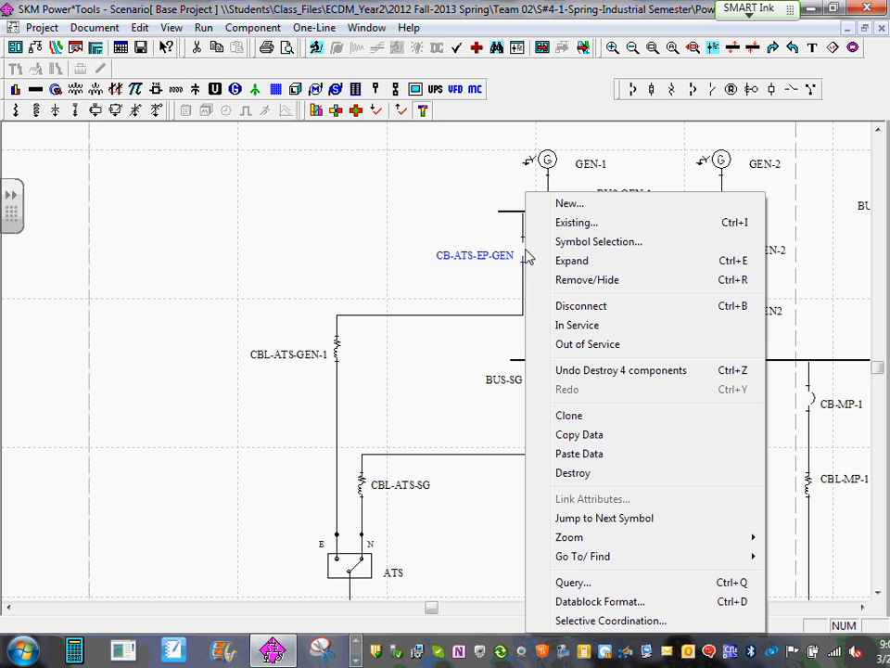
left_click(585, 454)
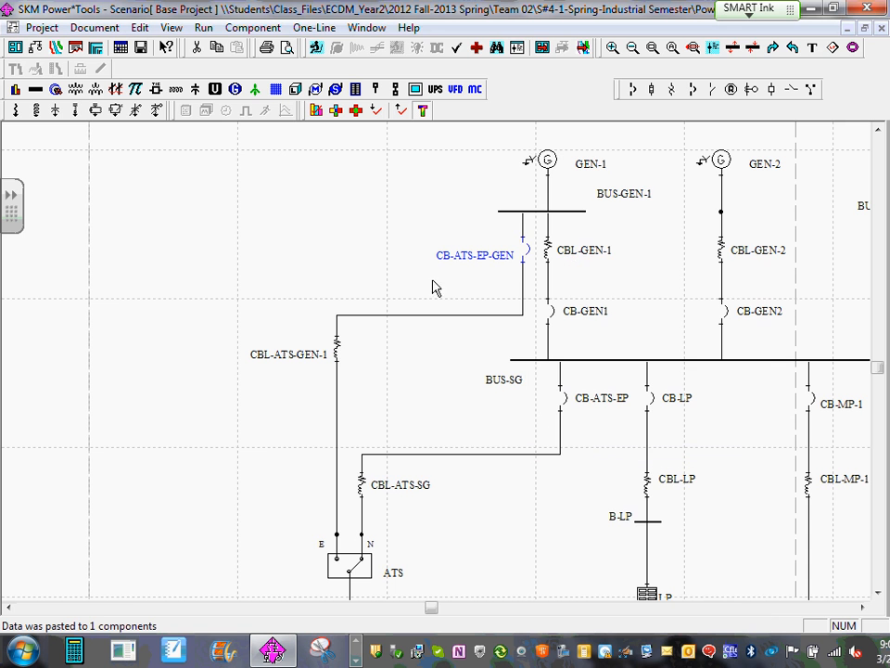
- Set the frame of breaker CB-ATS-EP-GEN to 480V HKD 100A 65kA
double_click(521, 255)
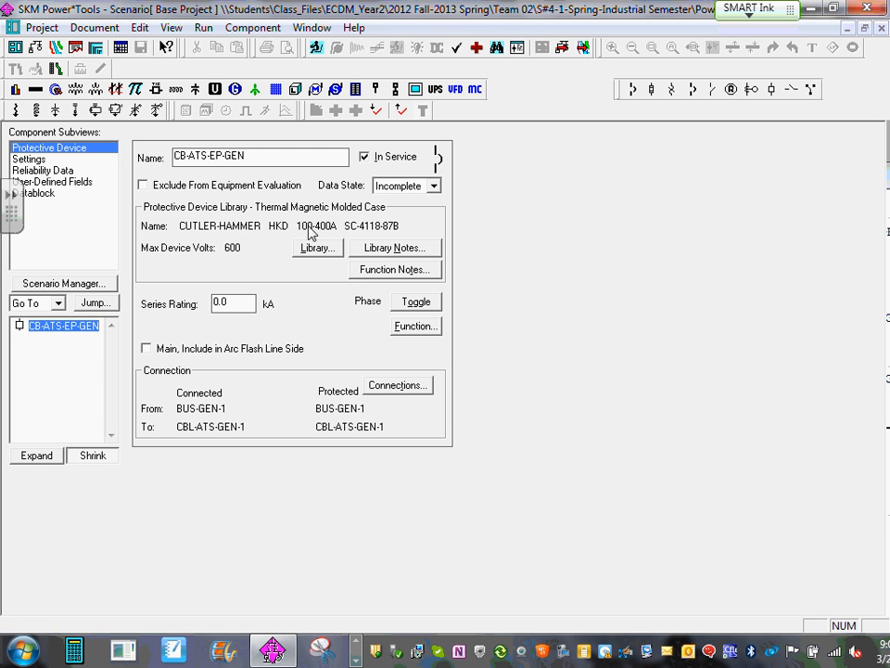
left_click(33, 160)
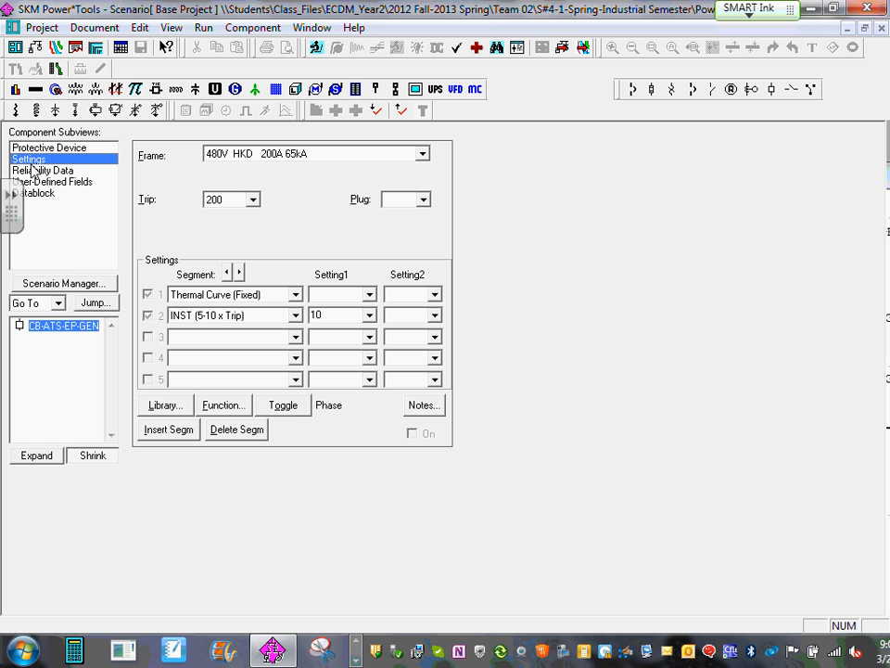
left_click(423, 155)
left_click(423, 172)
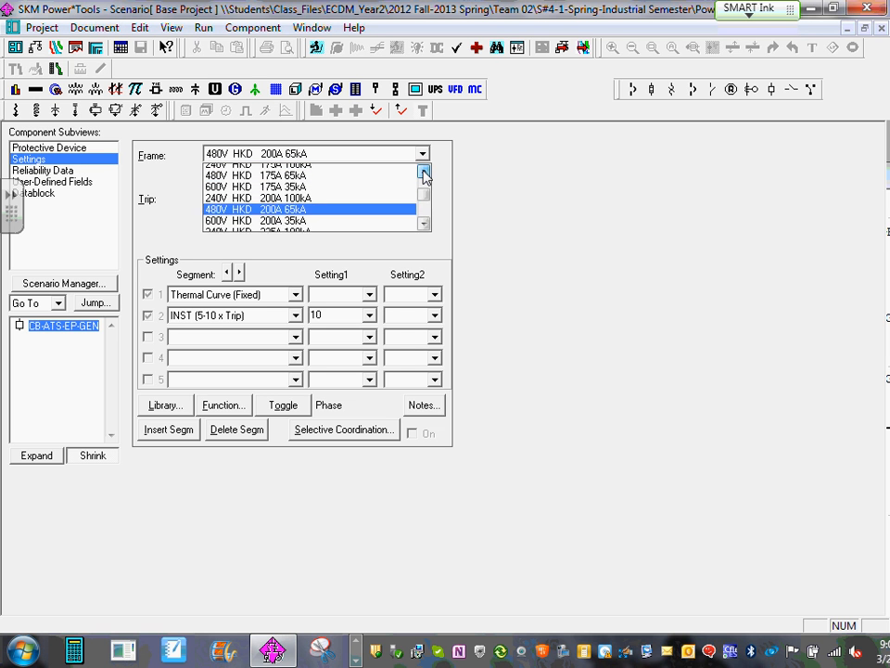
left_click_drag(423, 171, 423, 172)
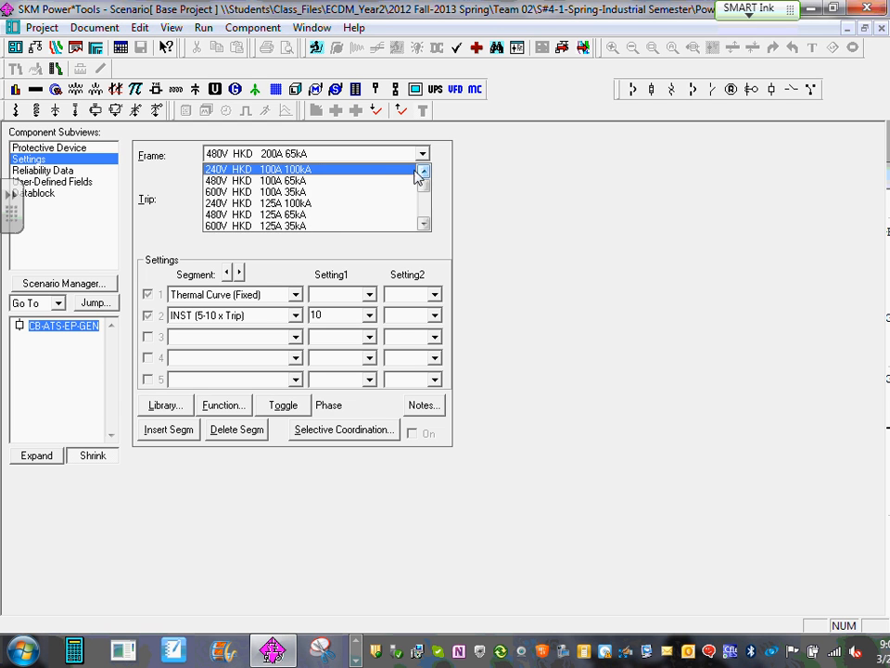
left_click(343, 182)
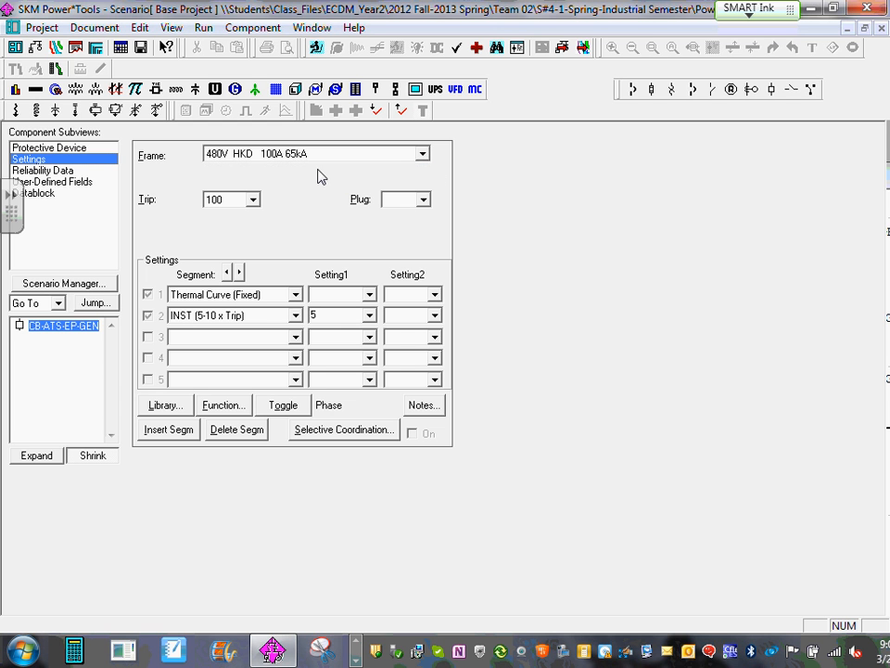
- Set Setting1 of CB-ATS-EP-GEN's INST (5-10 x Trip) segment to 10 and return to the one-line diagram
left_click(369, 315)
left_click(335, 342)
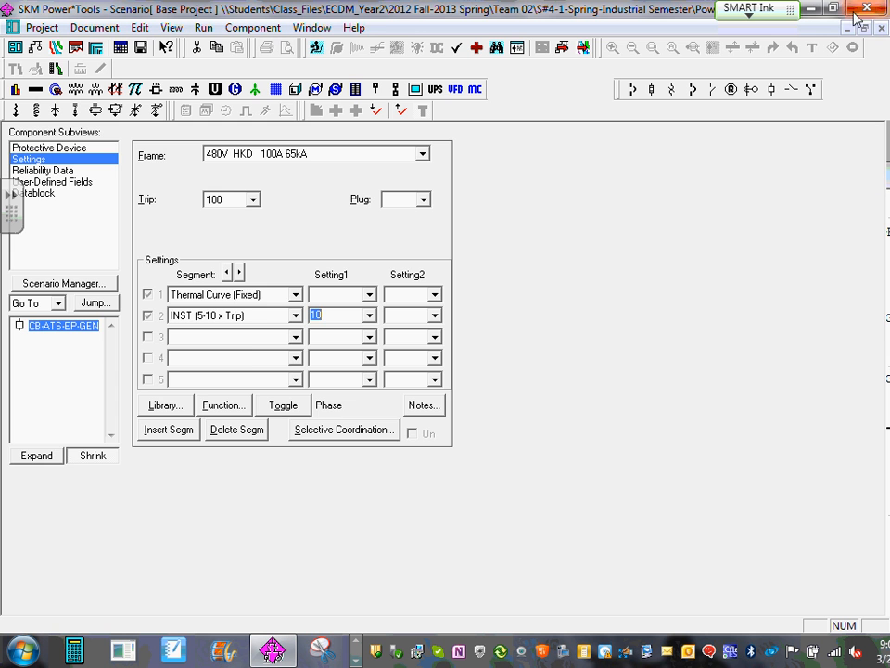
left_click(882, 28)
- Run the balanced system studies with Demand Load, Load Flow and Comprehensive SC, and dismiss the study messages
scroll(399, 343, "down", 2)
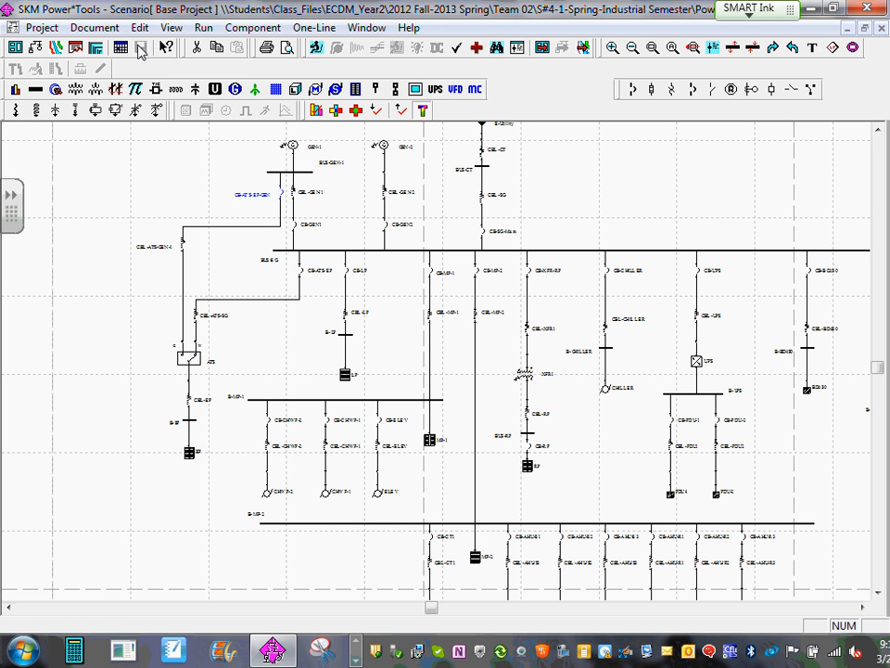
left_click(203, 28)
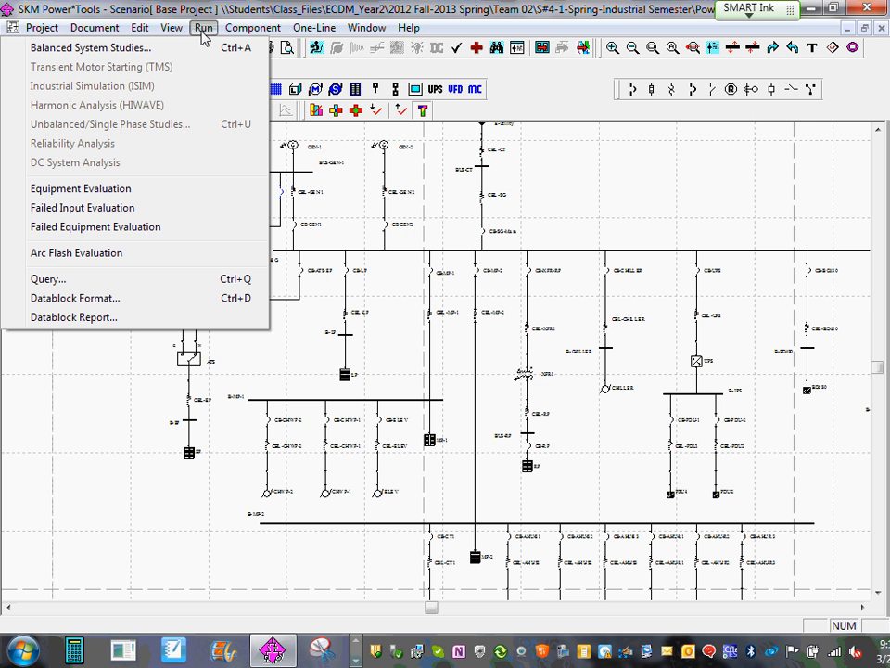
left_click(158, 48)
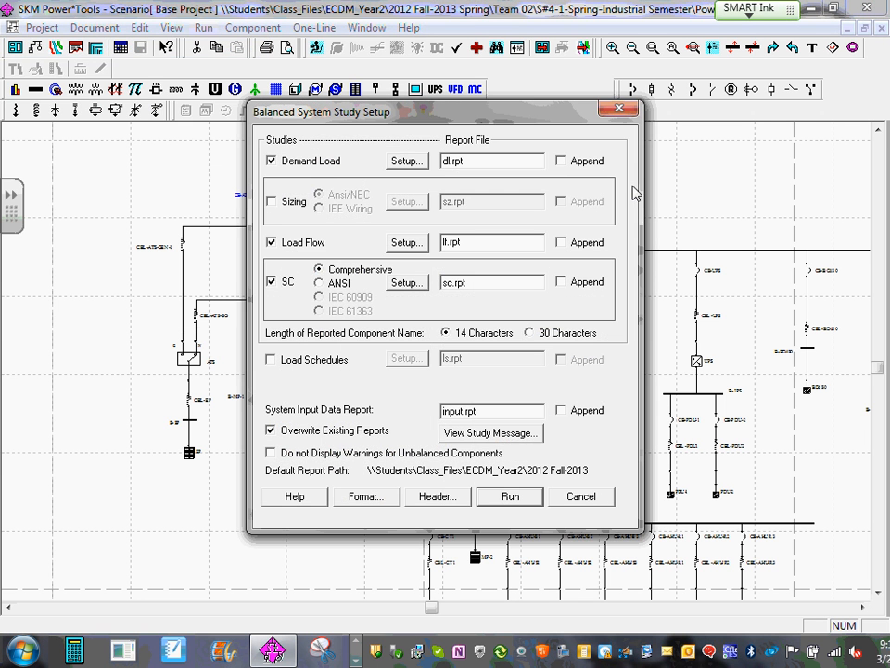
left_click(519, 499)
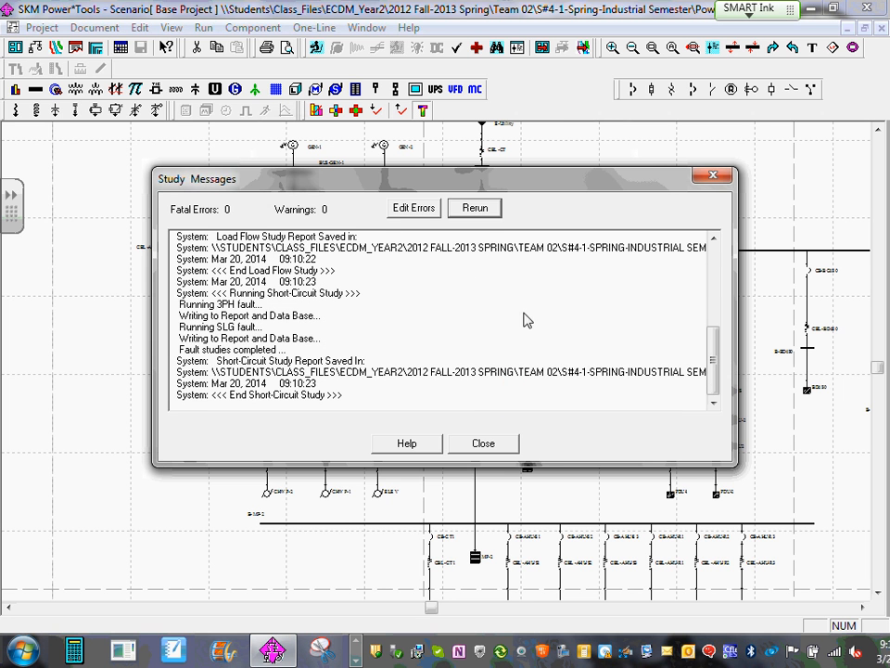
left_click(488, 444)
- Run the arc flash evaluation, accepting the existing study options
left_click(204, 29)
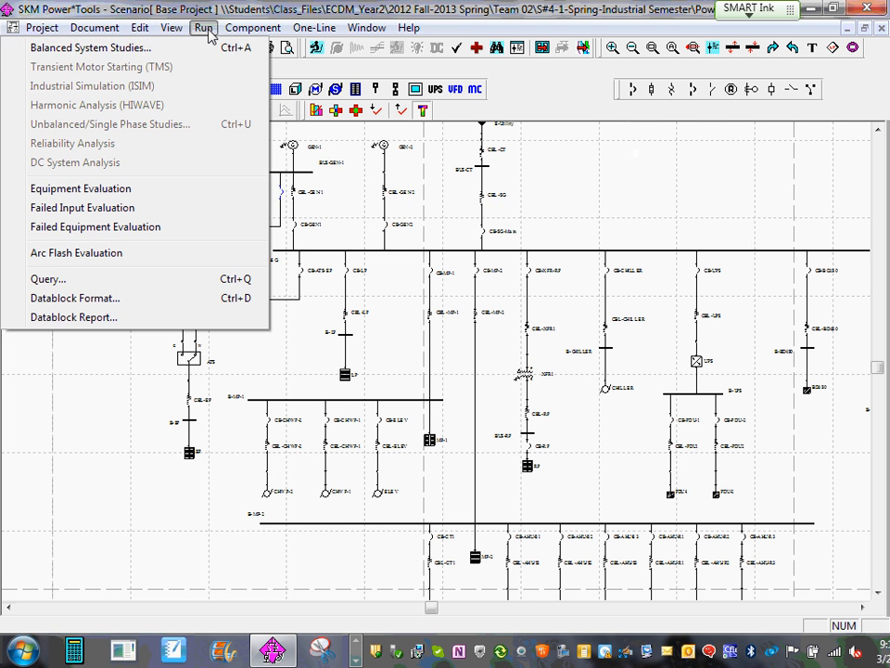
left_click(88, 253)
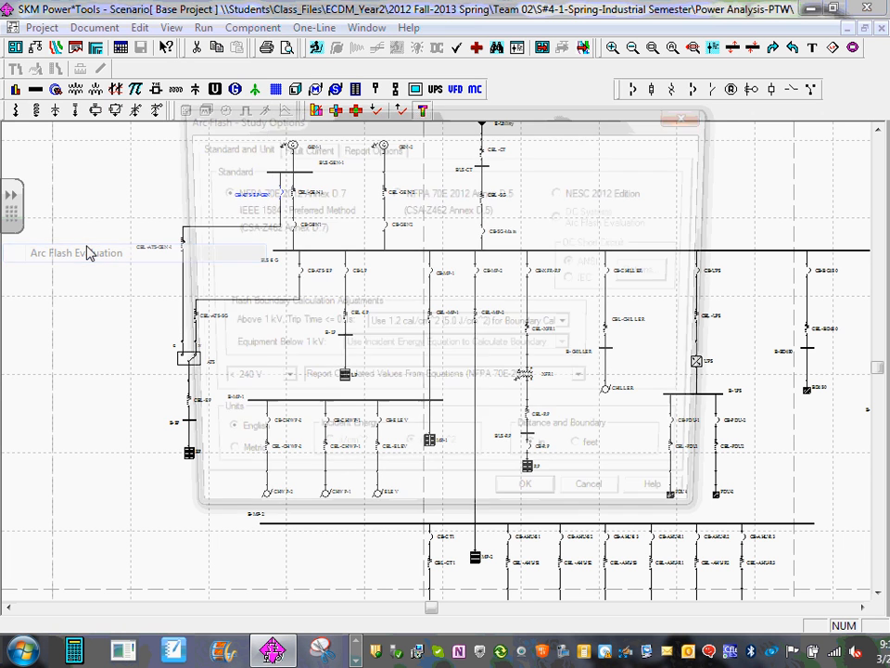
left_click(534, 506)
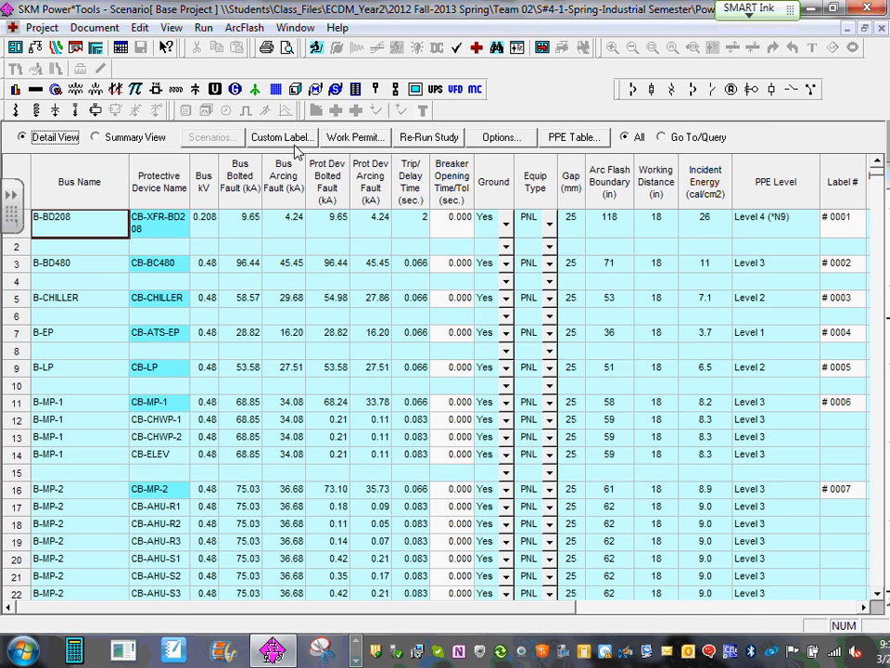
- Generate a print preview of the custom flash hazard labels for all listed buses
left_click(292, 144)
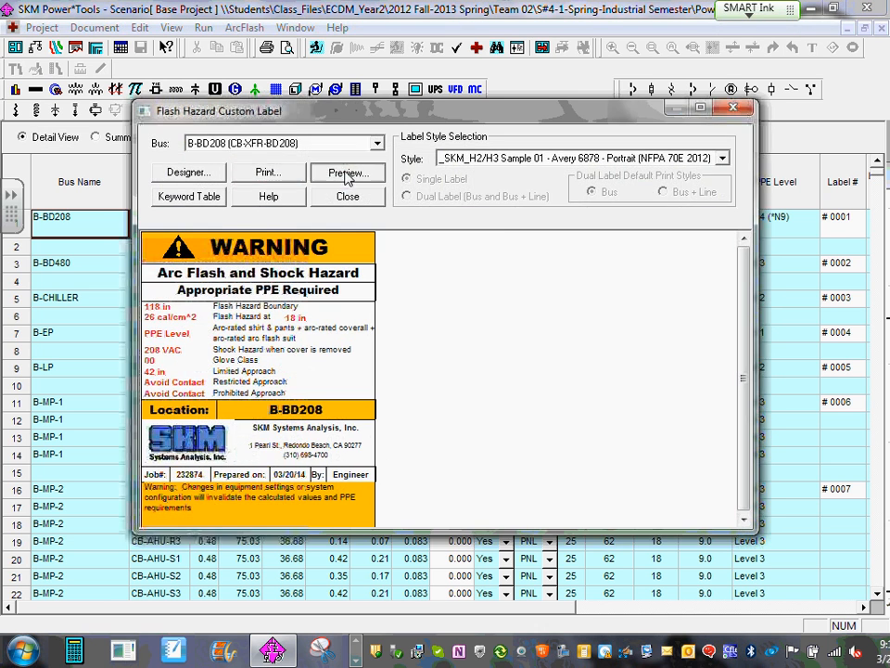
left_click(342, 172)
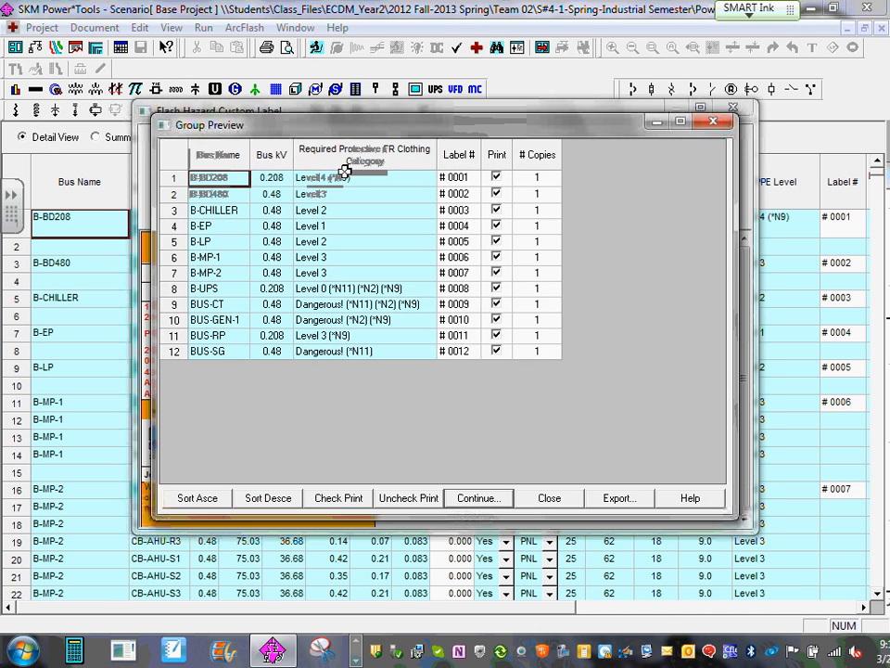
left_click(486, 498)
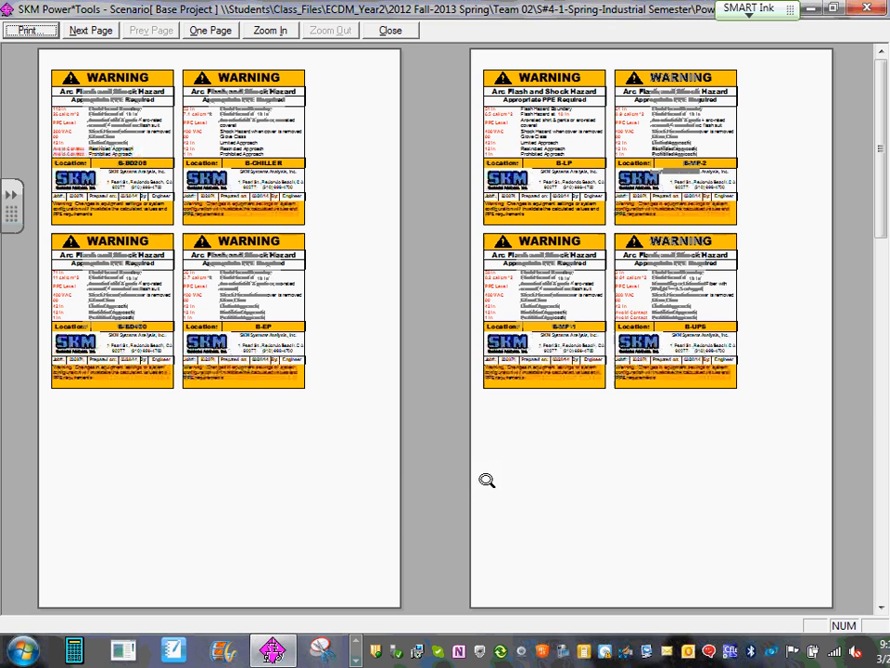
- Read the enlarged arc flash labels page by page, from B-BD208 to BUS-SG, and return to the one-line diagram
left_click(88, 33)
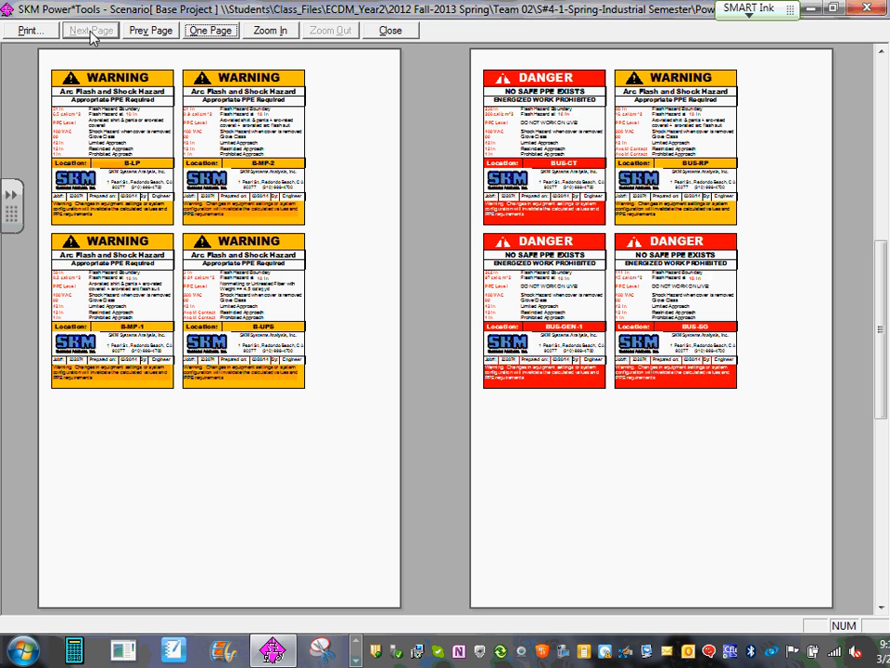
left_click(126, 67)
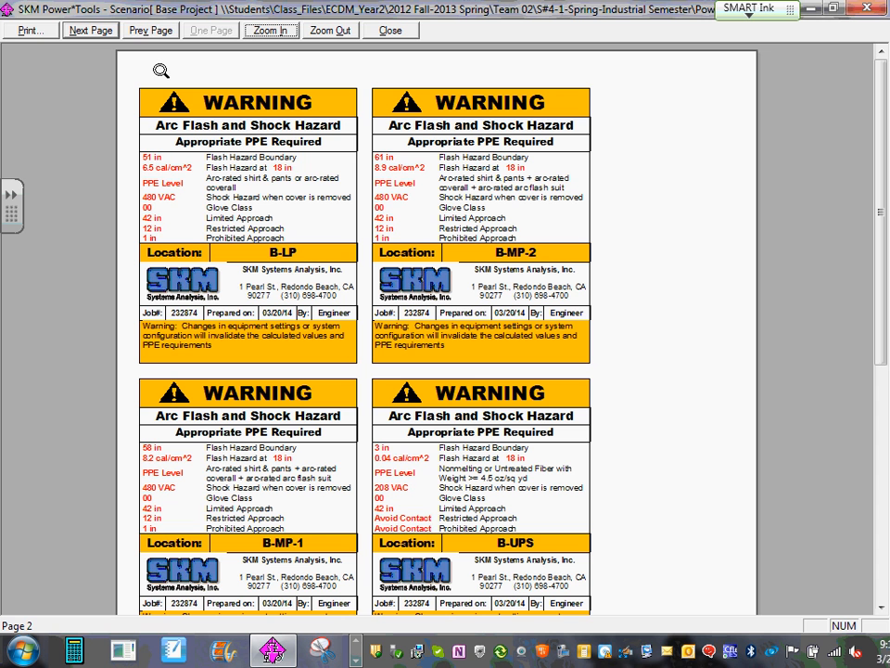
left_click(153, 32)
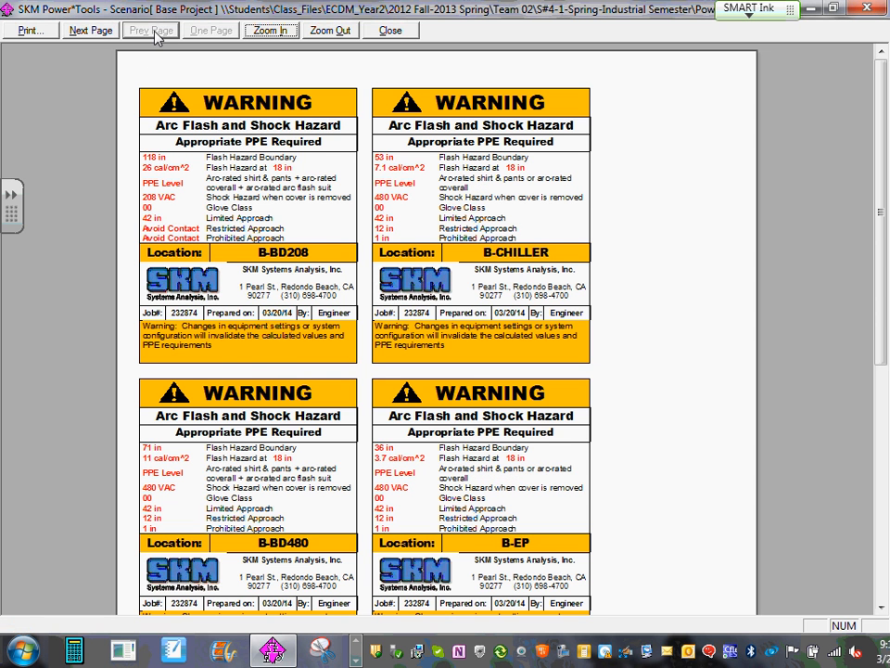
left_click(89, 30)
left_click(90, 31)
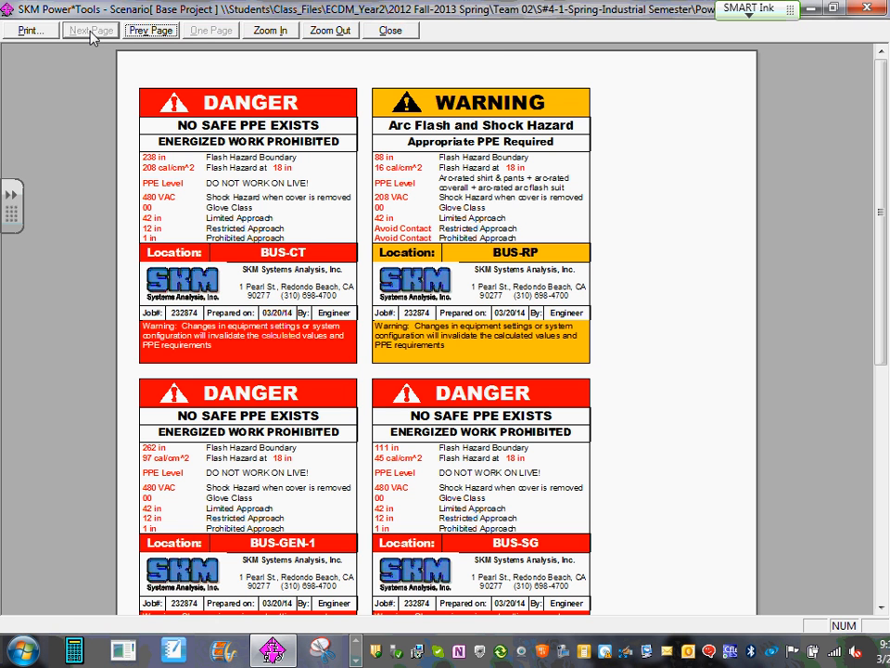
key("Escape")
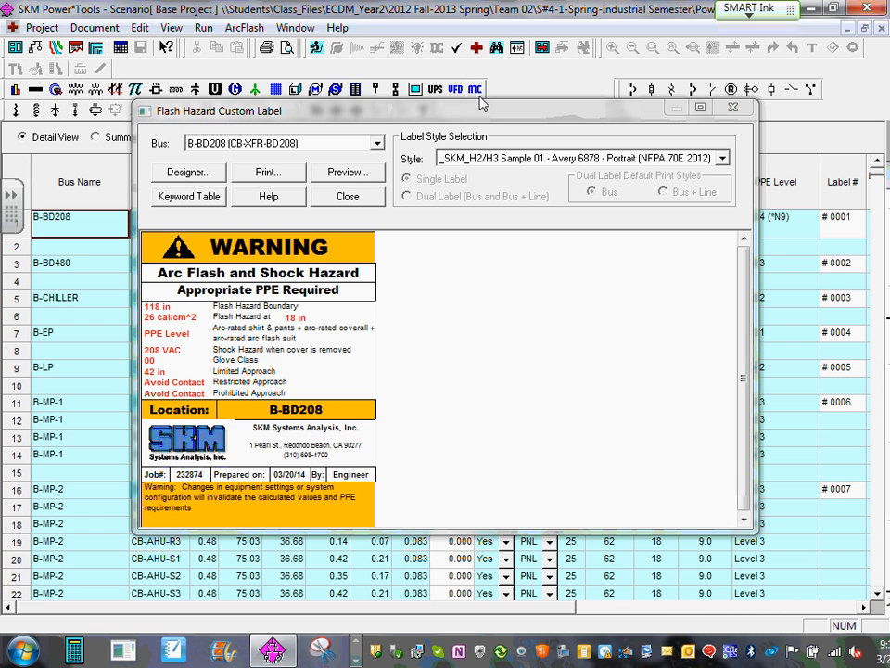
left_click(733, 107)
left_click(881, 30)
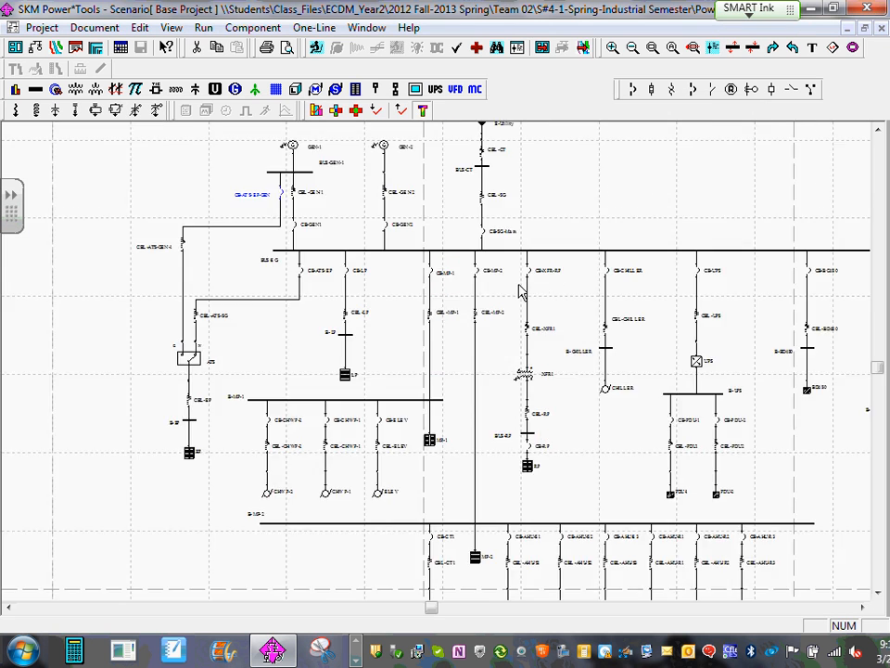
- Examine the one-line diagram from the generators and utility source down to the AHU motor branches below B-MP-2
scroll(467, 345, "up", 1)
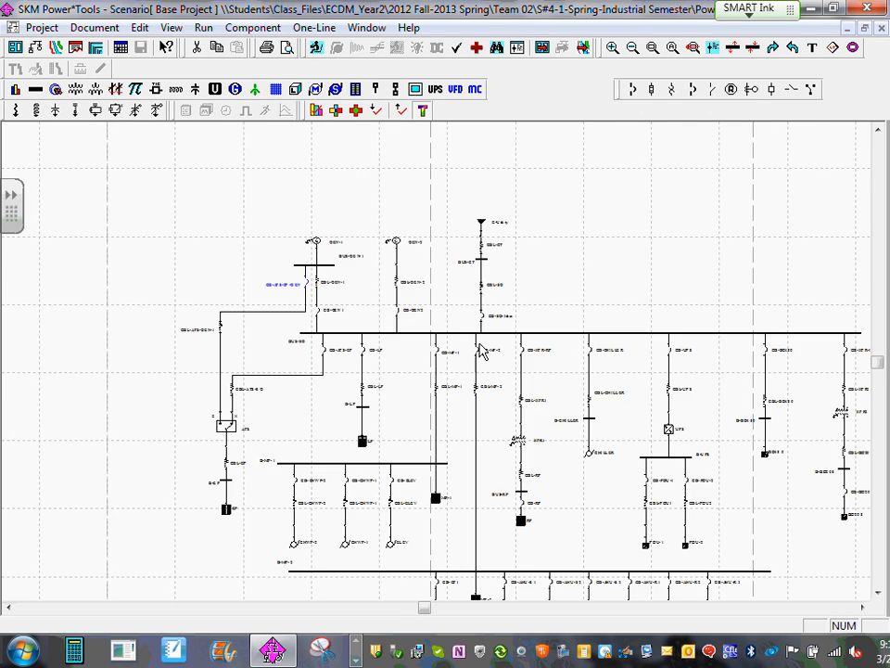
left_click_drag(478, 344, 435, 253)
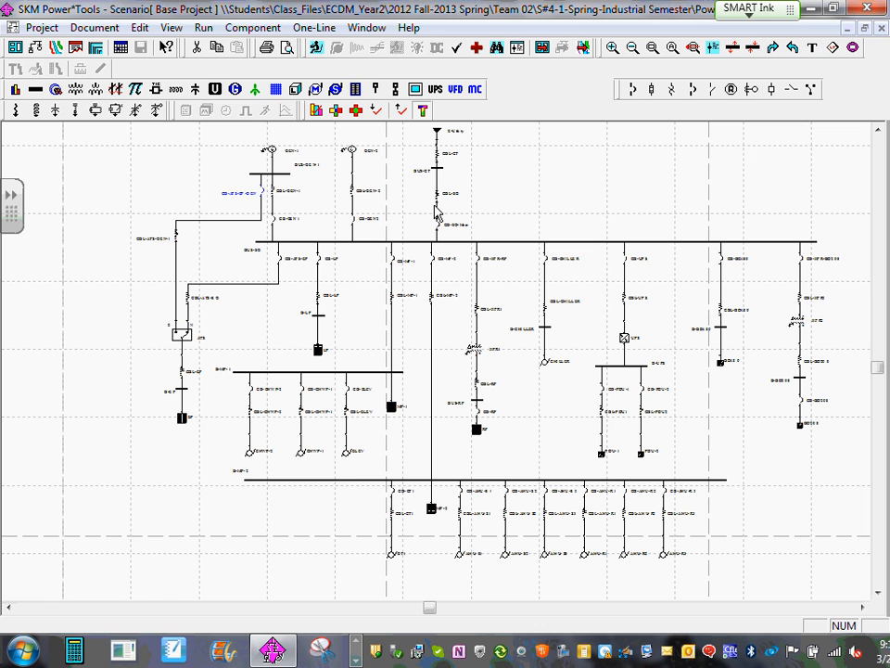
left_click(532, 196)
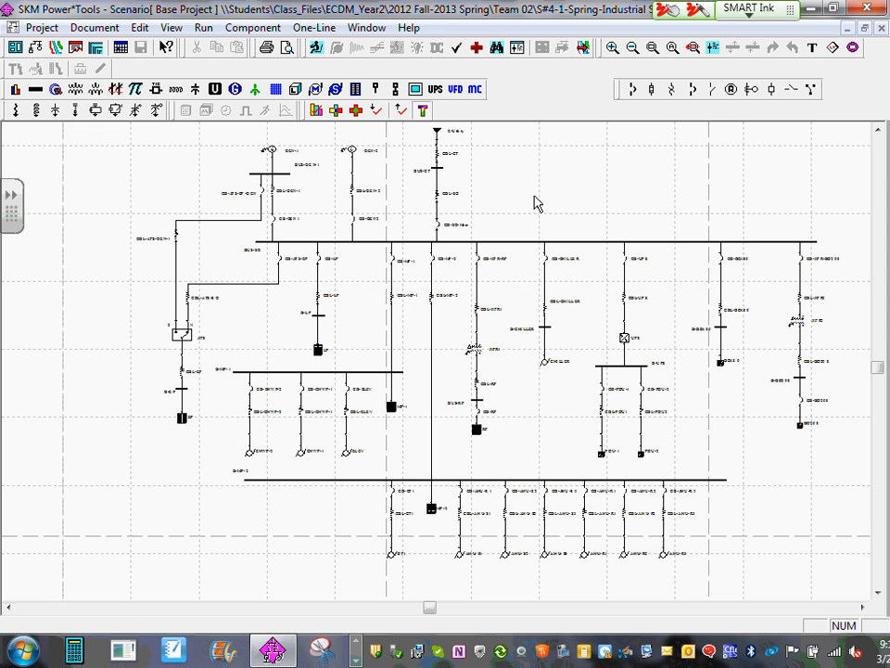
scroll(485, 487, "up", 1)
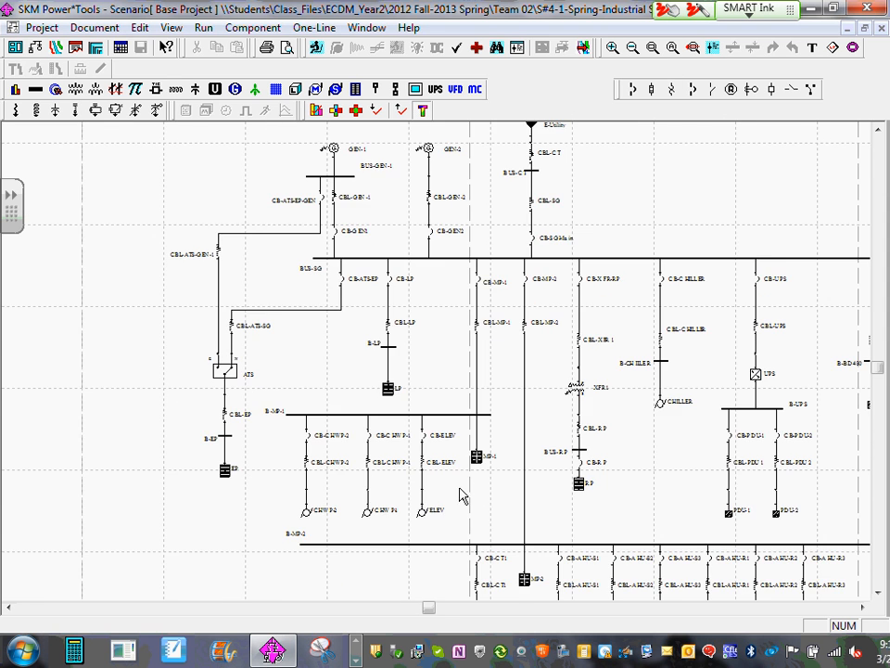
scroll(482, 492, "up", 1)
scroll(609, 490, "down", 1)
left_click_drag(639, 516, 377, 405)
scroll(384, 475, "up", 1)
scroll(402, 499, "up", 1)
left_click_drag(402, 499, 360, 352)
scroll(360, 352, "up", 1)
scroll(445, 508, "up", 1)
scroll(464, 520, "up", 1)
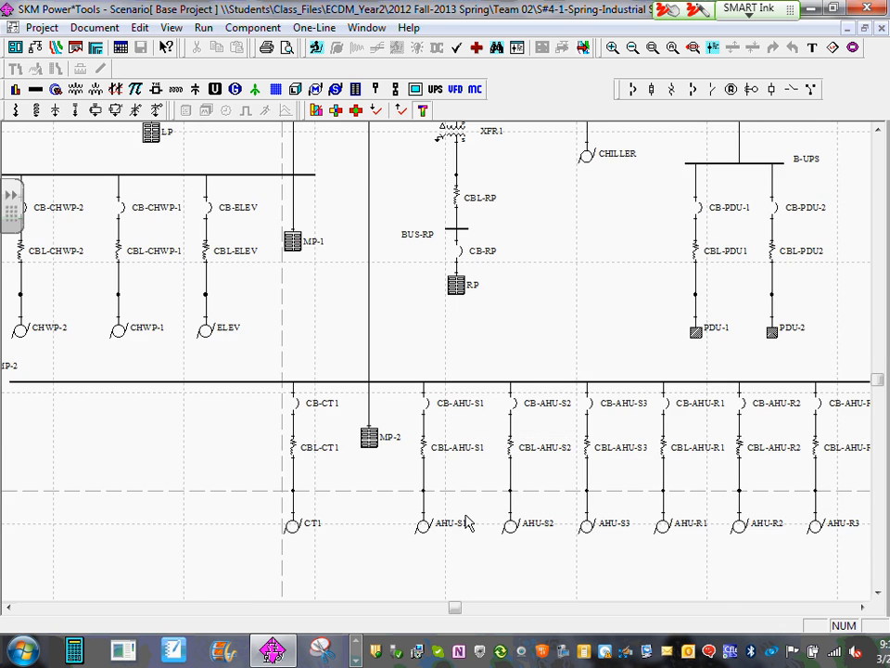
scroll(463, 463, "down", 2)
left_click_drag(442, 282, 527, 508)
scroll(511, 442, "down", 1)
left_click_drag(453, 300, 513, 379)
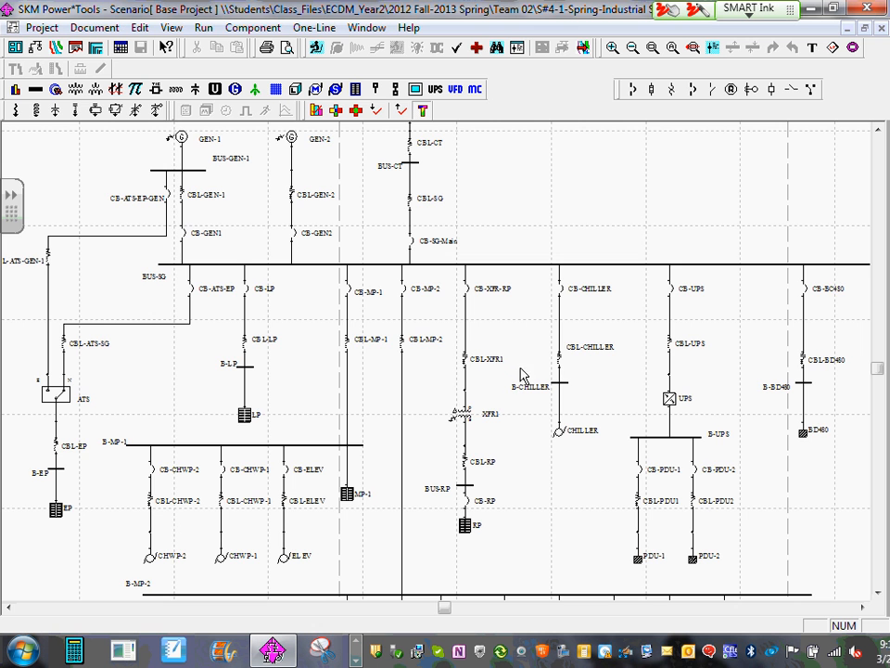
left_click_drag(538, 434, 522, 358)
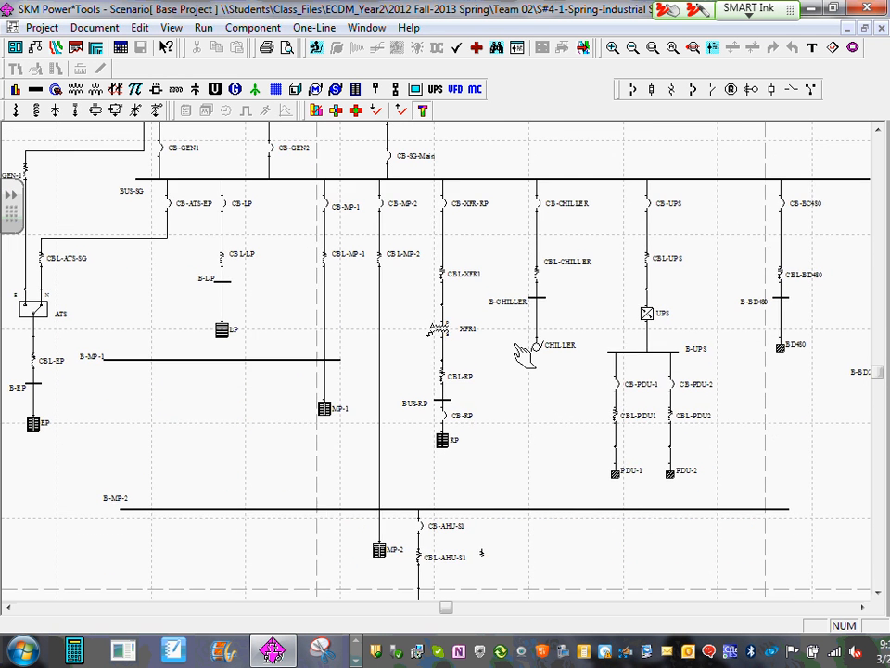
scroll(515, 353, "down", 1)
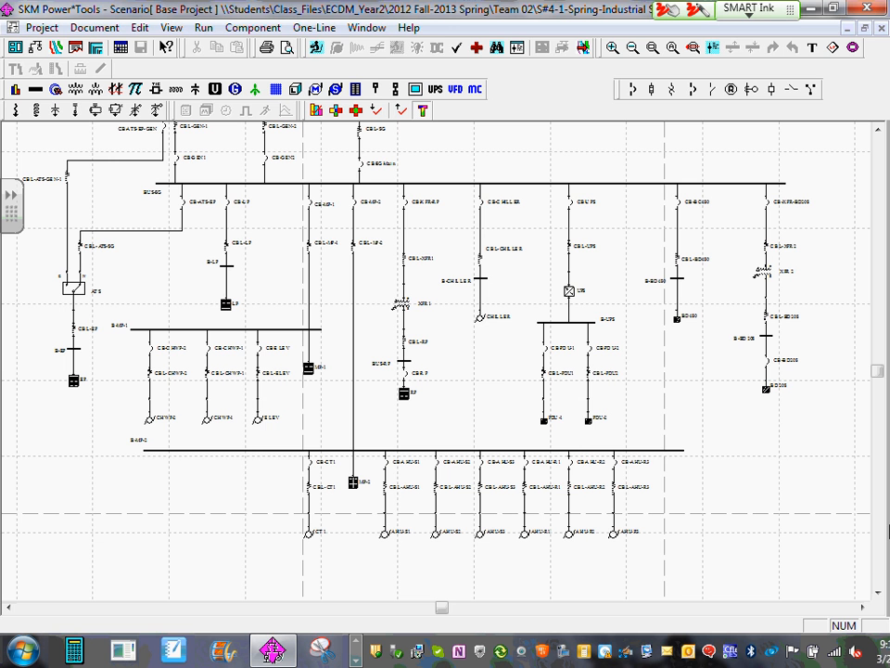
- Circle CB-SG-Main, CB-MP-2, CB-AHU-S1 and AHU-S1 in red ink and link them to trace the protection path
mouse_move(386, 148)
left_mouse_down()
mouse_move(376, 143)
mouse_move(384, 170)
mouse_move(365, 143)
left_mouse_up()
mouse_move(366, 192)
left_mouse_down()
mouse_move(354, 188)
mouse_move(378, 201)
mouse_move(367, 190)
left_mouse_up()
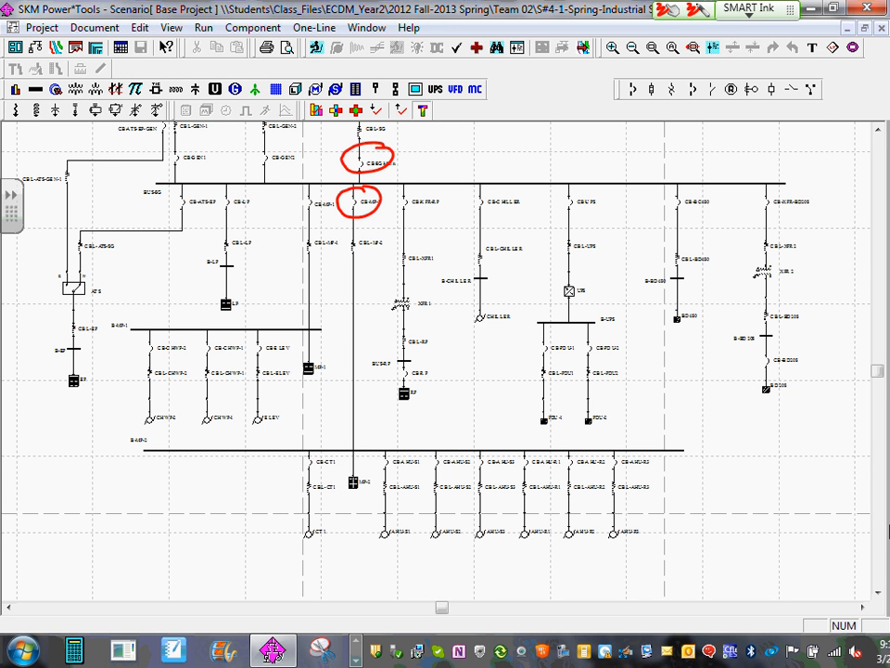
mouse_move(400, 521)
left_mouse_down()
mouse_move(374, 549)
mouse_move(406, 525)
left_mouse_up()
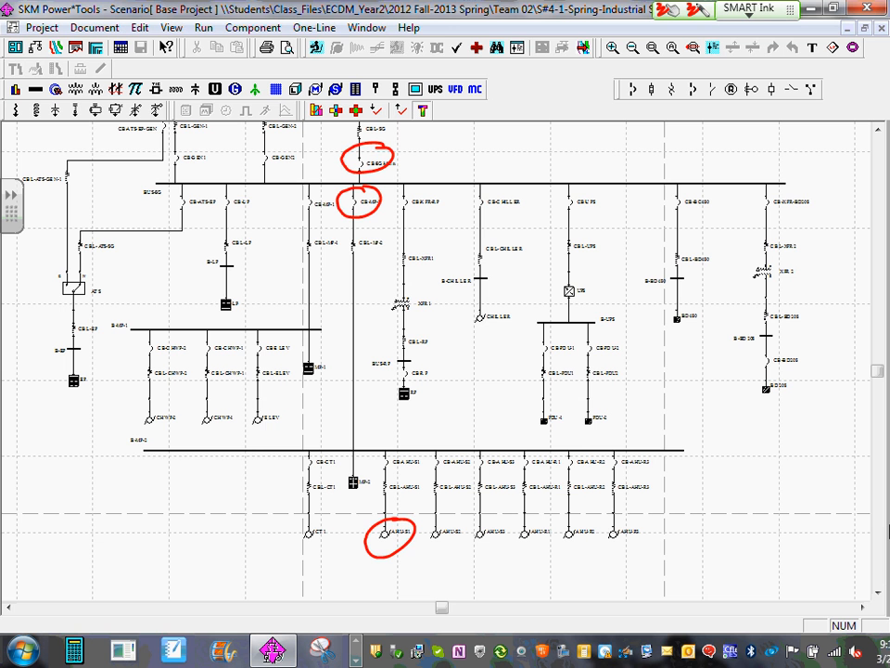
mouse_move(395, 449)
left_mouse_down()
mouse_move(375, 473)
mouse_move(397, 461)
left_mouse_up()
mouse_move(394, 148)
left_mouse_down()
mouse_move(400, 160)
mouse_move(375, 199)
mouse_move(412, 297)
mouse_move(408, 532)
left_mouse_up()
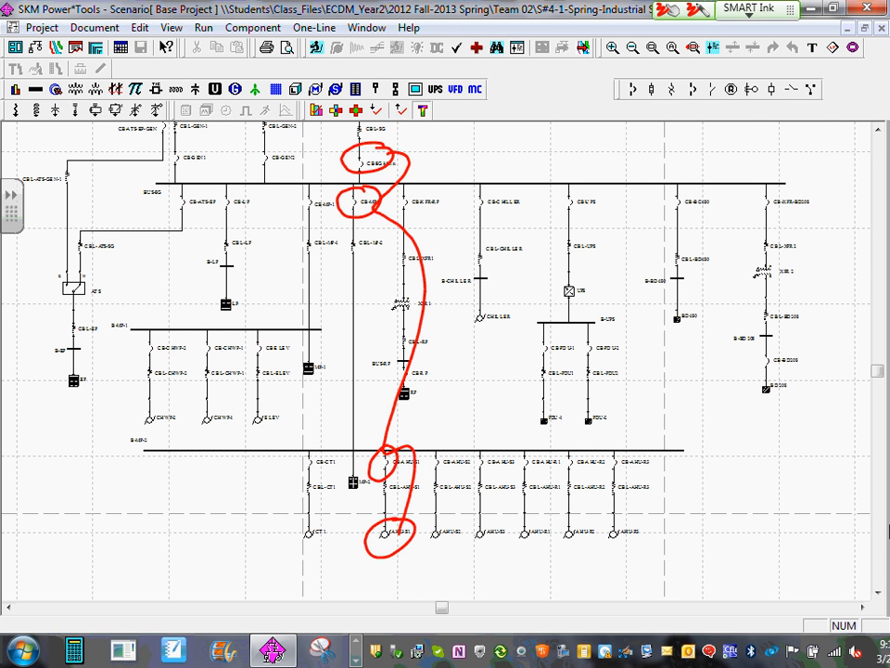
- Erase the red ink marks over the one-line diagram
scroll(426, 505, "up", 1)
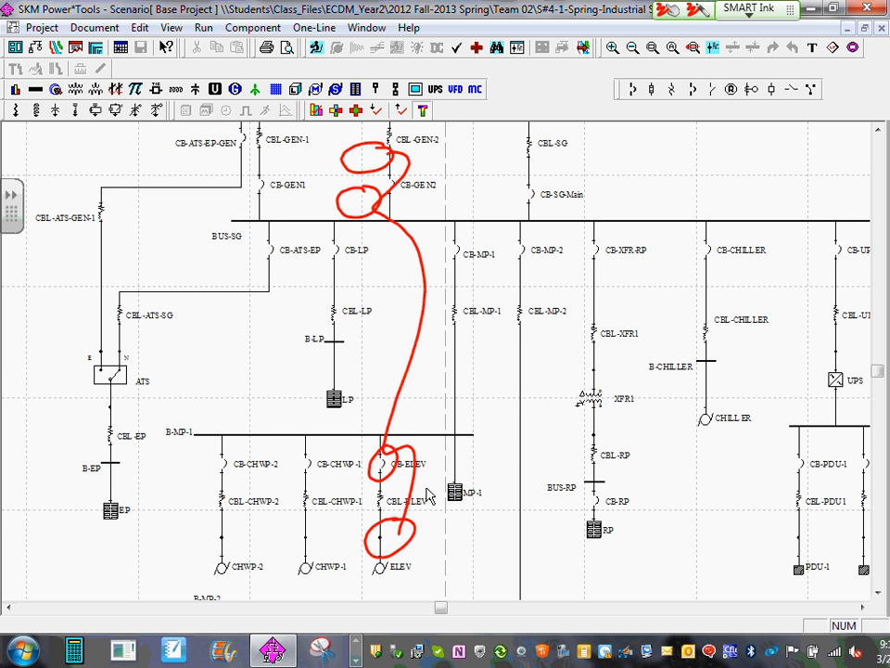
mouse_move(354, 151)
left_mouse_down()
mouse_move(415, 572)
mouse_move(395, 156)
mouse_move(325, 159)
mouse_move(355, 480)
mouse_move(457, 547)
left_mouse_up()
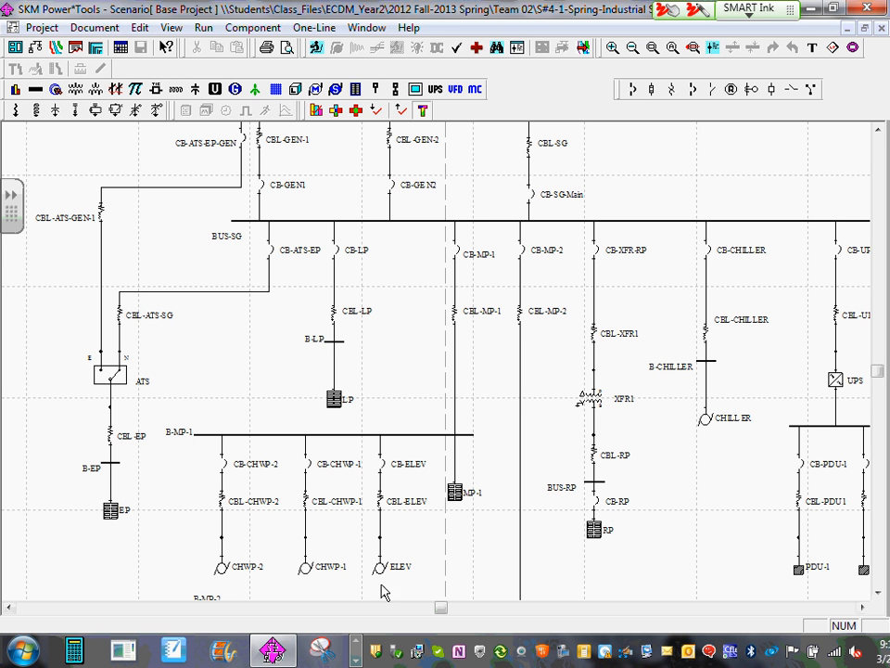
- Select motor AHU-S1 and its upstream breakers CB-AHU-S1, CB-MP-2 and CB-SG-Main together on the one-line diagram
scroll(312, 530, "down", 2)
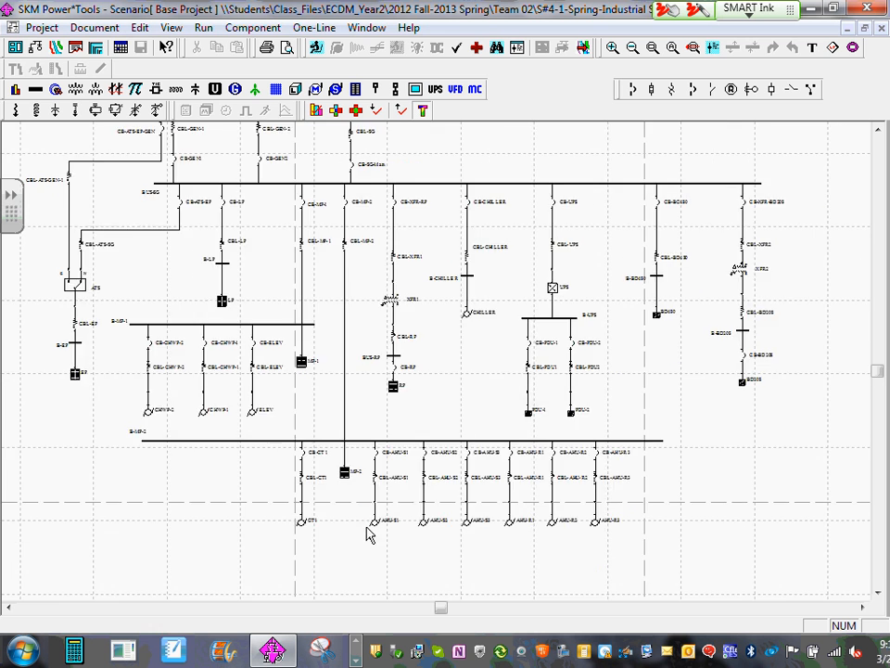
scroll(369, 535, "up", 2)
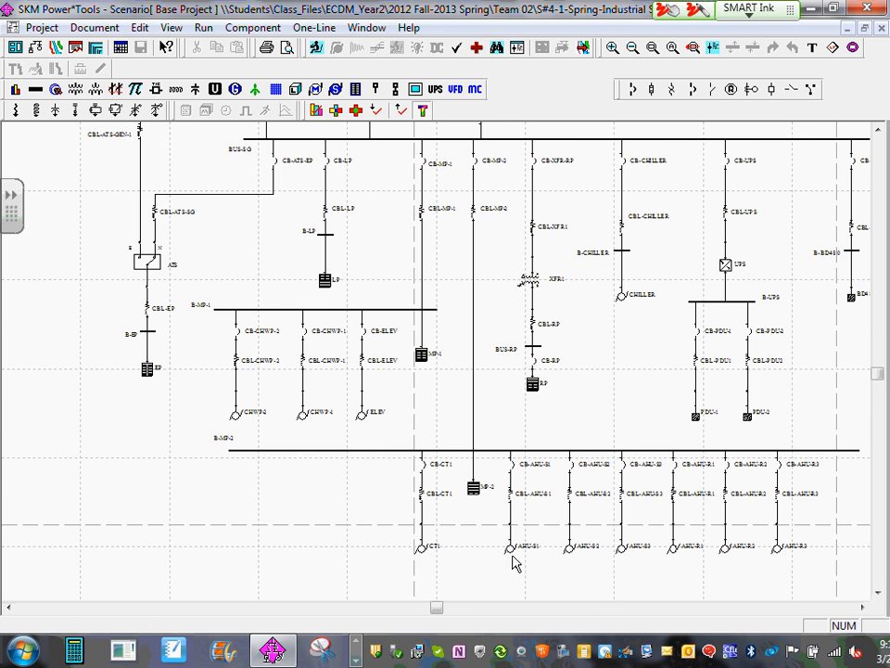
scroll(556, 575, "up", 1)
scroll(570, 557, "up", 1)
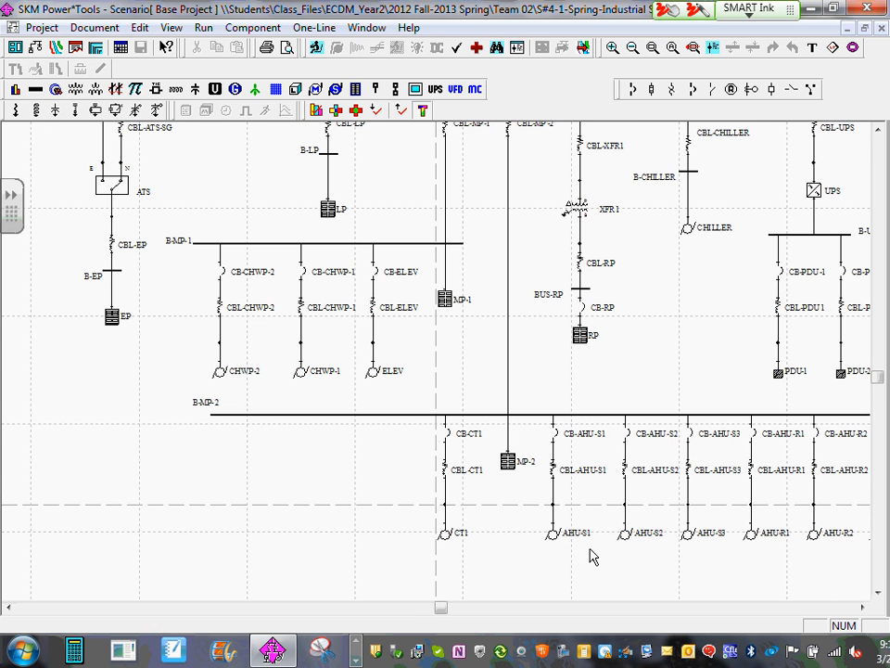
left_click(555, 548)
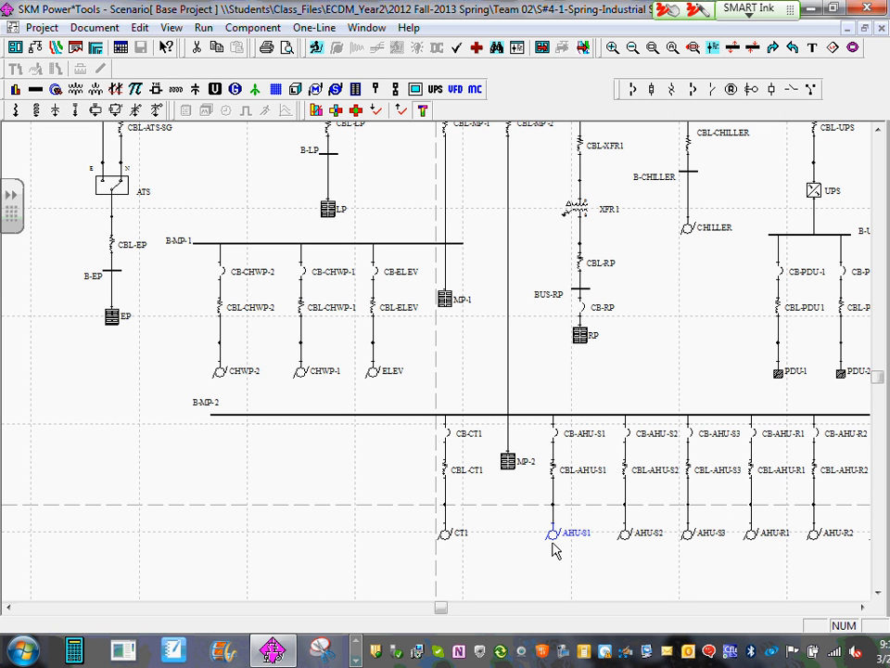
left_click(555, 434, "shift")
scroll(418, 236, "down", 3)
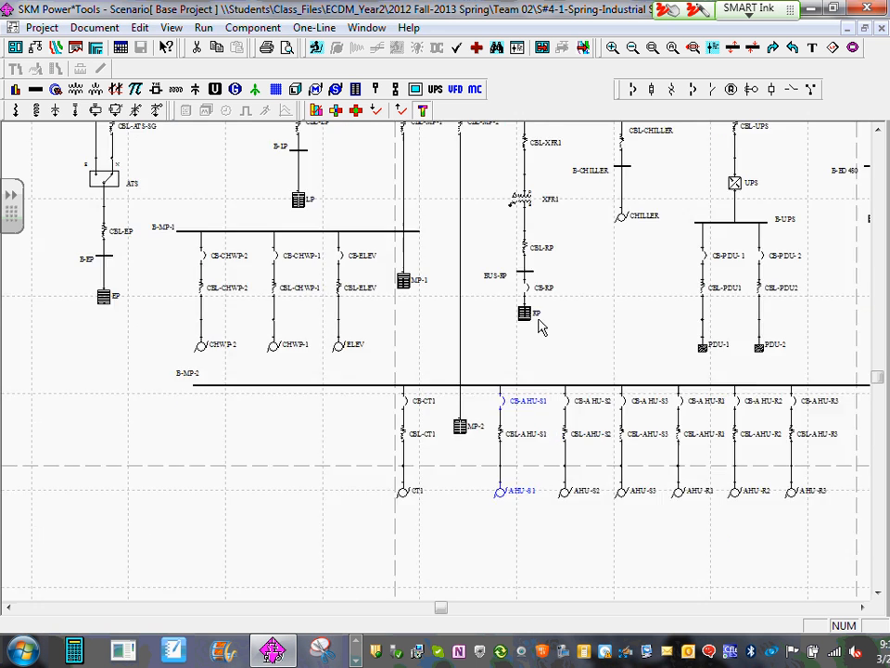
left_click_drag(430, 181, 567, 307)
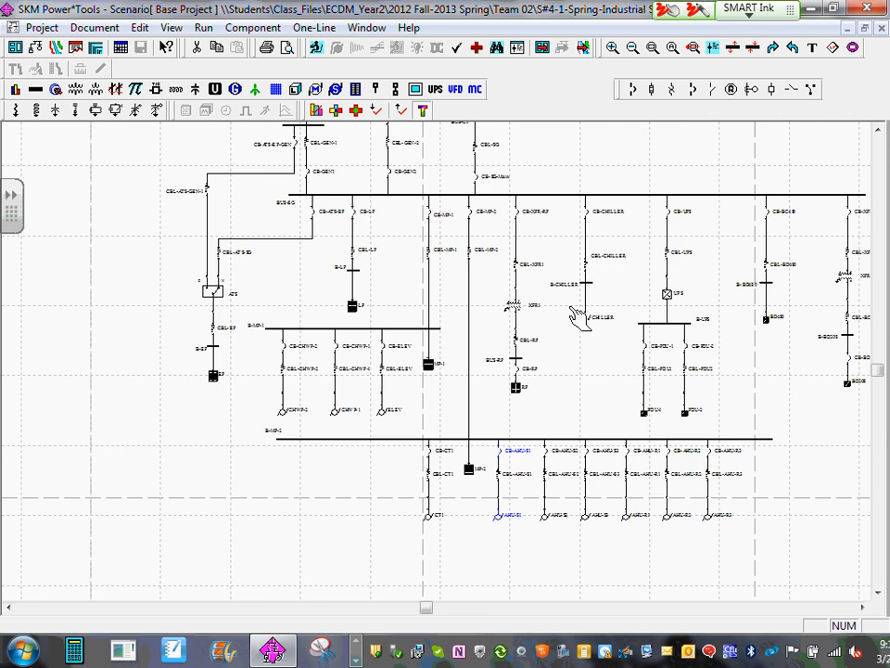
scroll(565, 306, "up", 1)
left_click(524, 237, "shift")
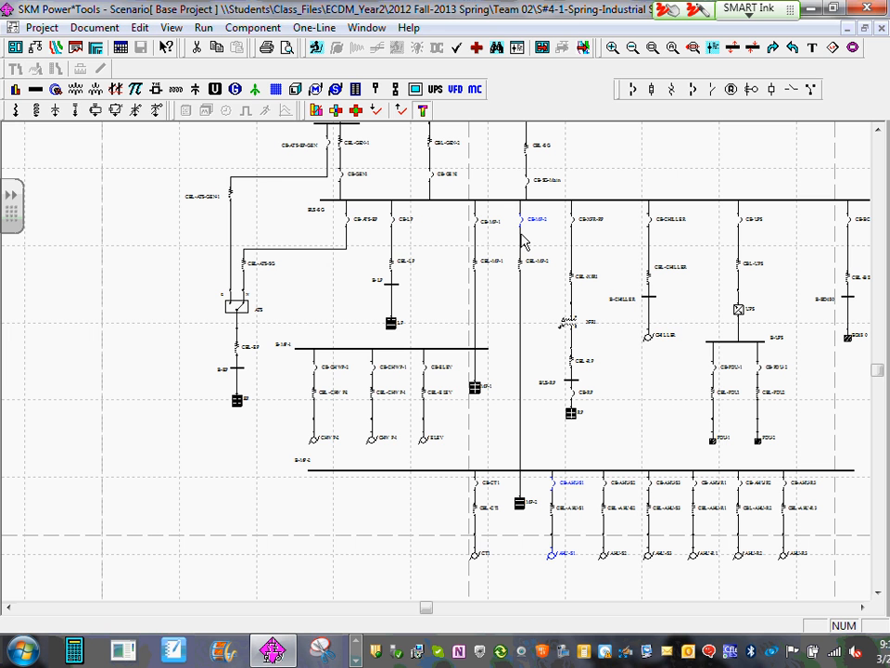
left_click(528, 185, "shift")
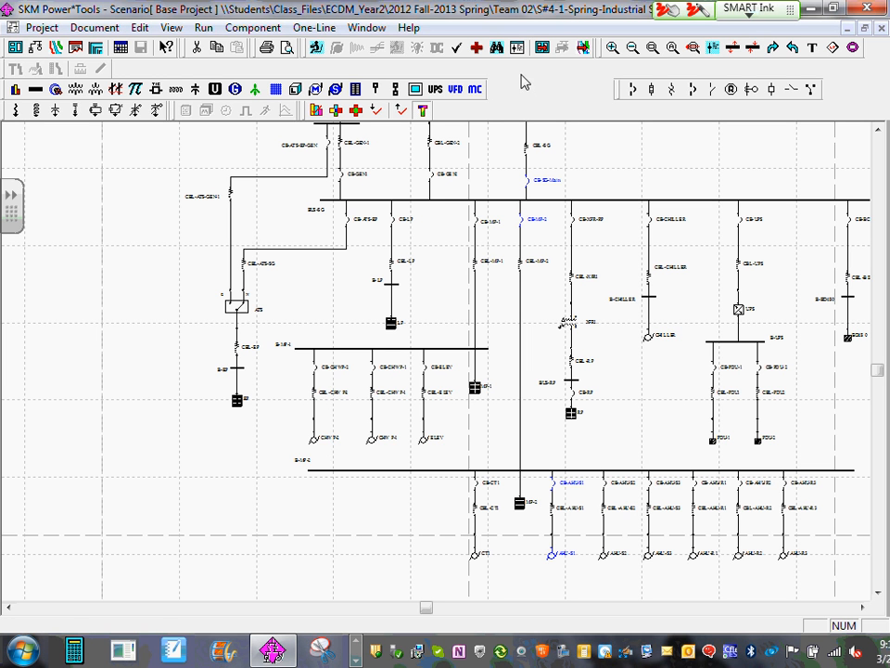
- Open the existing TCC drawing AHU-S1 from the selected set, dismiss the one-line replace-or-append choice and maximize the drawing
left_click(585, 48)
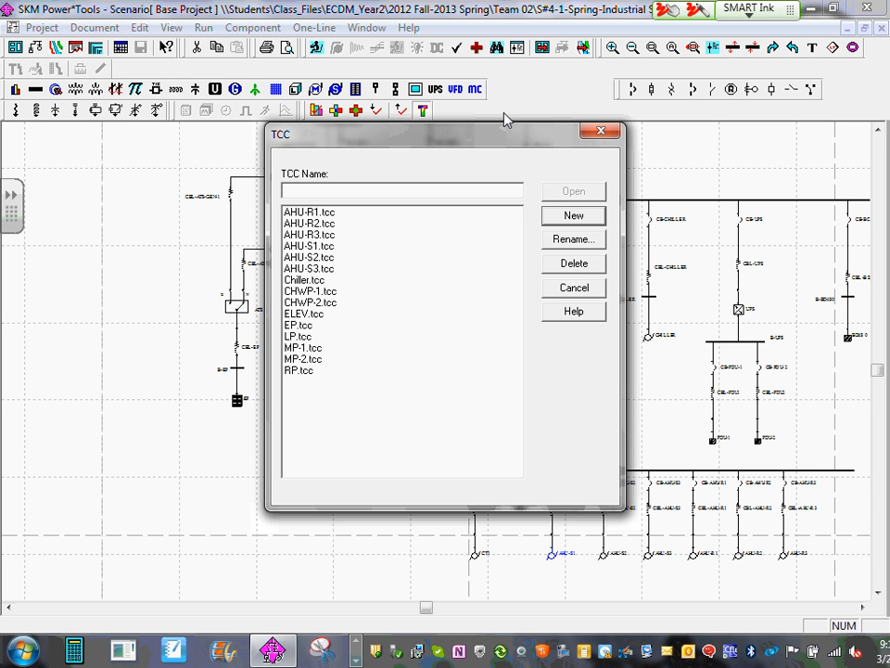
type("AHU-S1")
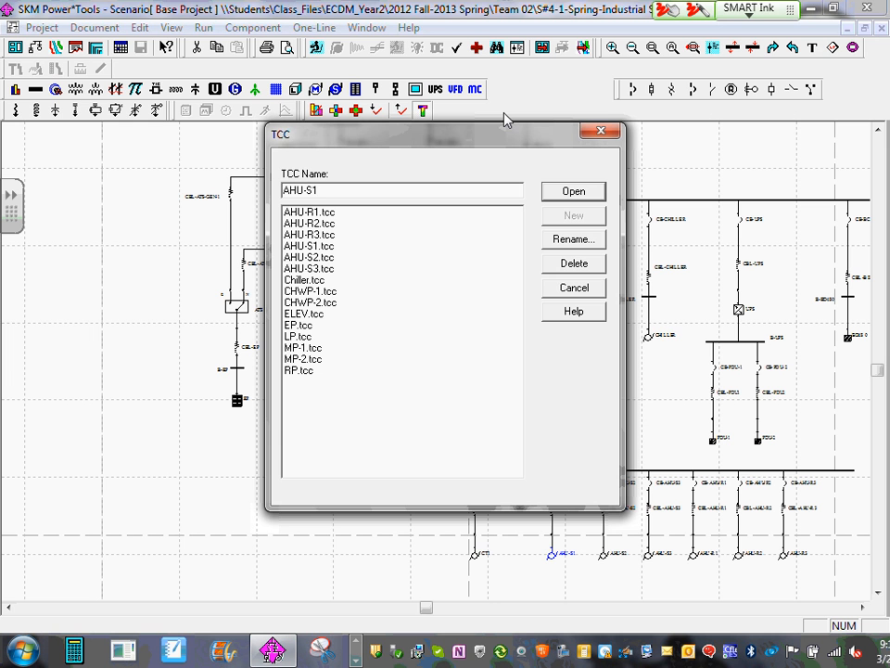
left_click(591, 192)
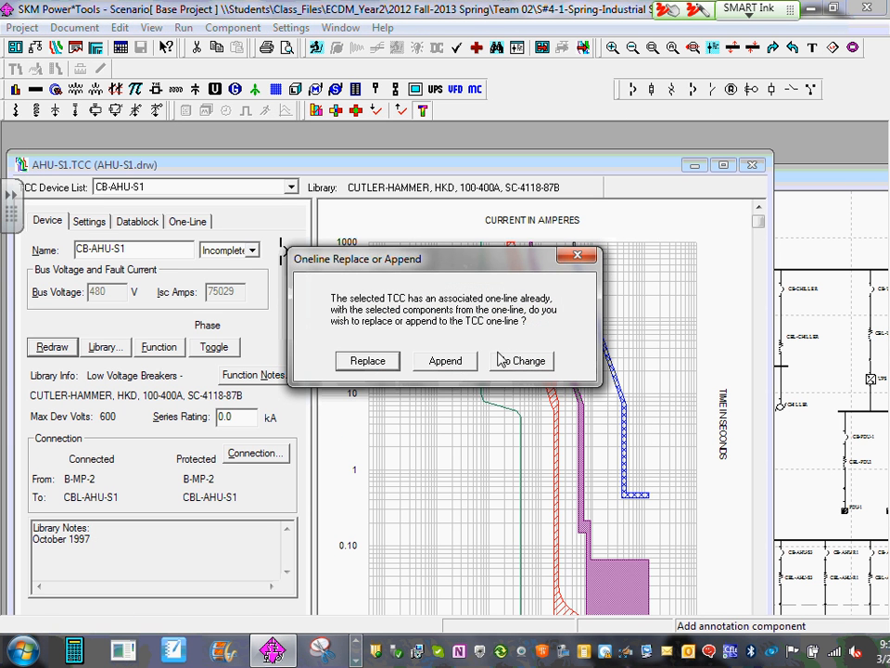
left_click(578, 255)
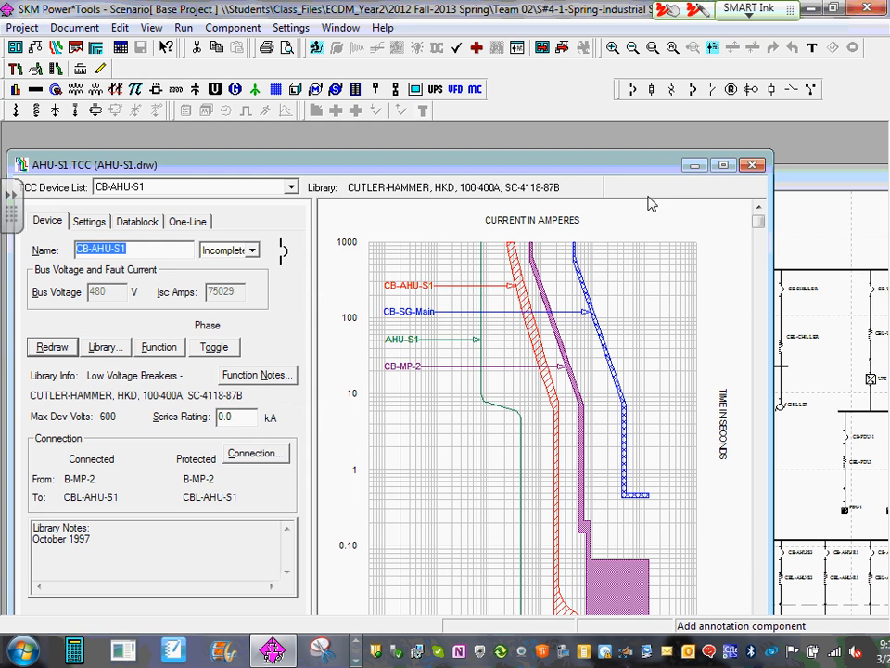
left_click(724, 165)
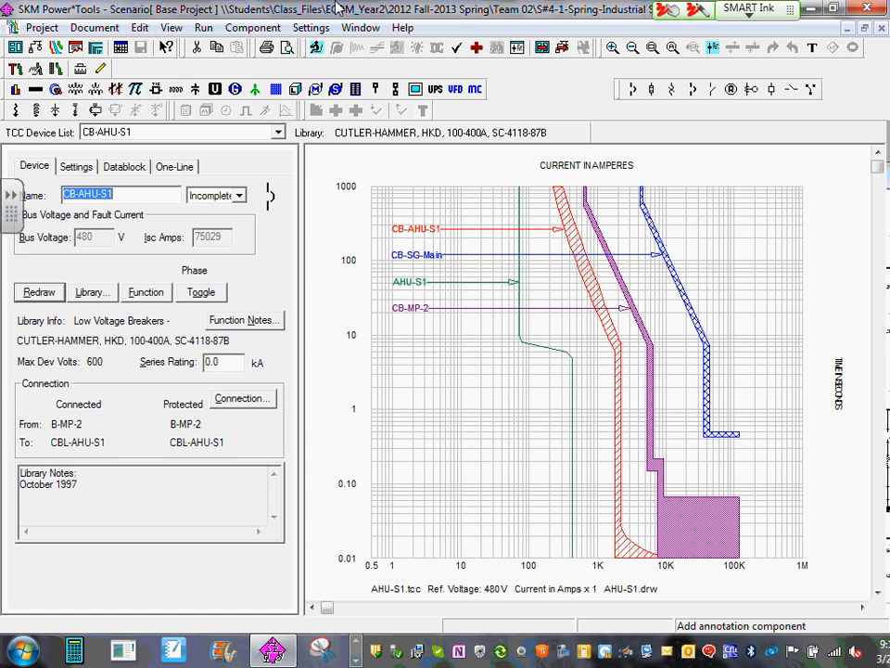
- Review the current and time axis ranges in the TCC layout settings and leave without changing them
left_click(311, 28)
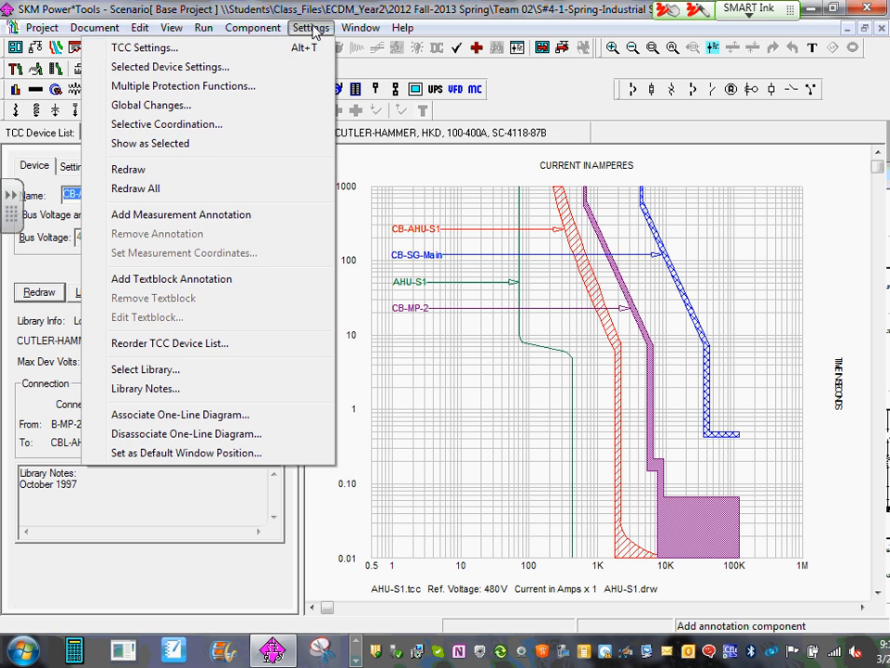
left_click(225, 49)
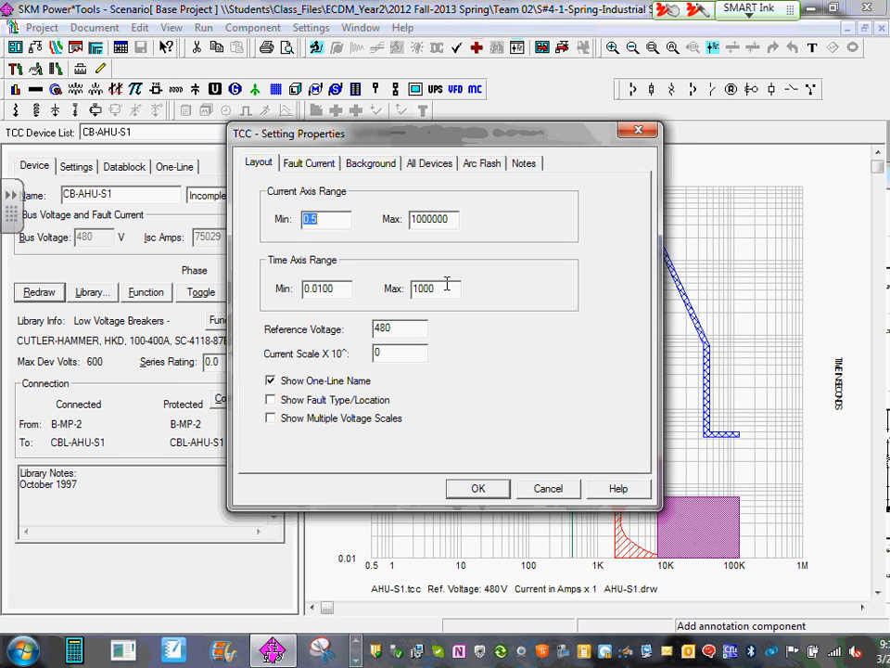
left_click(448, 218)
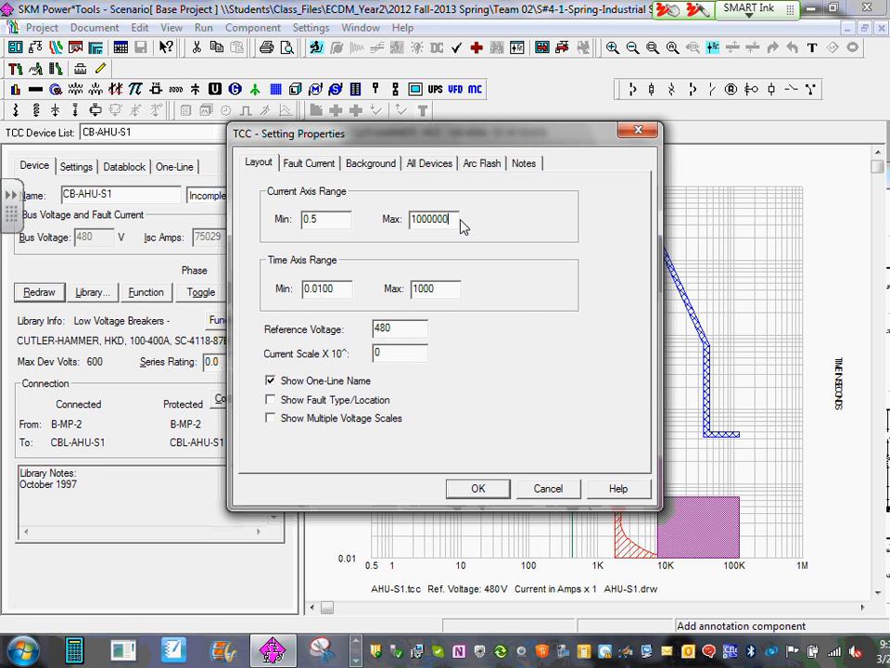
left_click(559, 490)
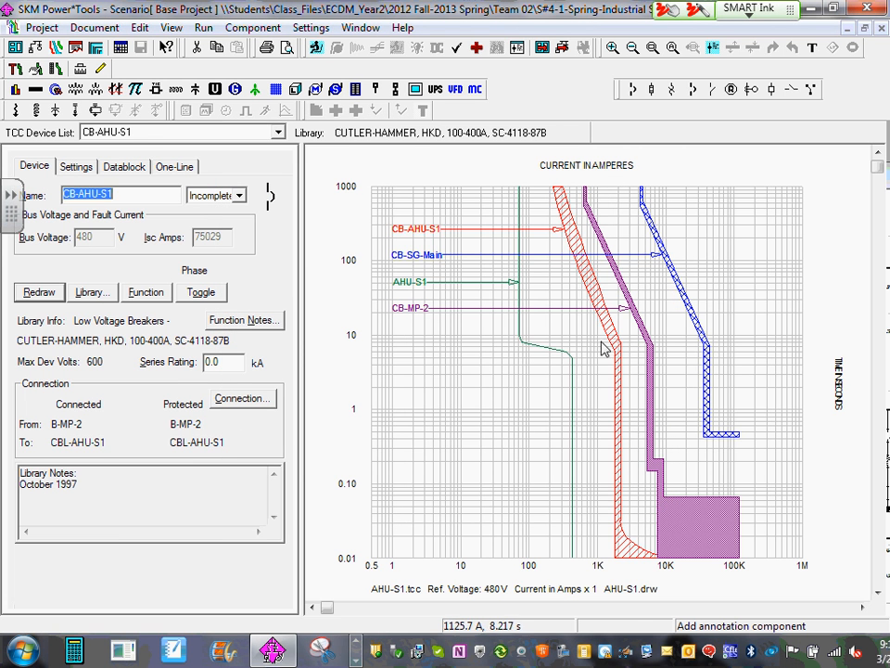
- Rearrange the TCC curve labels in the order CB-SG-Main, CB-MP-2, CB-AHU-S1 and AHU-S1, and select the AHU-S1 motor curve
left_click(416, 231)
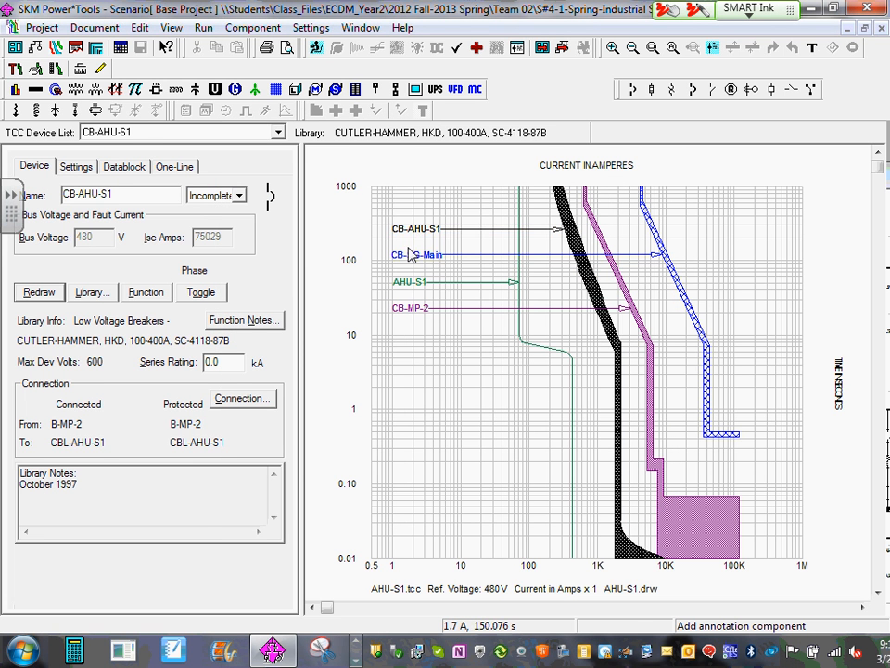
mouse_move(422, 255)
left_mouse_down()
mouse_move(441, 205)
mouse_move(417, 204)
mouse_move(421, 257)
left_mouse_up()
left_click_drag(415, 315, 417, 244)
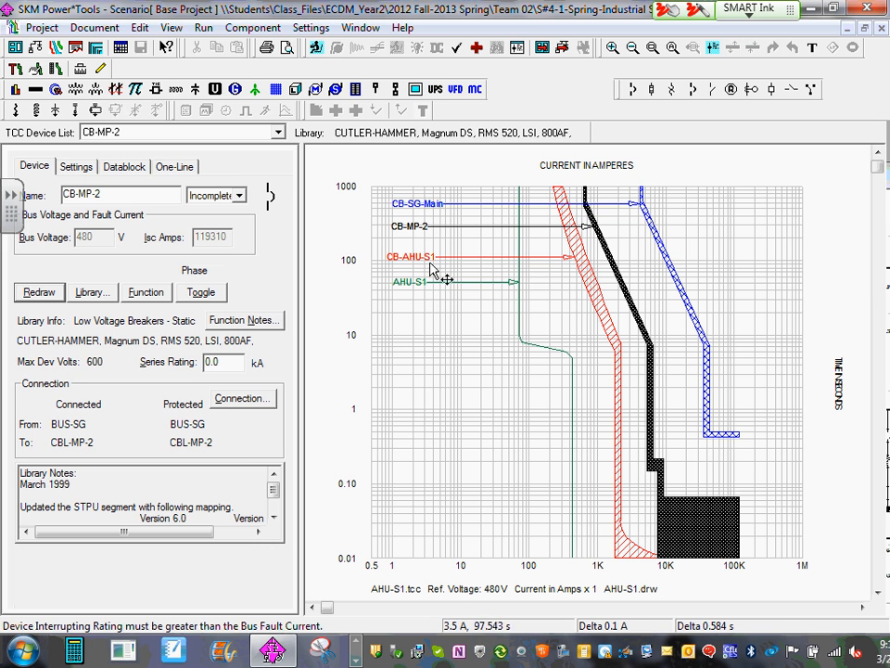
left_click(405, 288)
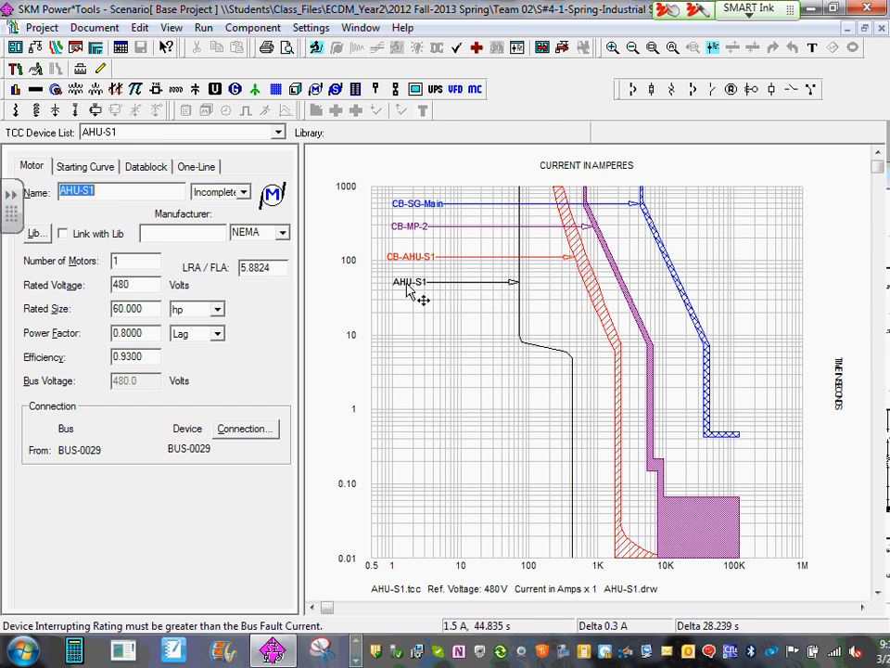
- Examine the trip settings of CB-SG-Main, including the segment types available for its empty fifth row, and those of CB-MP-2
left_click(418, 204)
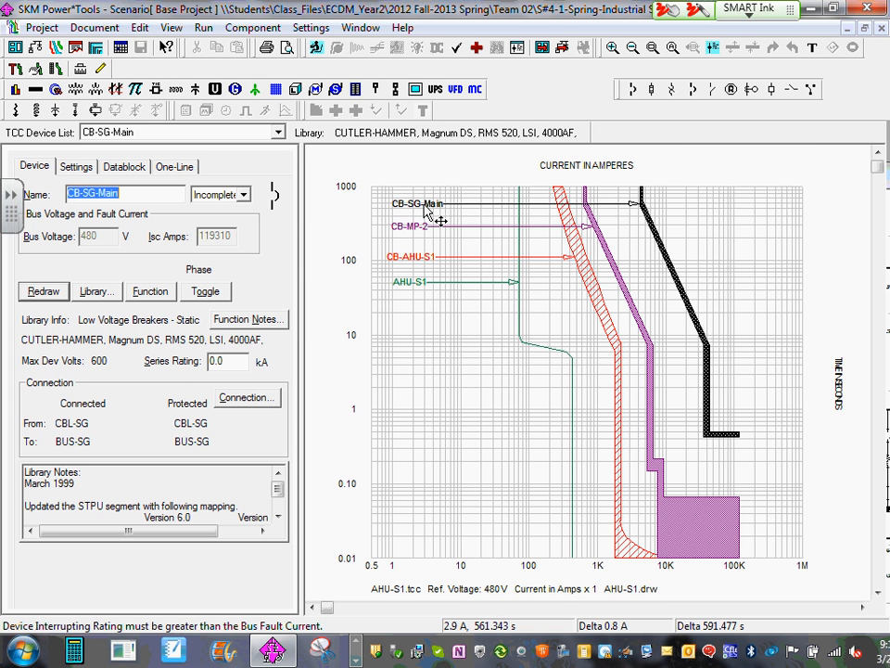
left_click(69, 167)
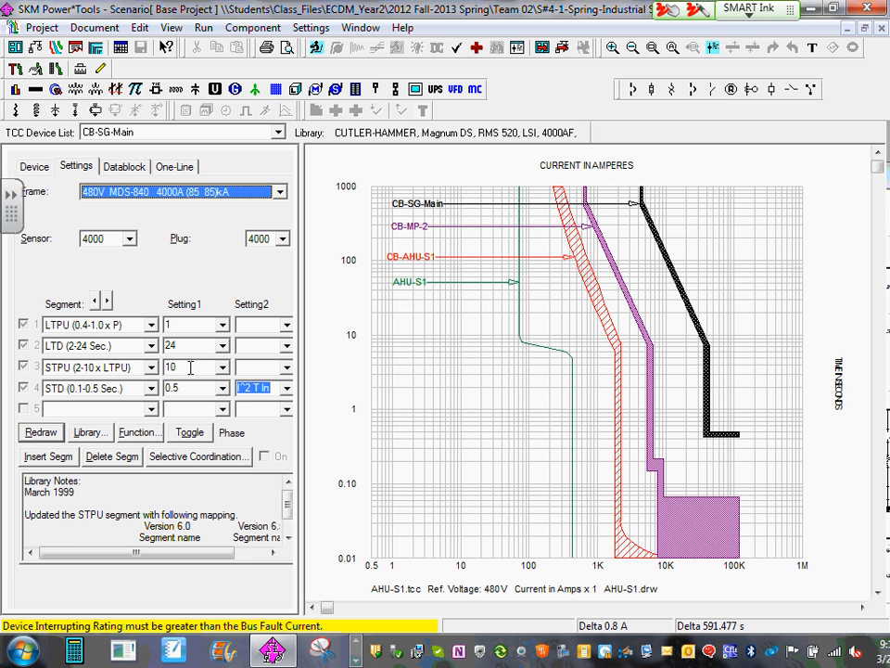
left_click(107, 410)
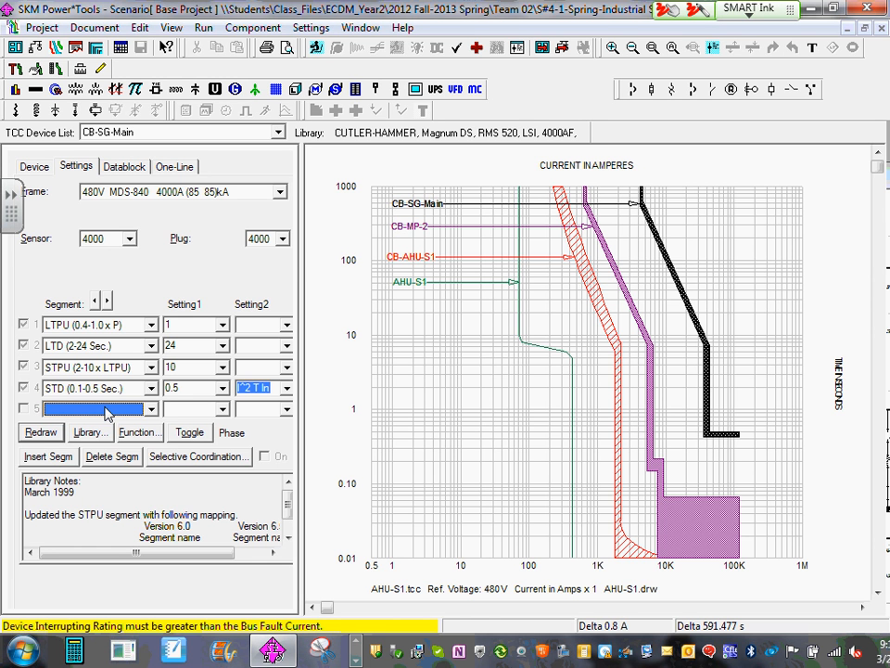
left_click(106, 413)
left_click(106, 412)
left_click(103, 409)
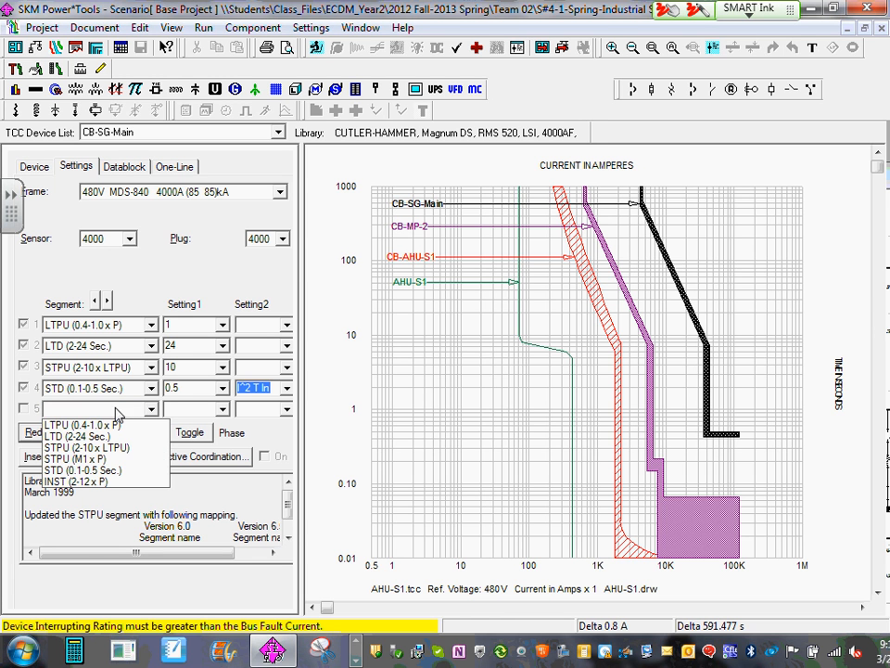
left_click(419, 217)
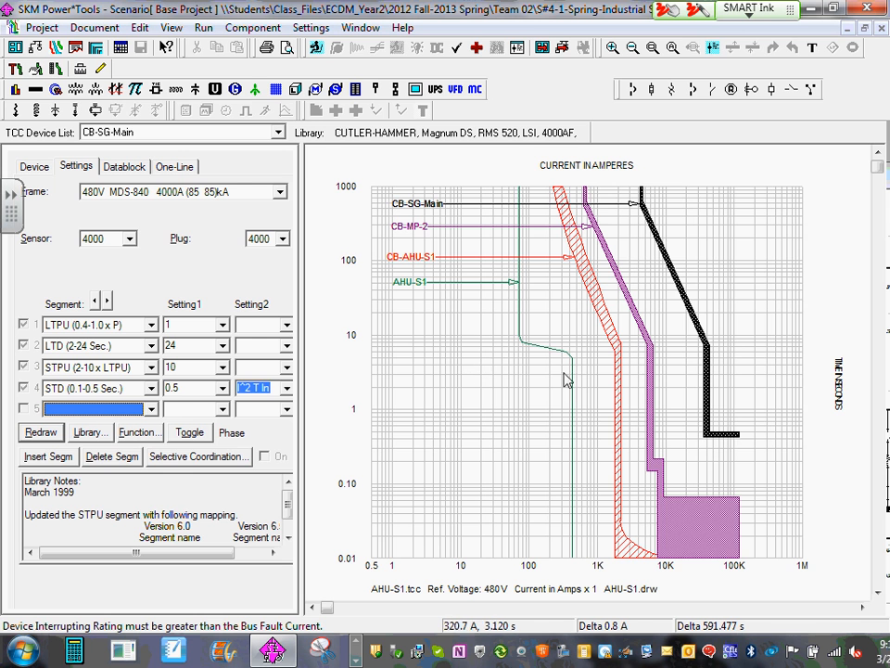
left_click(418, 229)
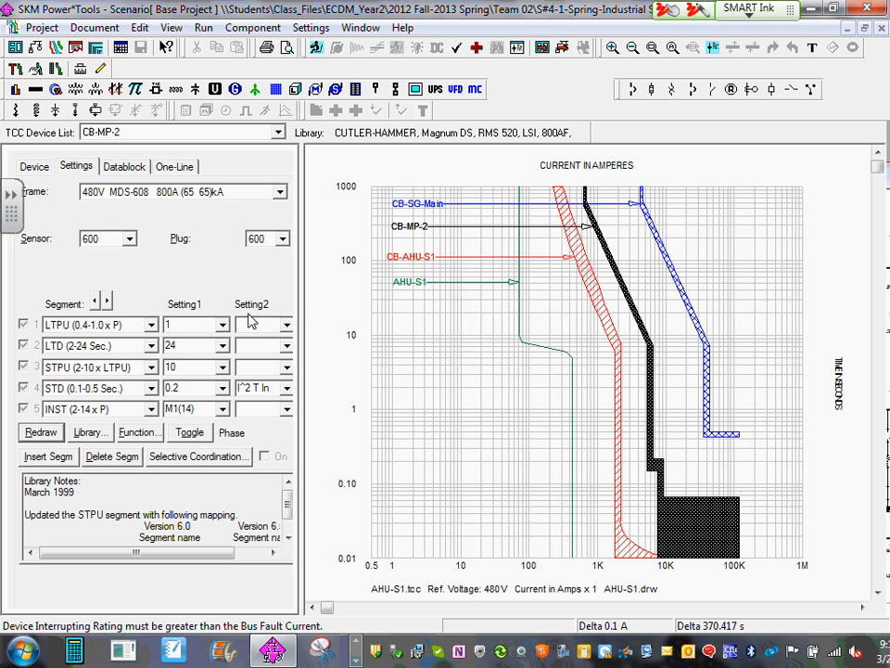
- Lower the instantaneous trip setting of CB-AHU-S1 to 5 on its curve and select the CB-MP-2 curve
left_click(417, 263)
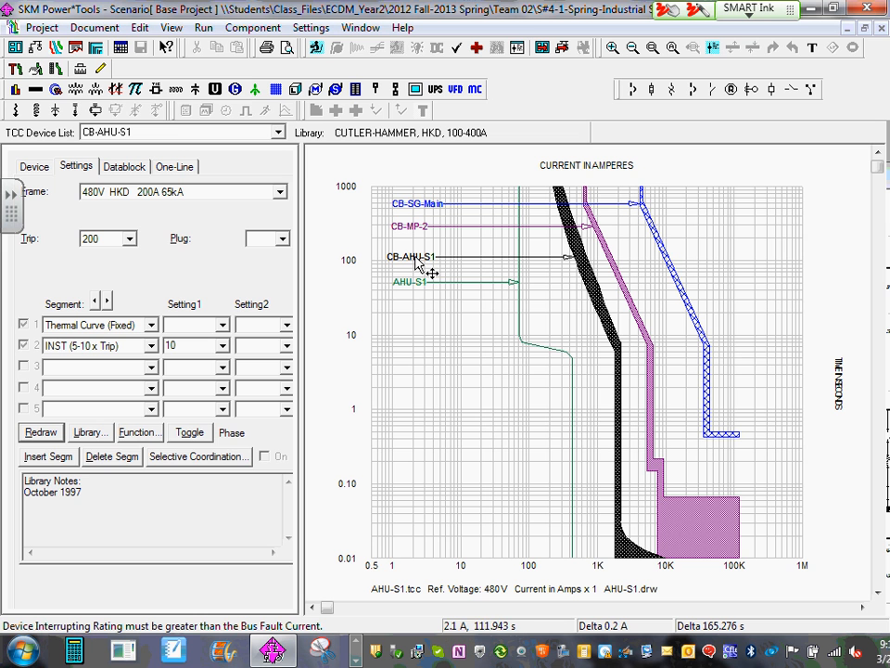
left_click_drag(623, 427, 569, 444)
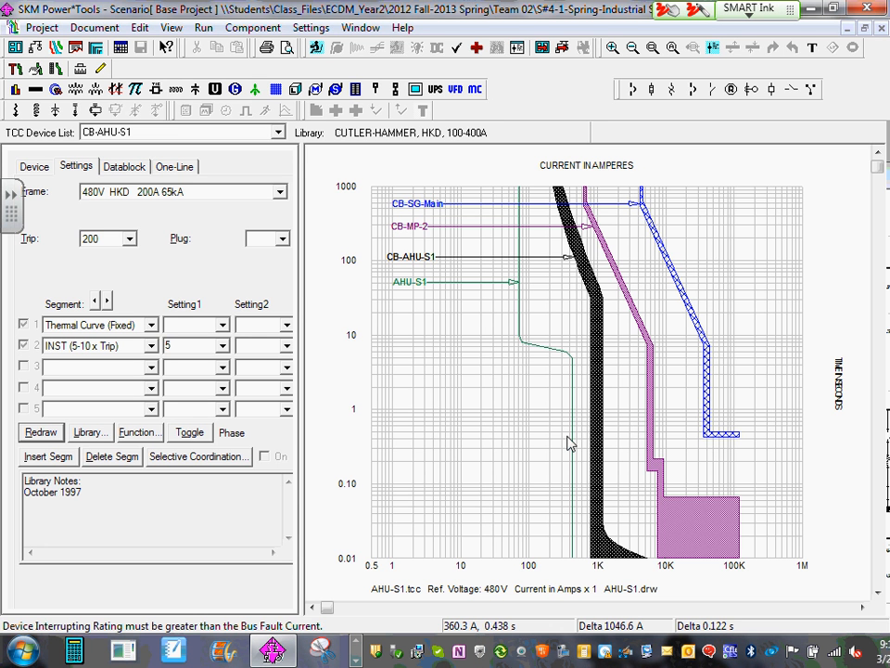
left_click(651, 406)
mouse_move(674, 397)
left_mouse_down()
mouse_move(591, 403)
mouse_move(668, 405)
left_mouse_up()
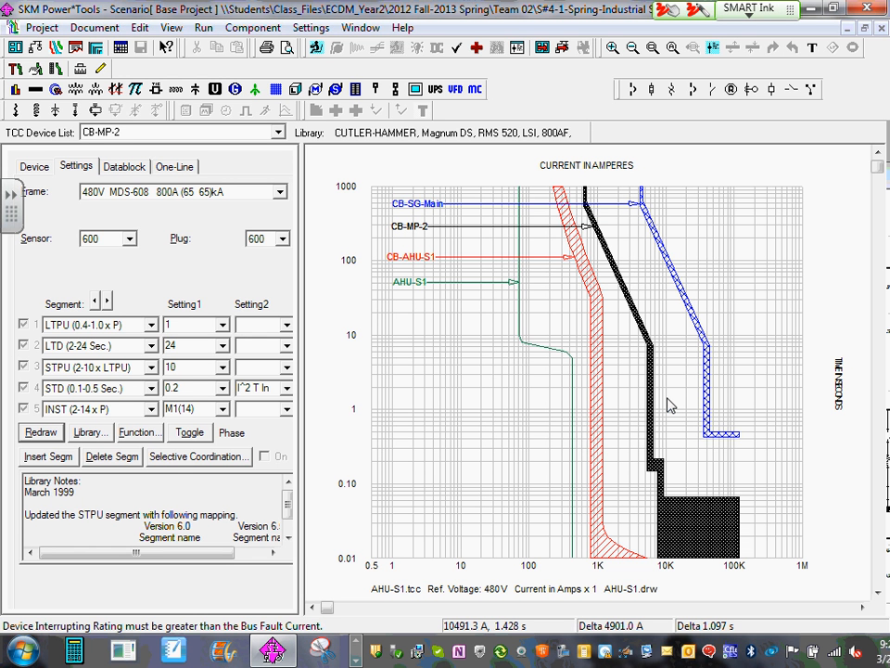
- Check the print preview of the AHU-S1 TCC drawing and return to the curves
left_click(287, 56)
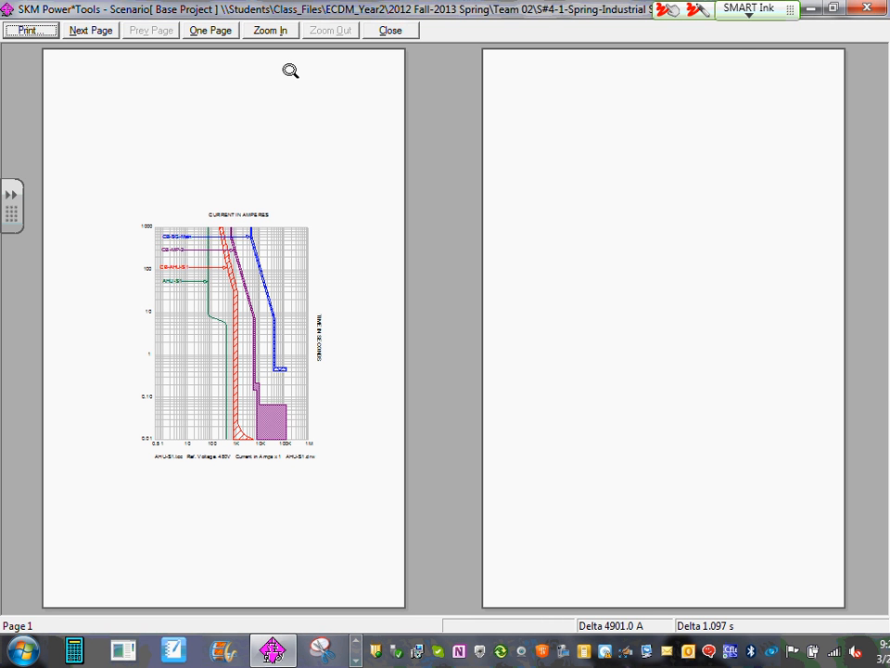
left_click(401, 30)
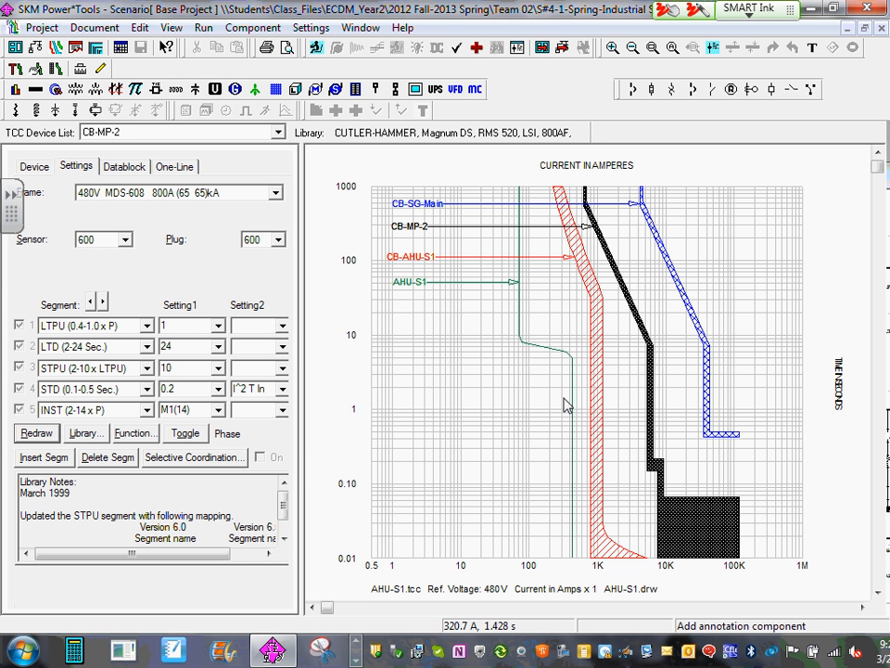
- Generate the TCC report for AHU-S1.tcc, sorted by TCC device list, and save it as AHU-S1 over the existing report file
left_click(203, 28)
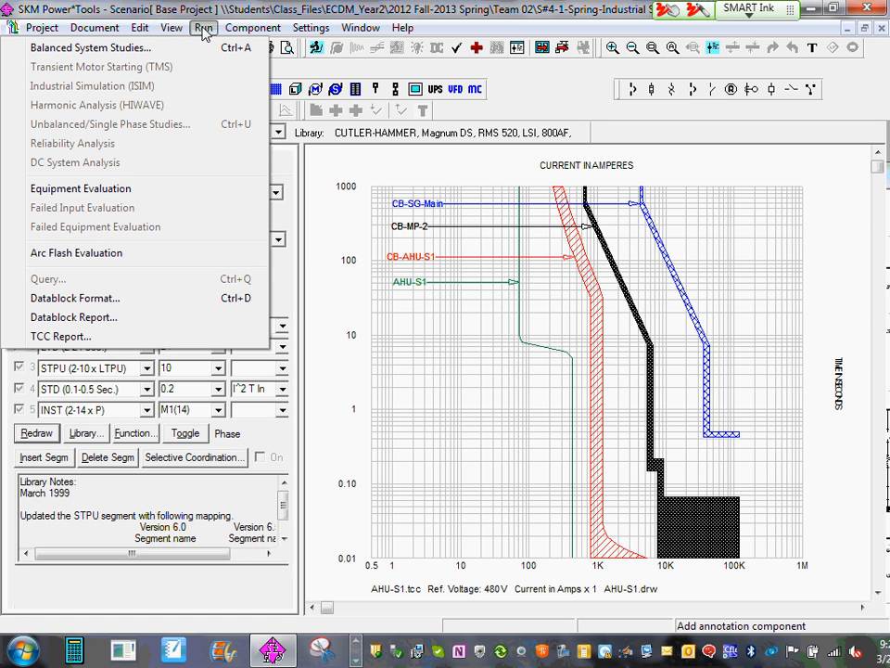
left_click(83, 338)
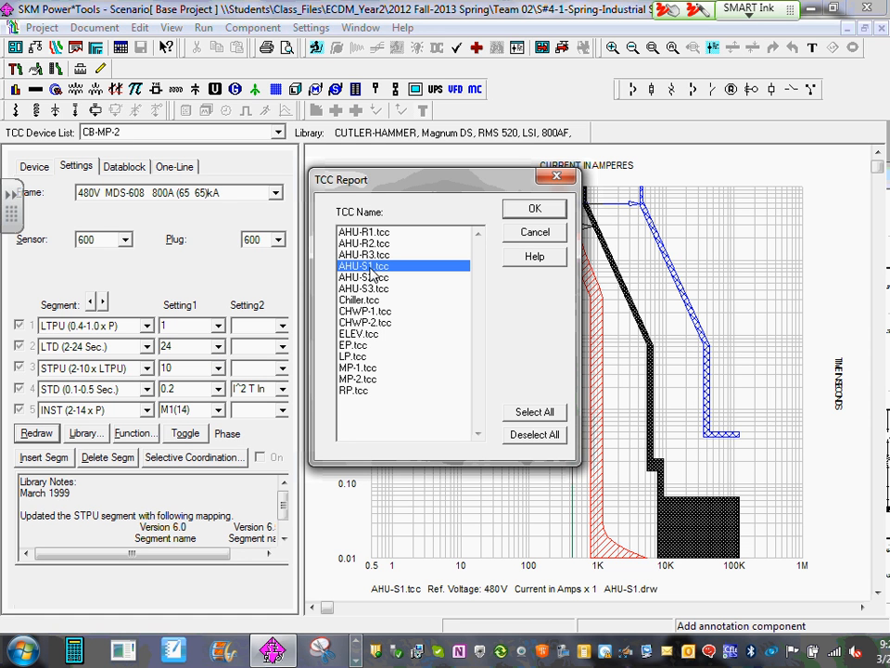
left_click(534, 210)
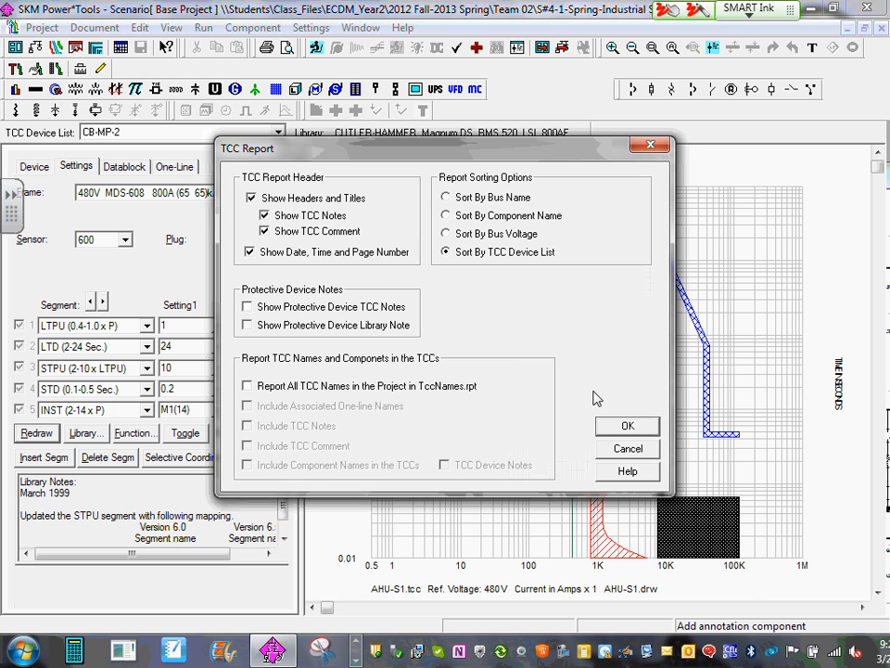
left_click(612, 426)
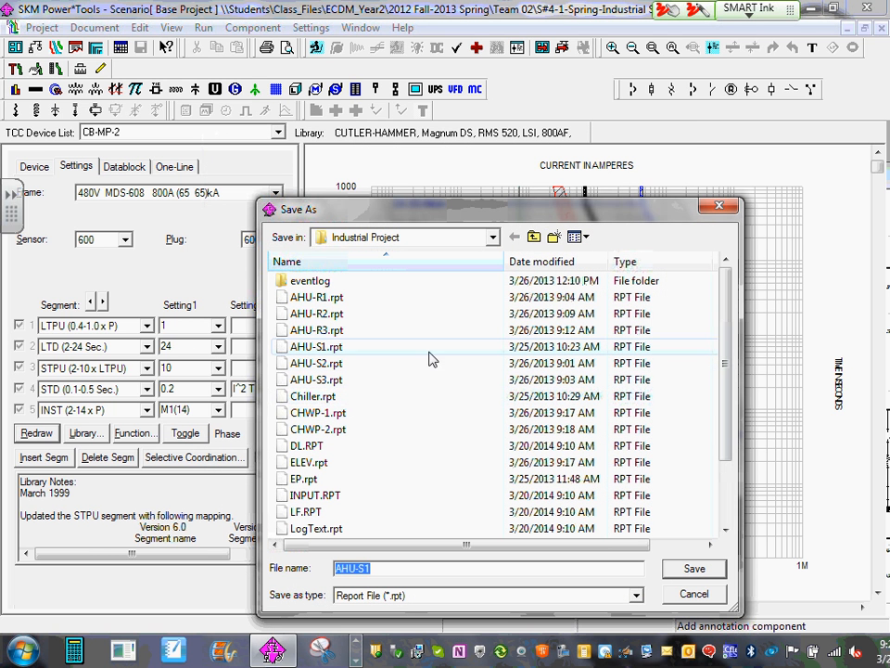
left_click(693, 568)
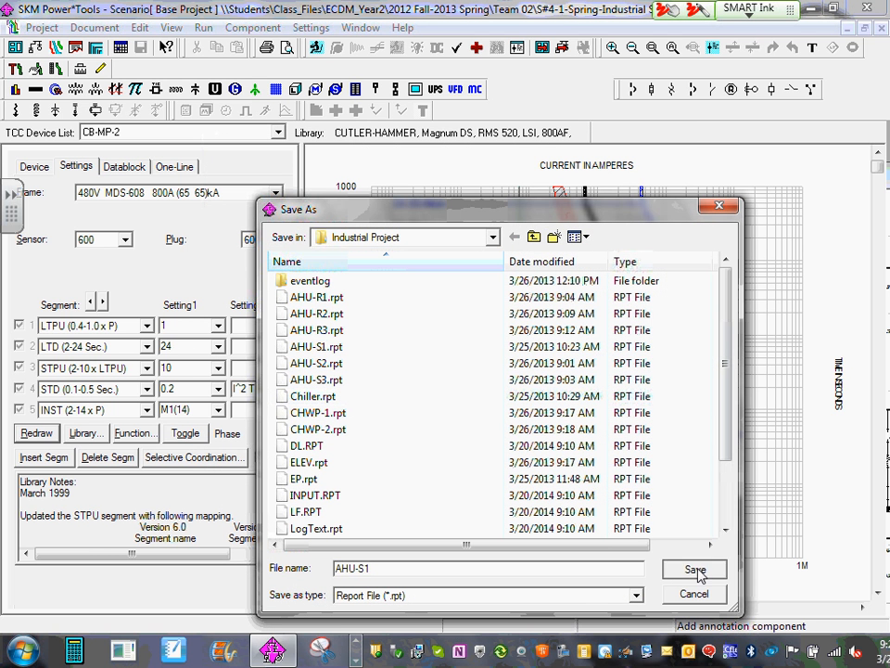
left_click(496, 331)
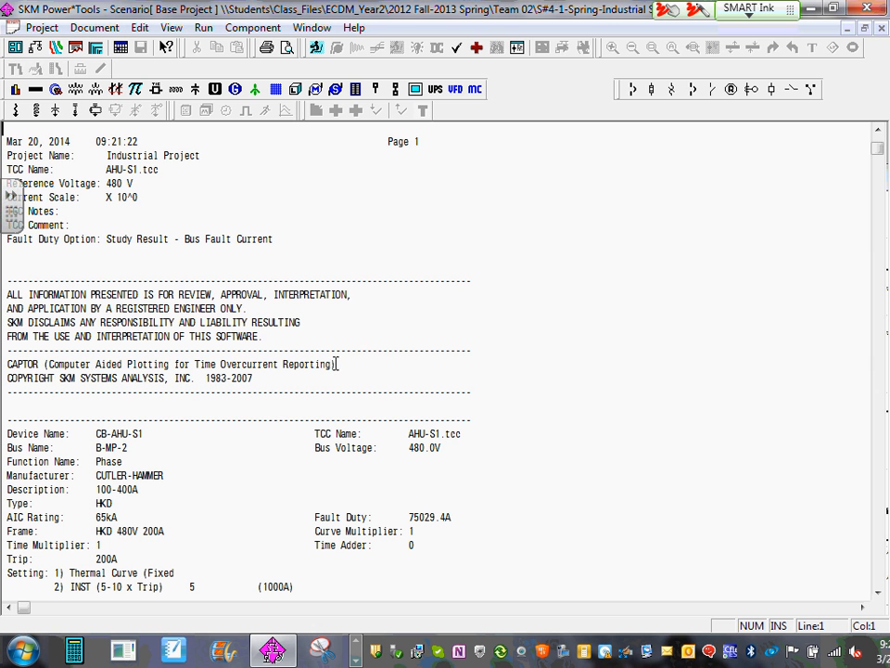
- Review the device entries in the AHU-S1 report and its print preview, and return to the TCC drawing
left_click(212, 475)
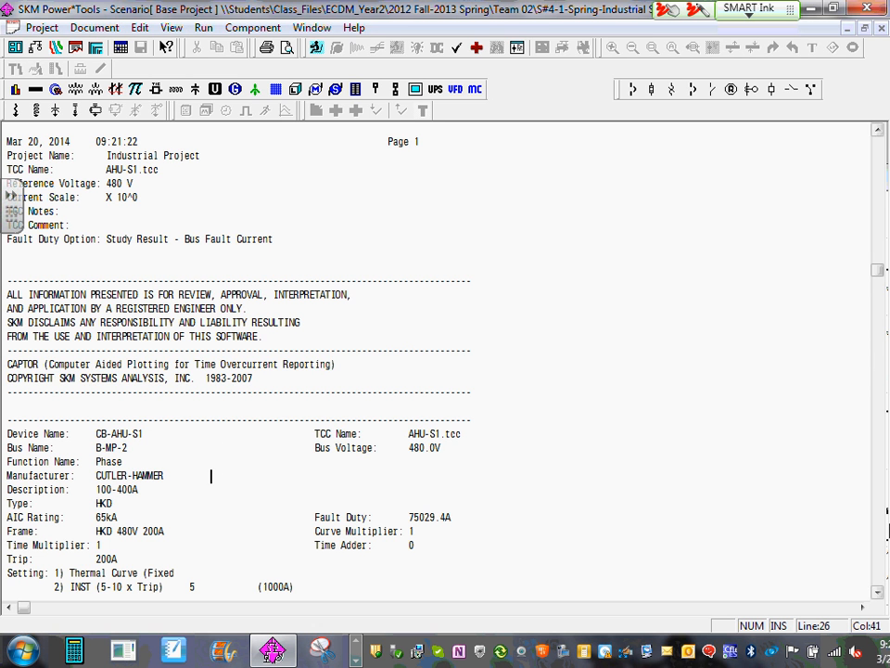
left_click(877, 592)
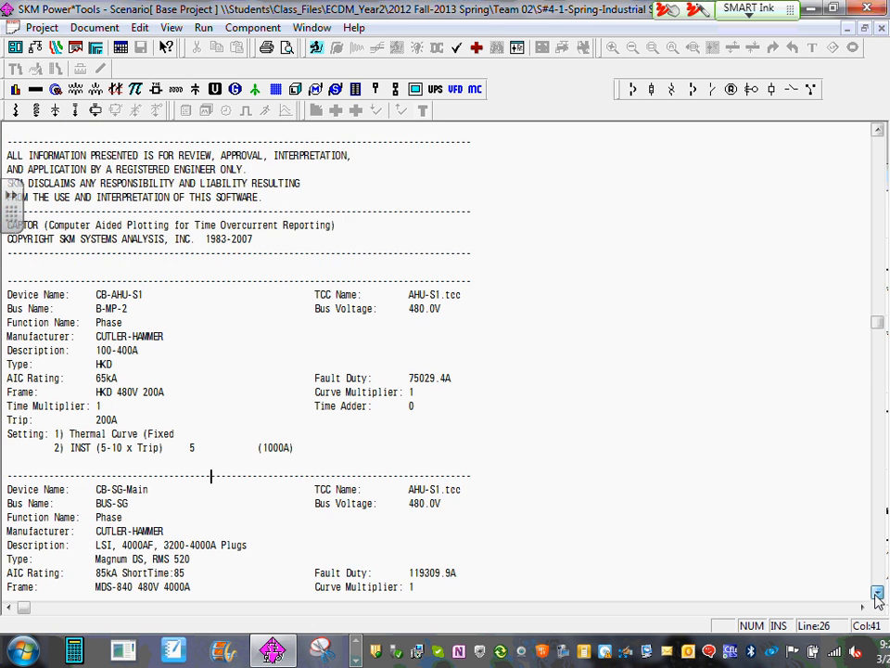
left_click(877, 594)
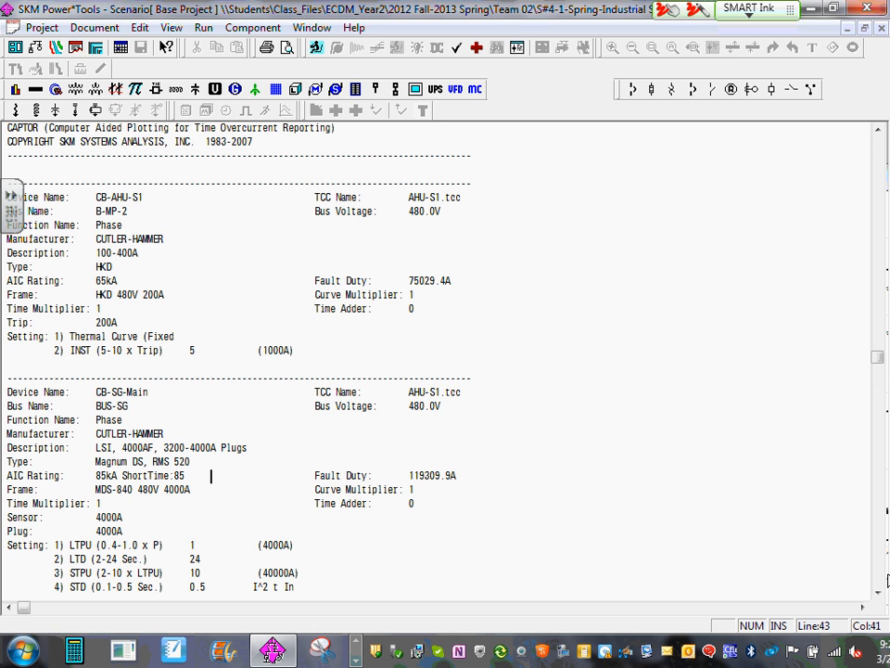
left_click(289, 48)
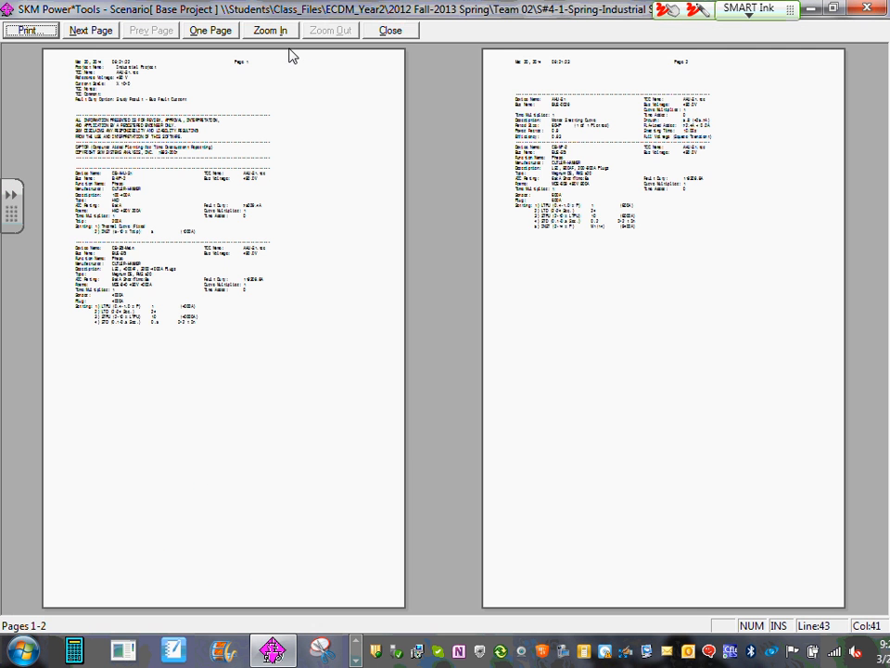
left_click(867, 8)
left_click(882, 29)
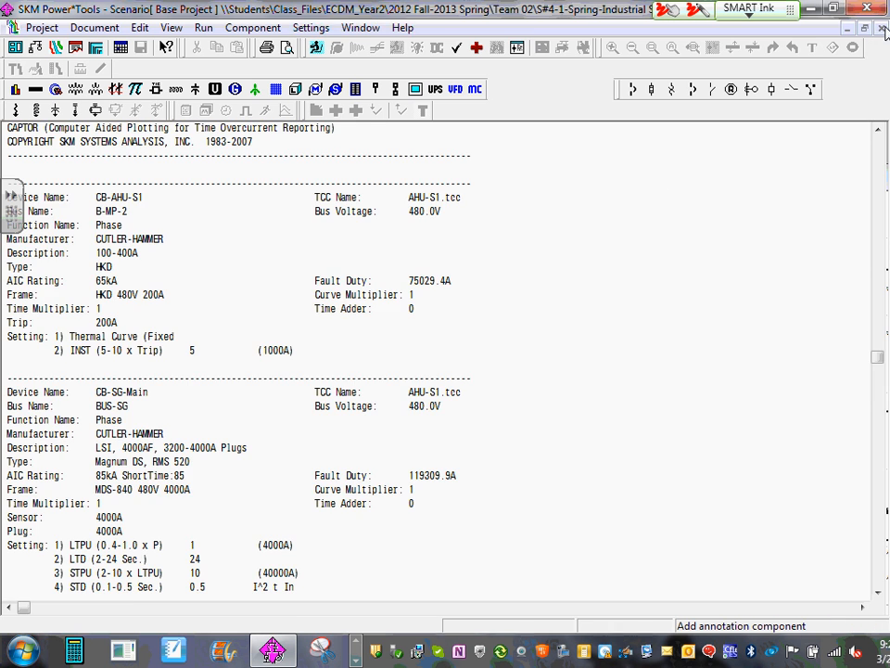
- Locate AHU-S1.rpt among the project's saved text reports and leave the file list without opening it
left_click(56, 47)
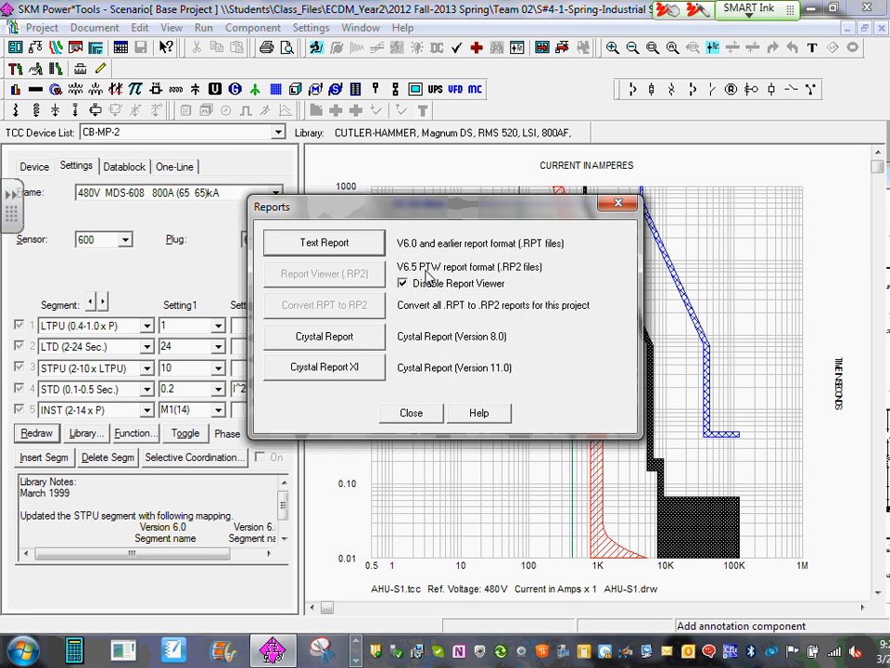
left_click(360, 248)
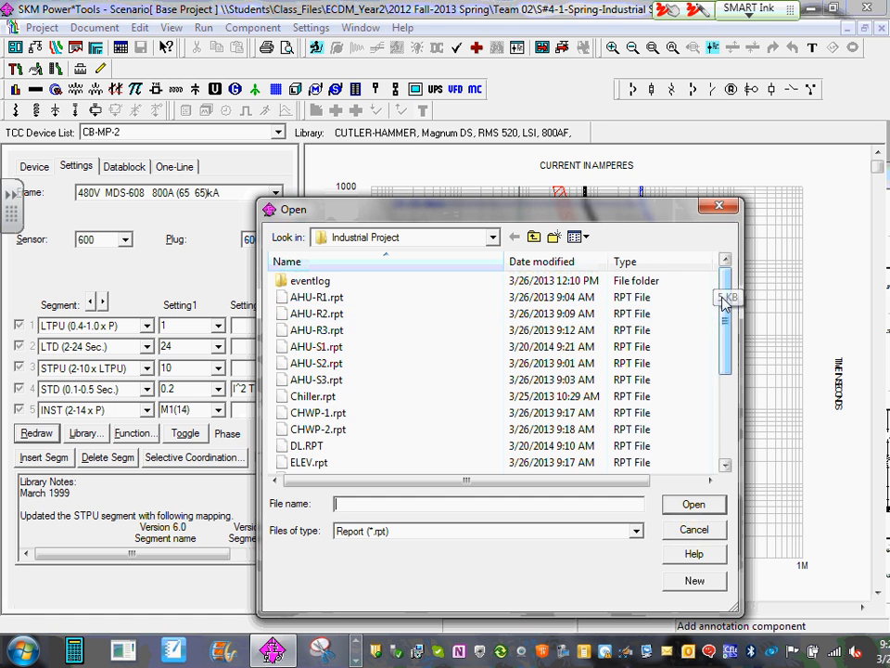
left_click_drag(725, 295, 631, 295)
left_click(326, 347)
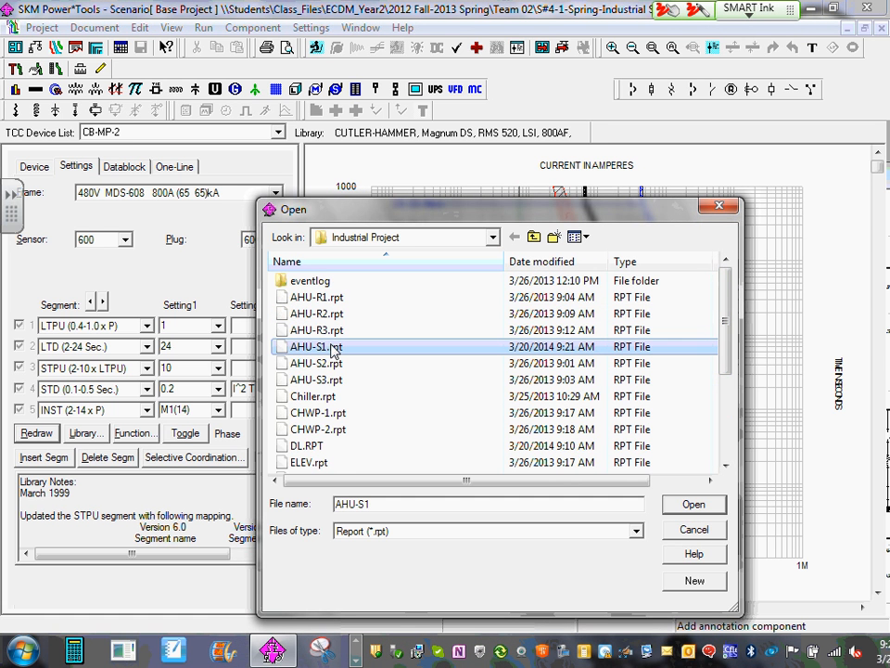
left_click(702, 531)
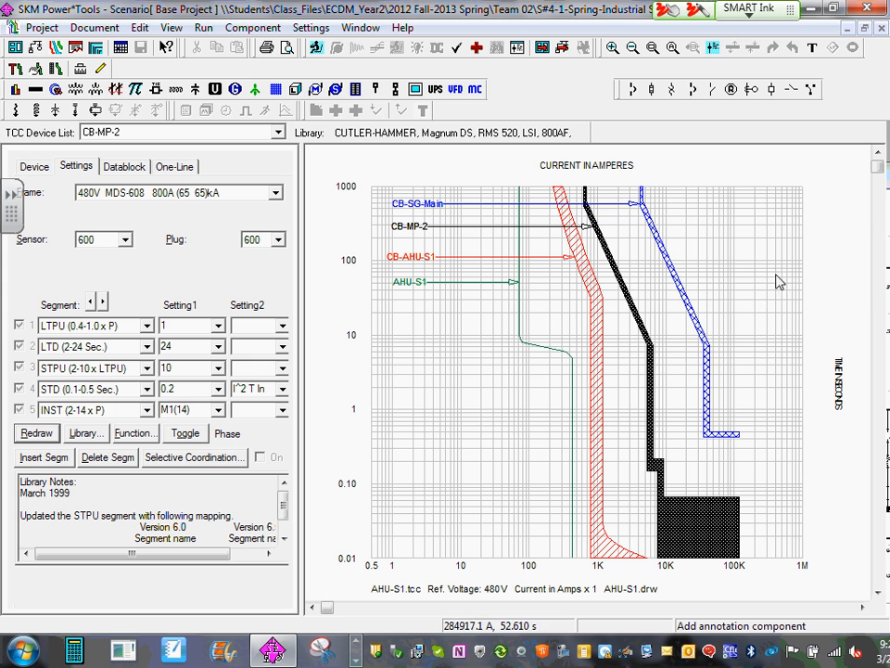
- Close the AHU-S1 TCC drawing and leave the one-line diagram for the Windows desktop
left_click(880, 29)
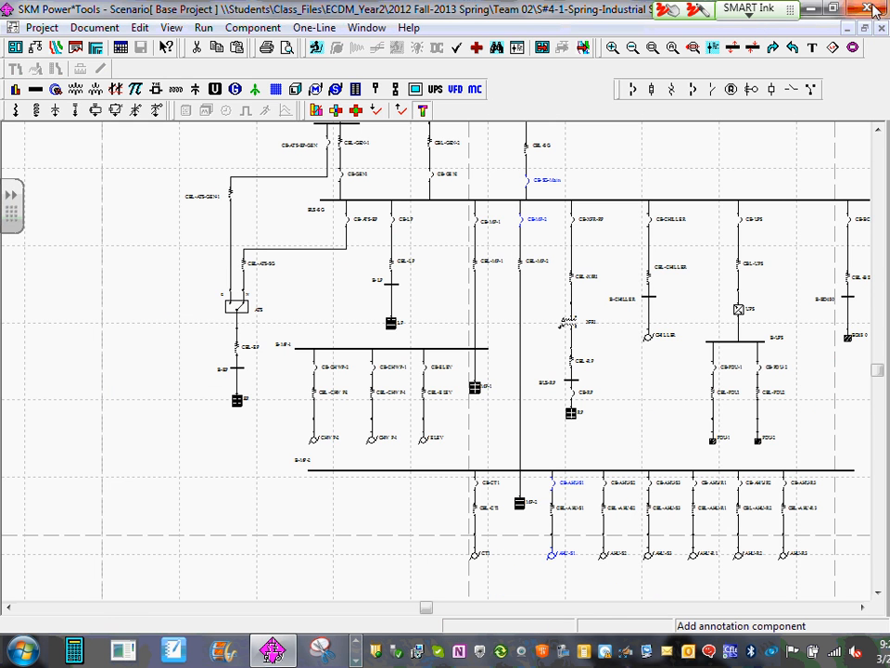
key("super+d")
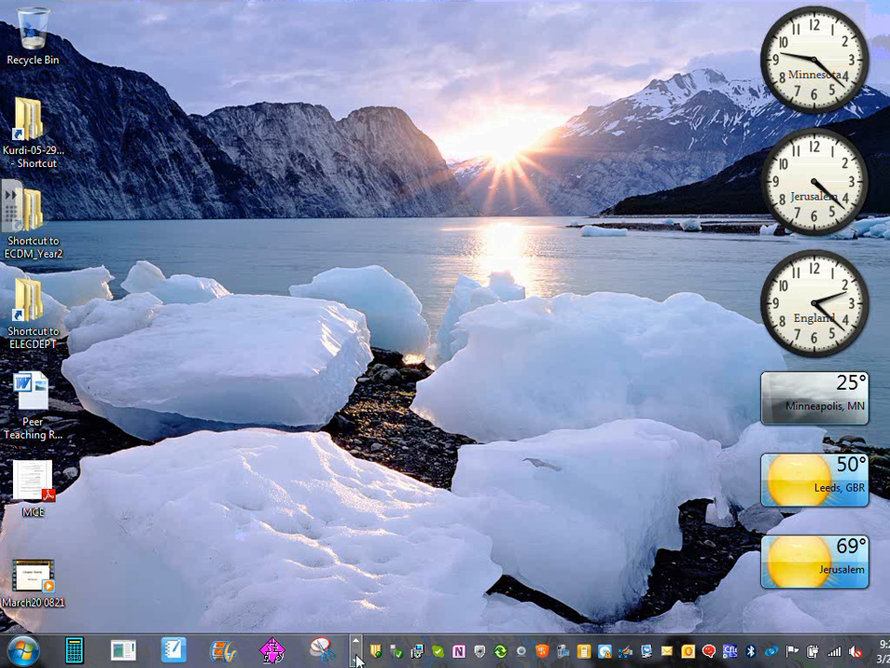
left_click(355, 647)
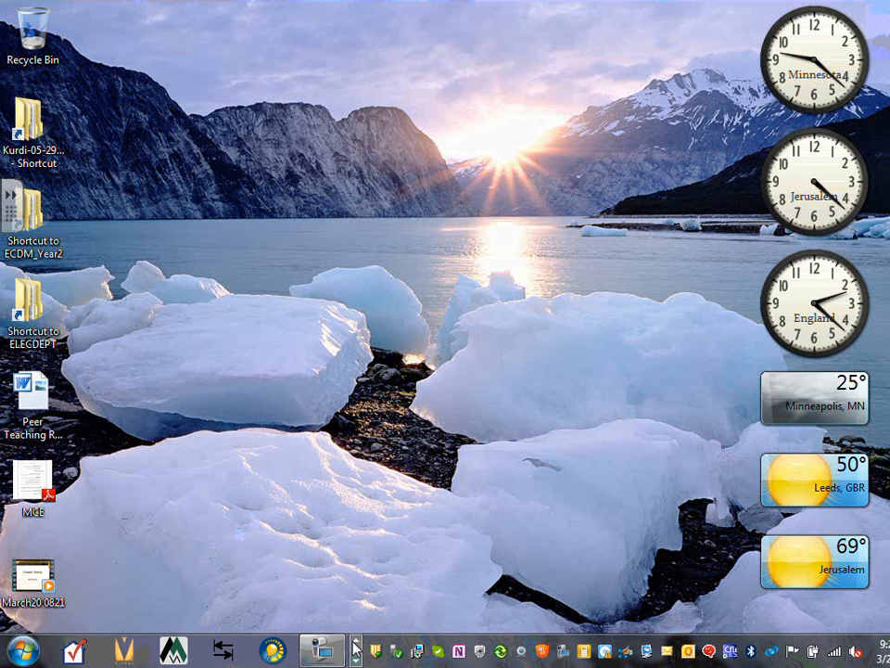